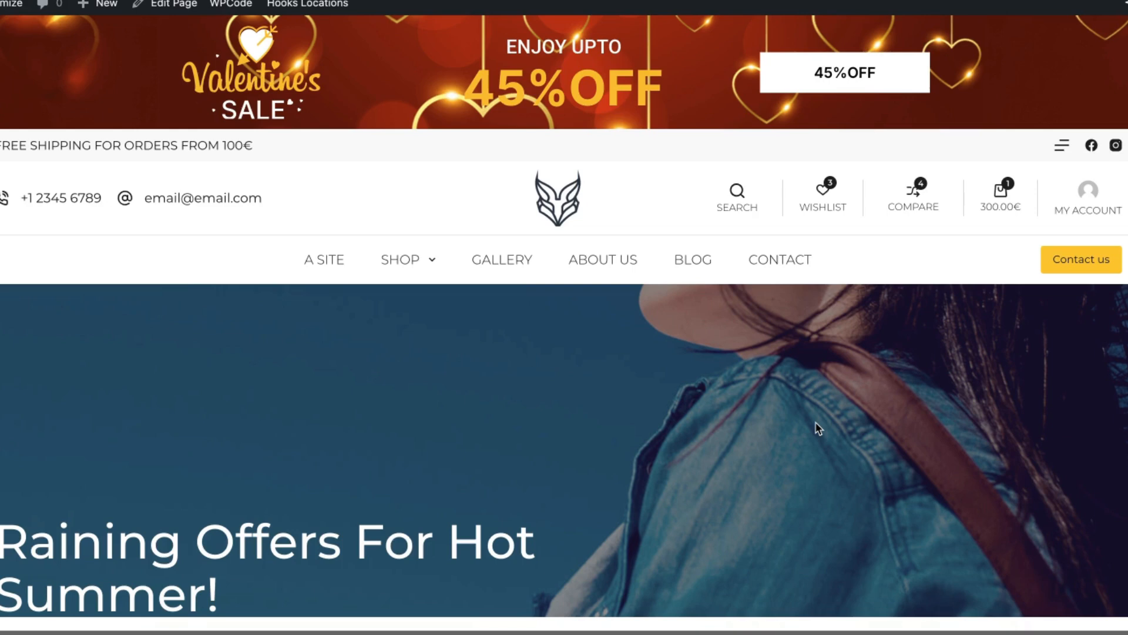
# Examine the storefront's promotional banner and popup, and read the WowOptin plugin page's description and details
pyautogui.scroll(-4, 450, 401)
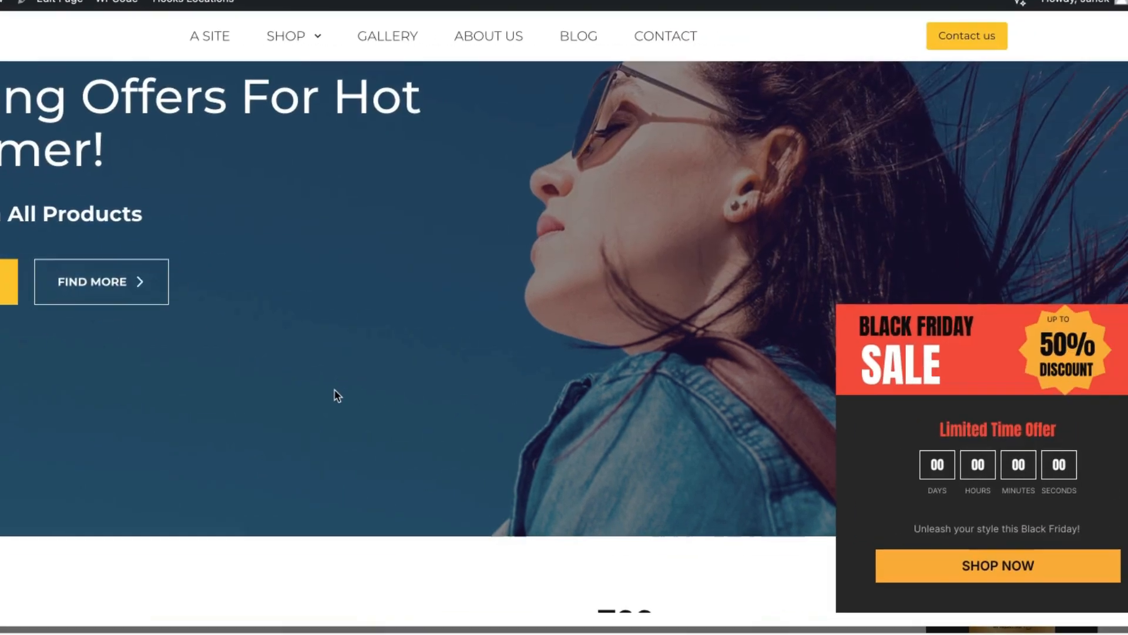
pyautogui.scroll(-1, 305, 394)
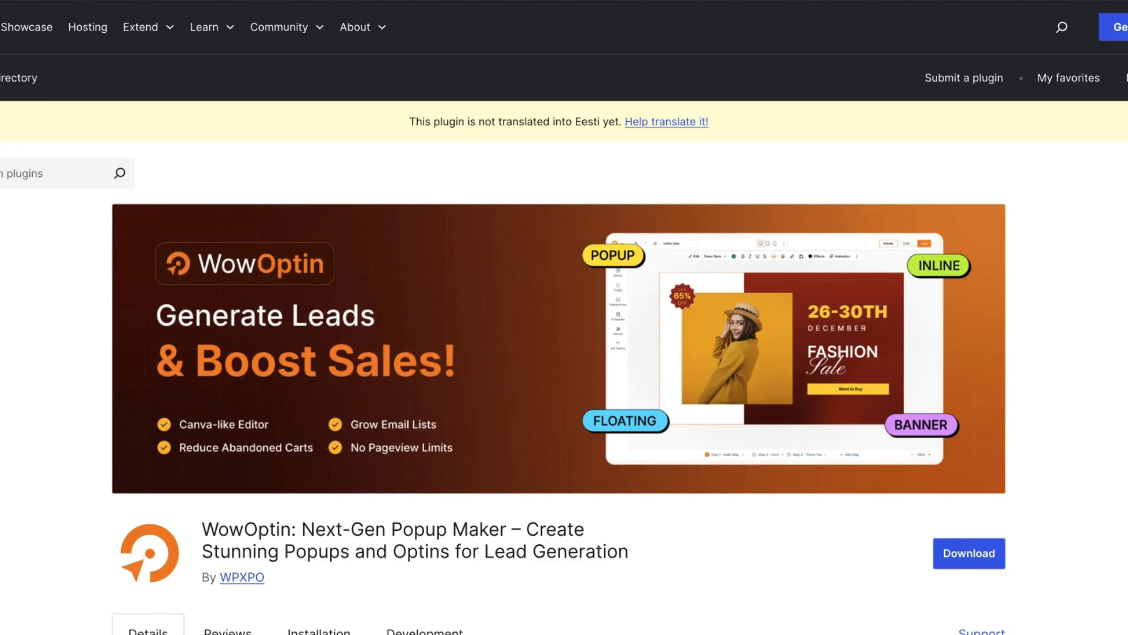
pyautogui.scroll(-2, 564, 318)
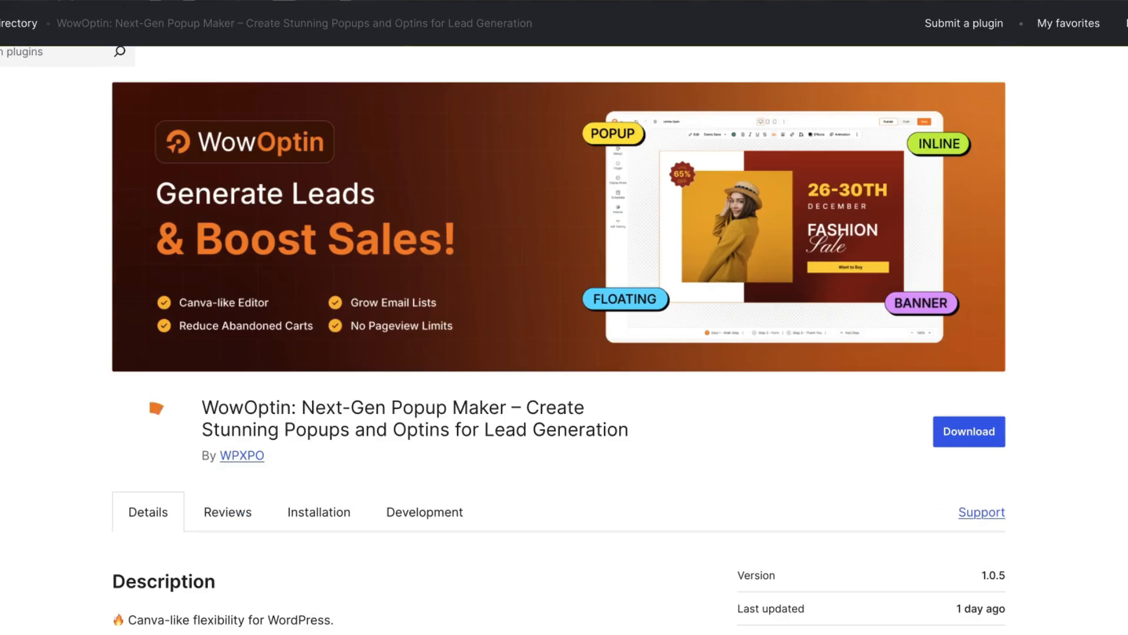
pyautogui.scroll(-2, 564, 317)
pyautogui.scroll(-4, 564, 317)
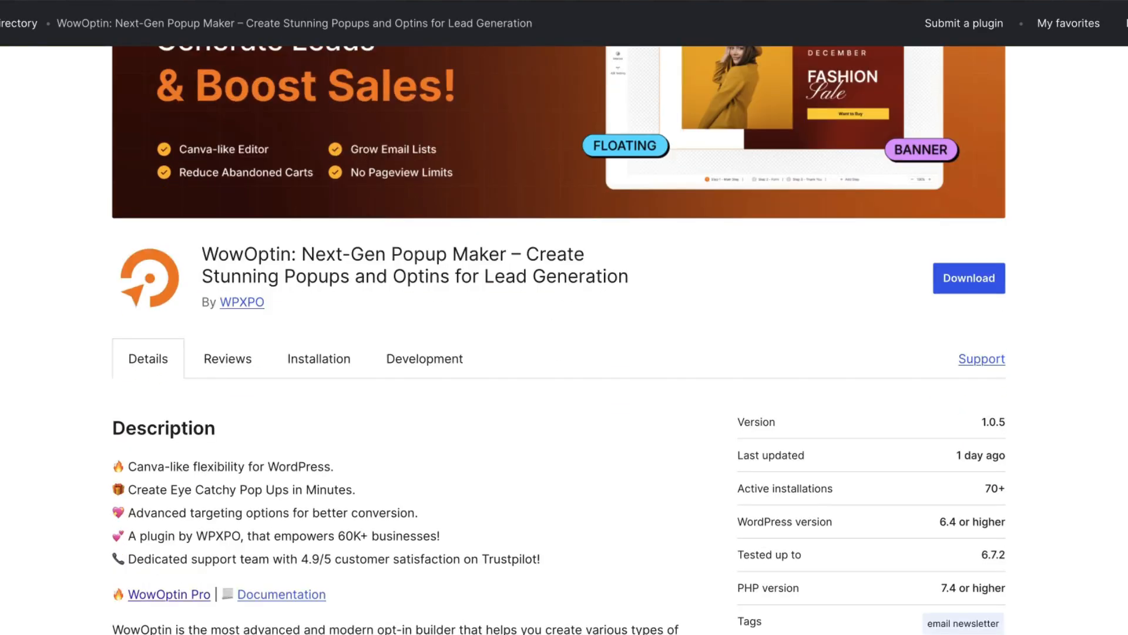
pyautogui.scroll(-2, 564, 318)
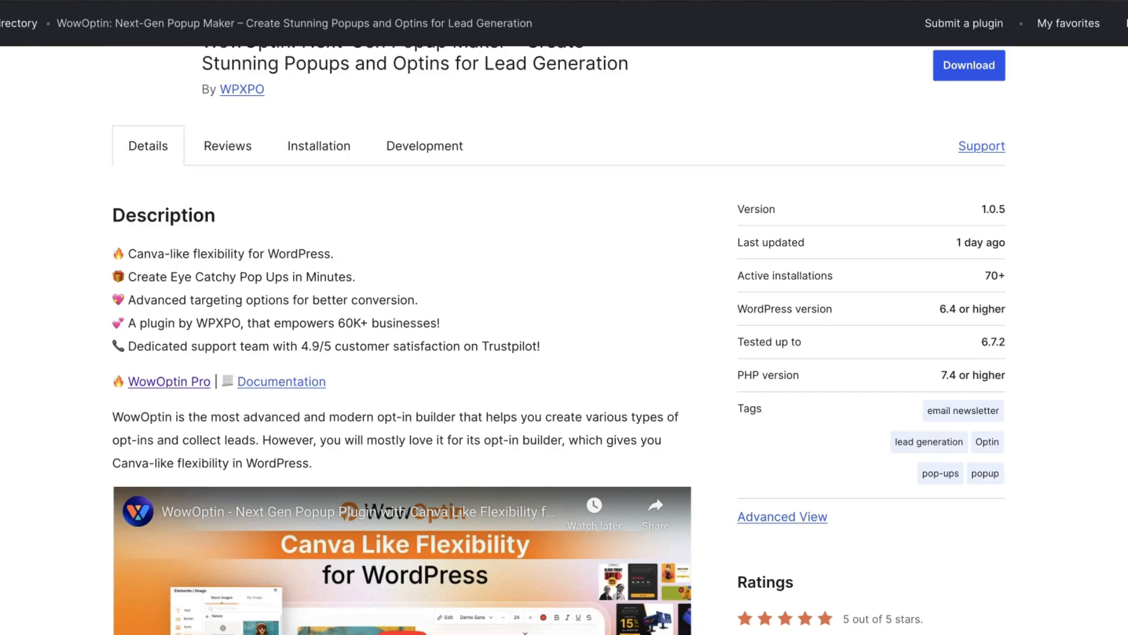
pyautogui.scroll(-8, 395, 496)
pyautogui.scroll(-4, 565, 317)
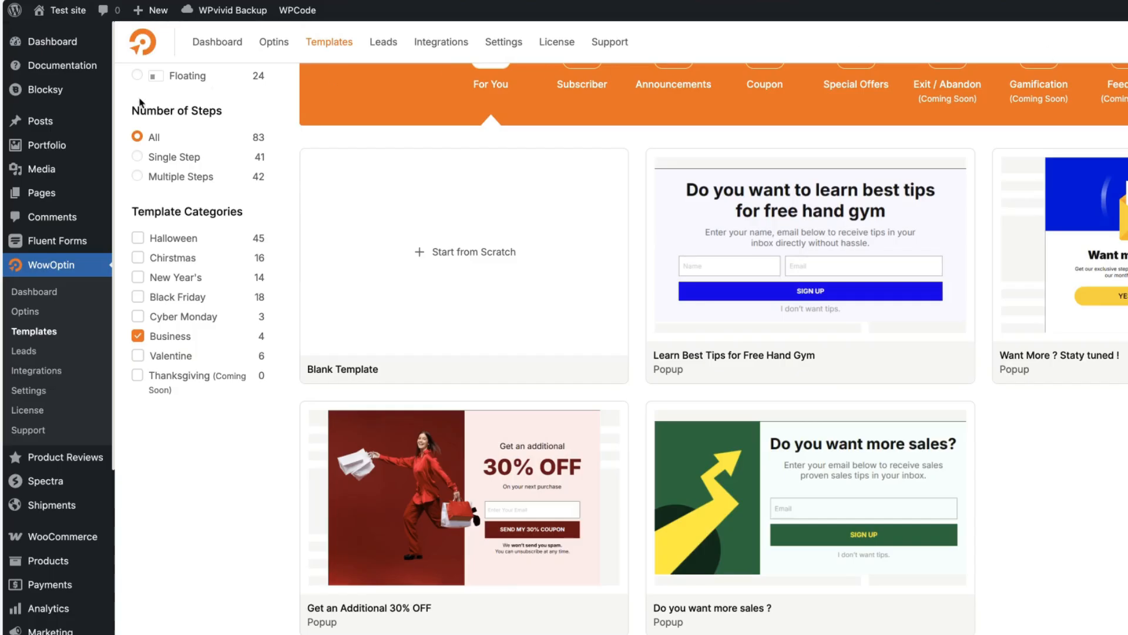
# Review the WowOptin dashboard's impression, conversion, revenue and country statistics, and view the list of existing optins
pyautogui.click(42, 293)
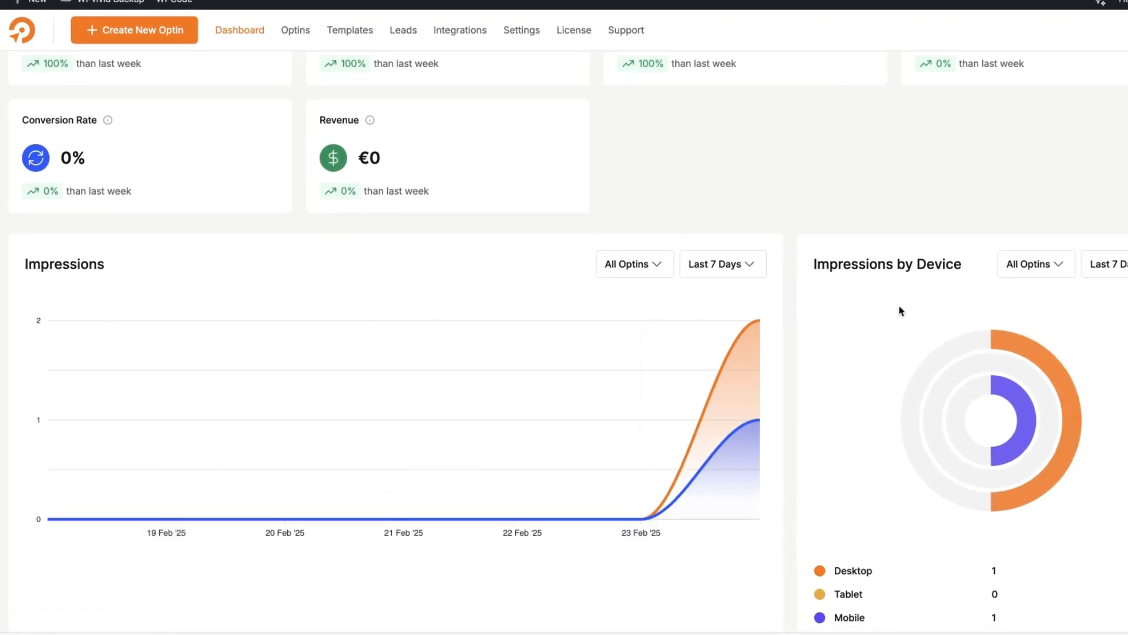
pyautogui.scroll(-8, 1001, 355)
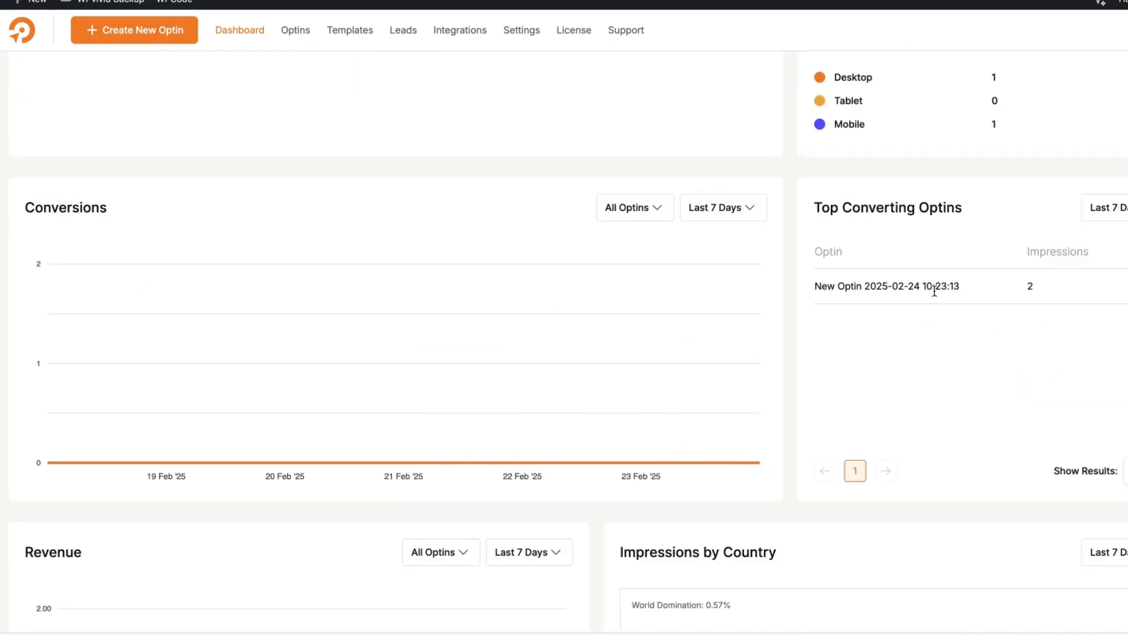
pyautogui.scroll(-5, 917, 302)
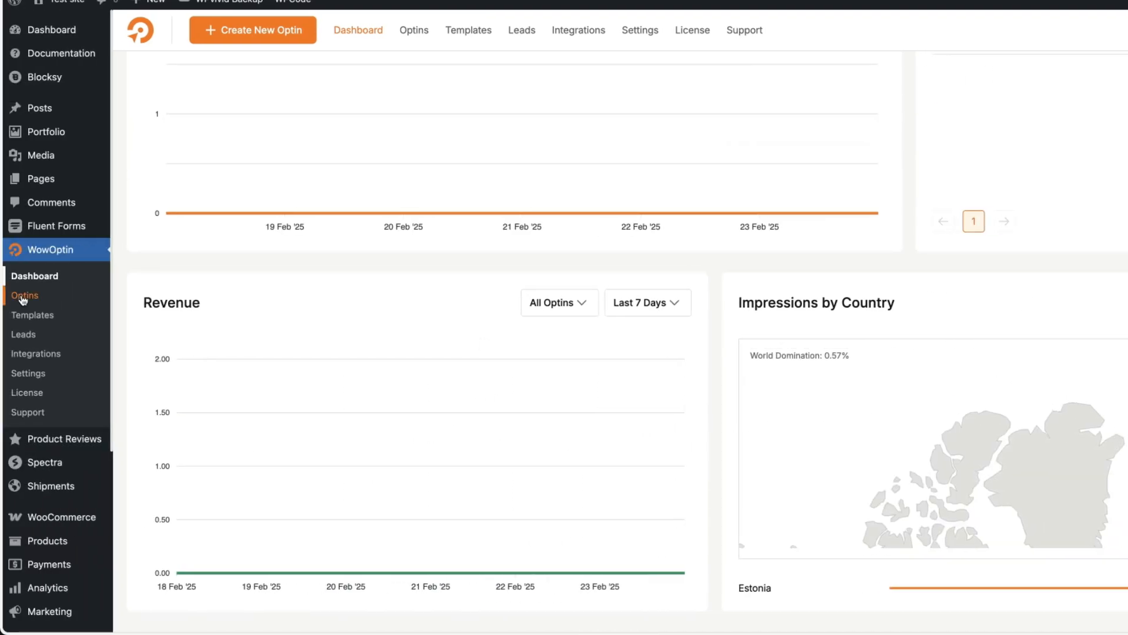
pyautogui.click(24, 297)
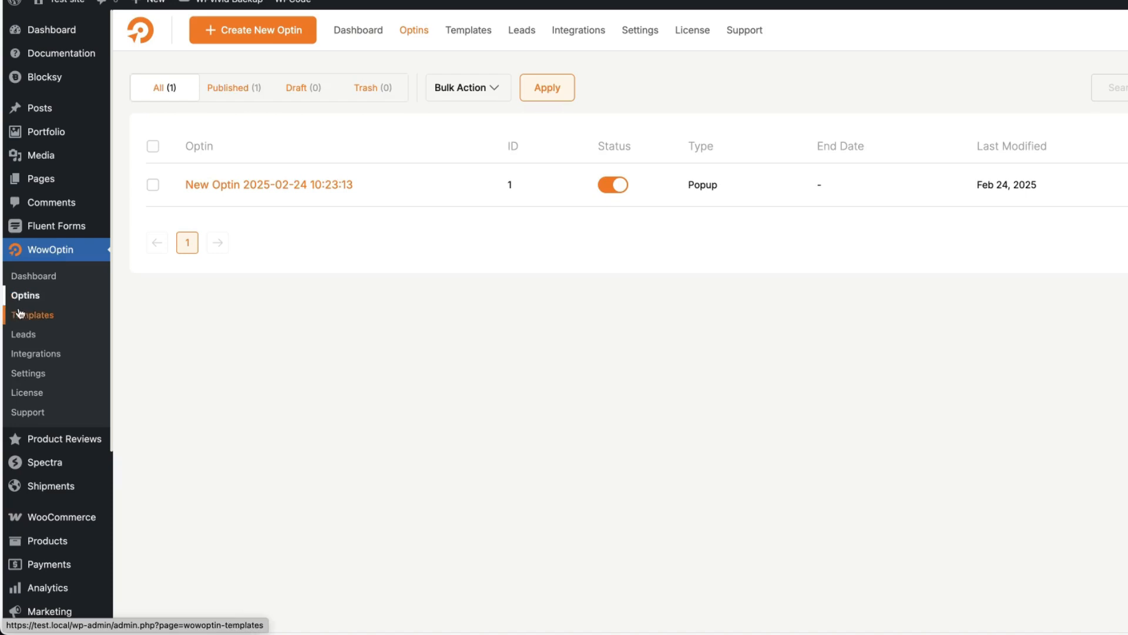
# Browse the WowOptin template library, filtering by the Popup and Banner optin types
pyautogui.click(36, 315)
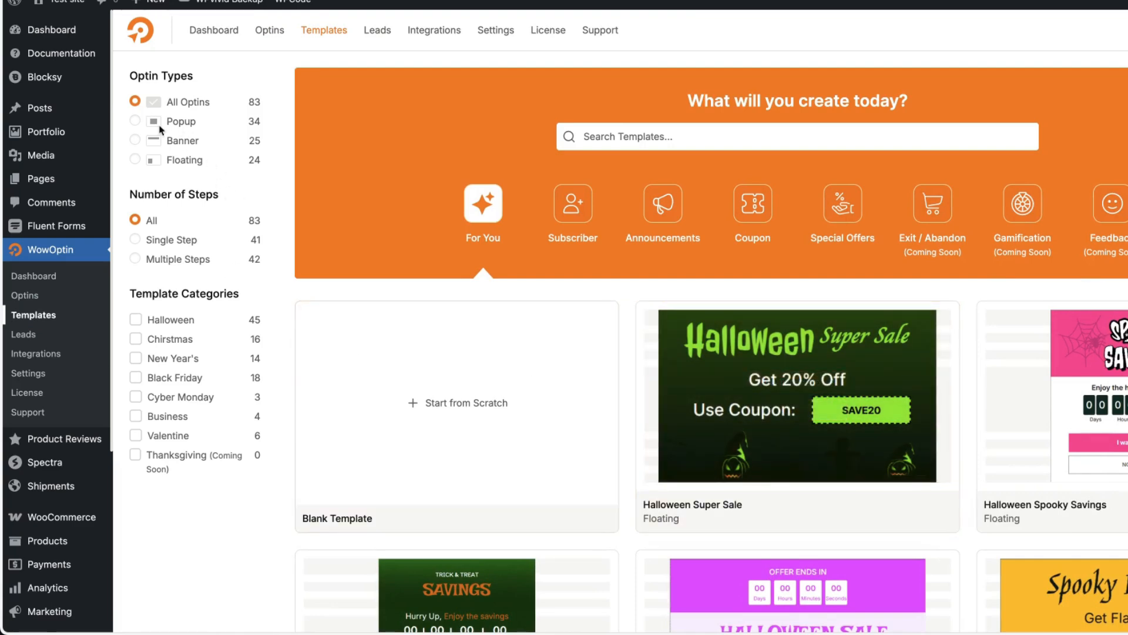
pyautogui.click(136, 122)
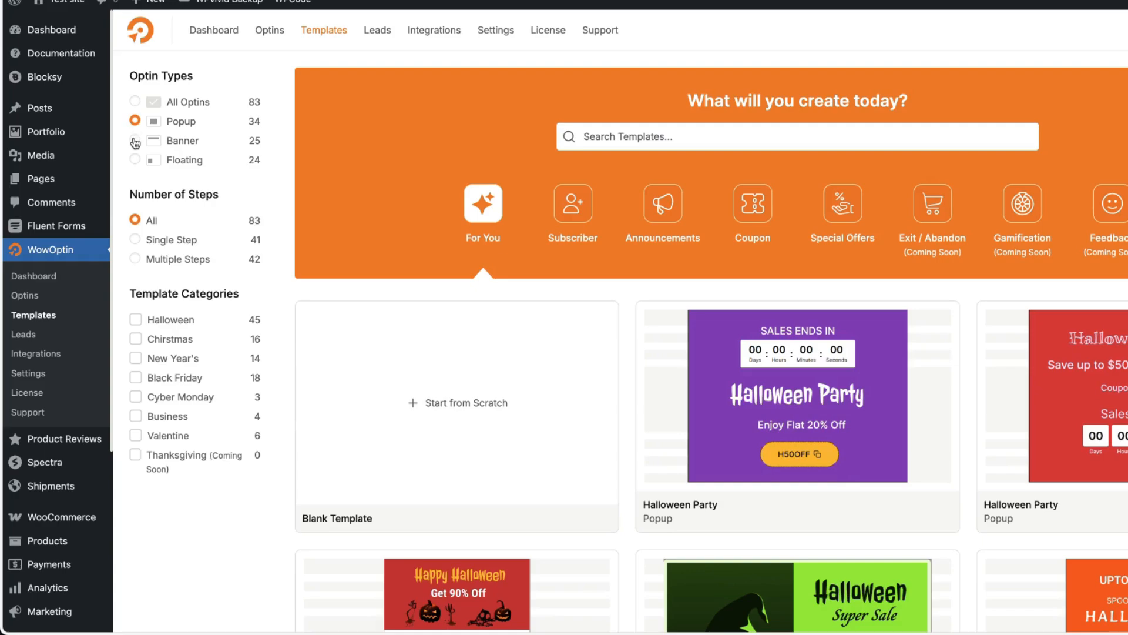
pyautogui.click(135, 144)
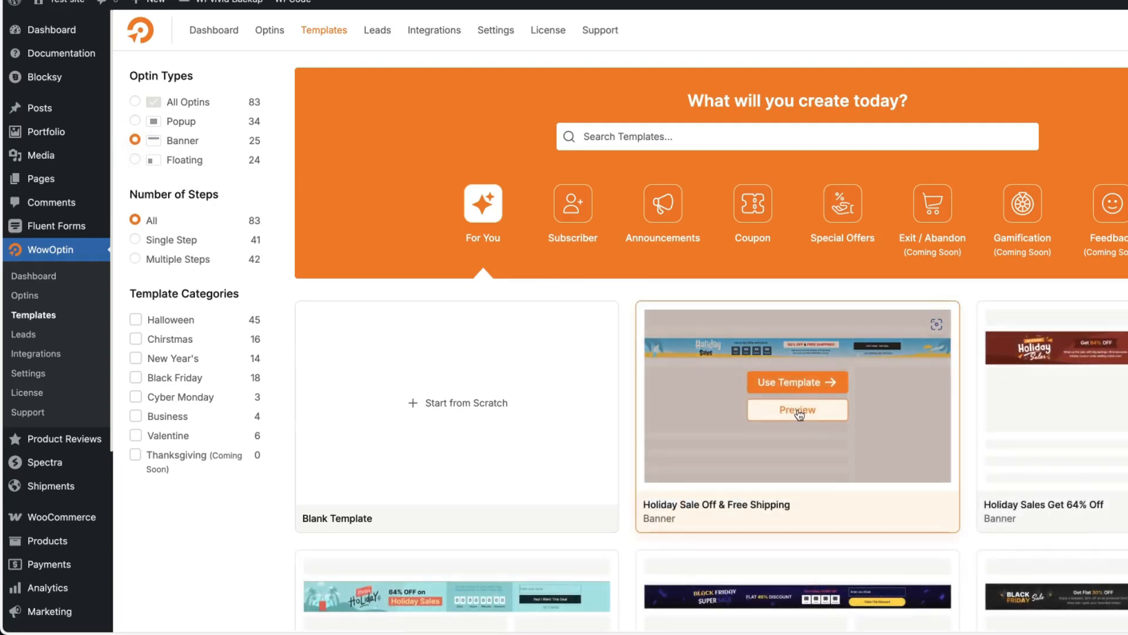
# Preview the Holiday Sale Off & Free Shipping banner template on desktop, tablet and mobile, and close the preview
pyautogui.click(798, 411)
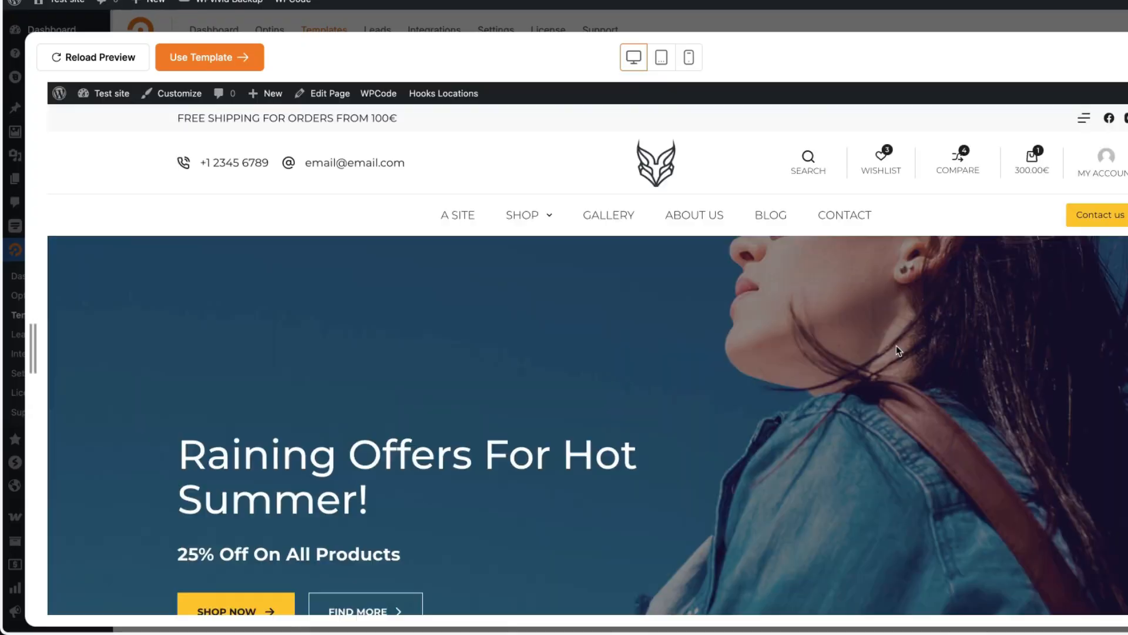
pyautogui.click(662, 58)
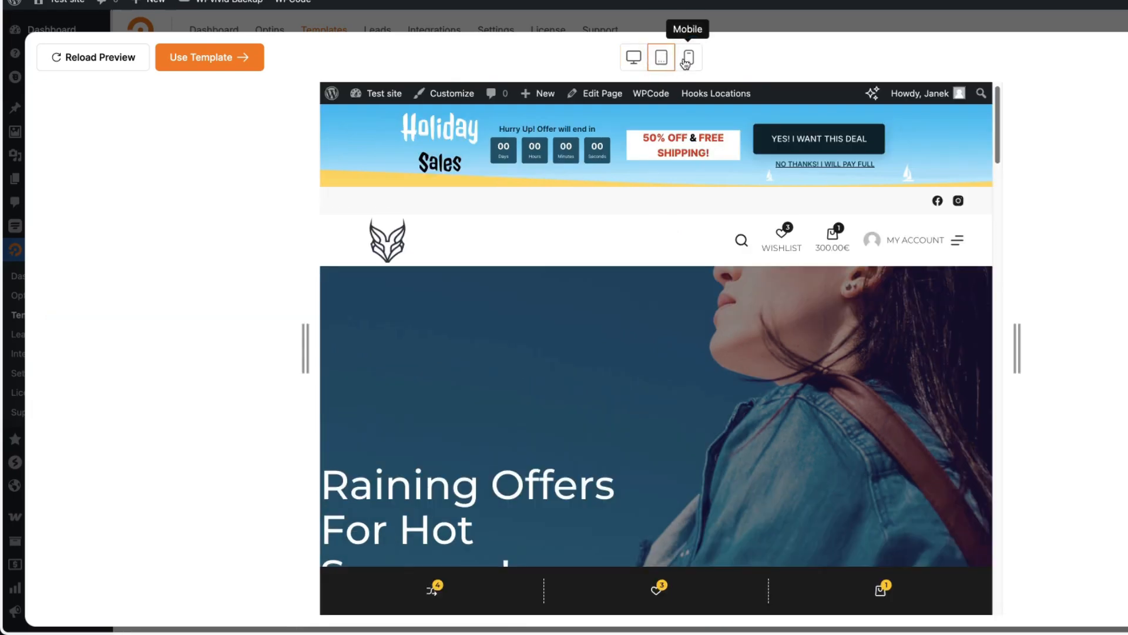
pyautogui.click(689, 57)
pyautogui.click(1097, 47)
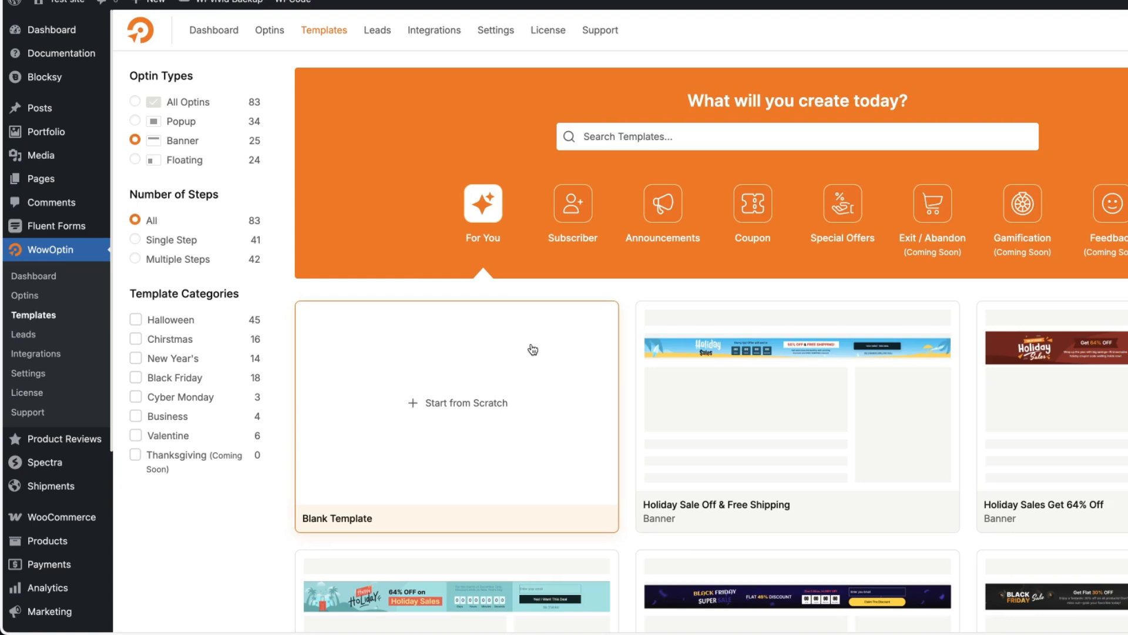
# View the WowOptin leads page and examine the available email marketing, analytics and WordPress plugin integrations
pyautogui.click(28, 336)
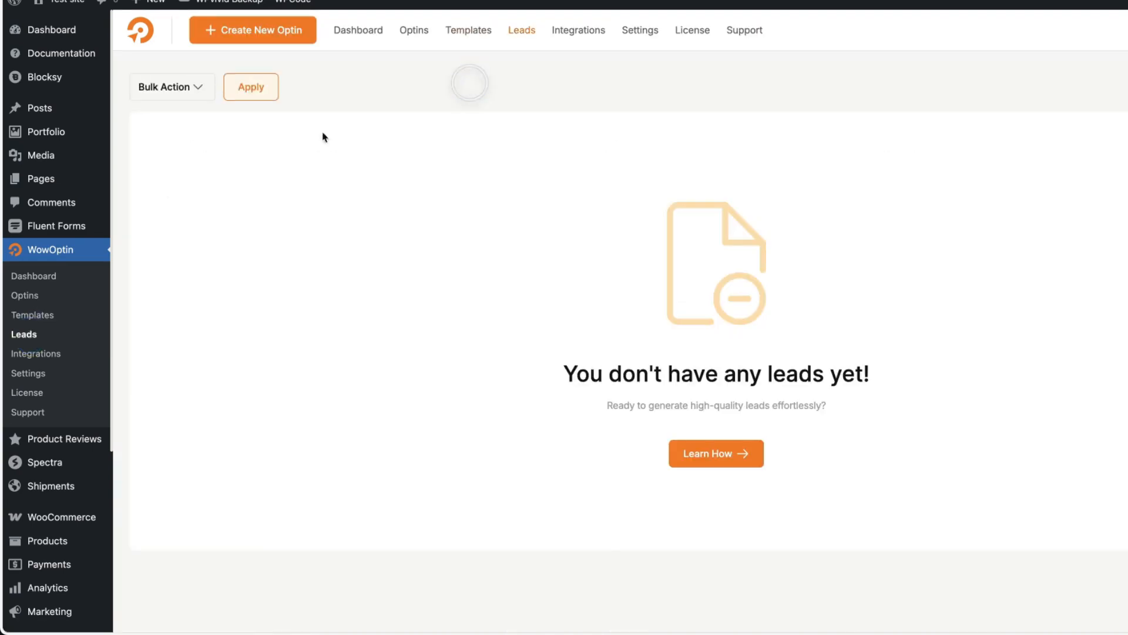
pyautogui.click(51, 355)
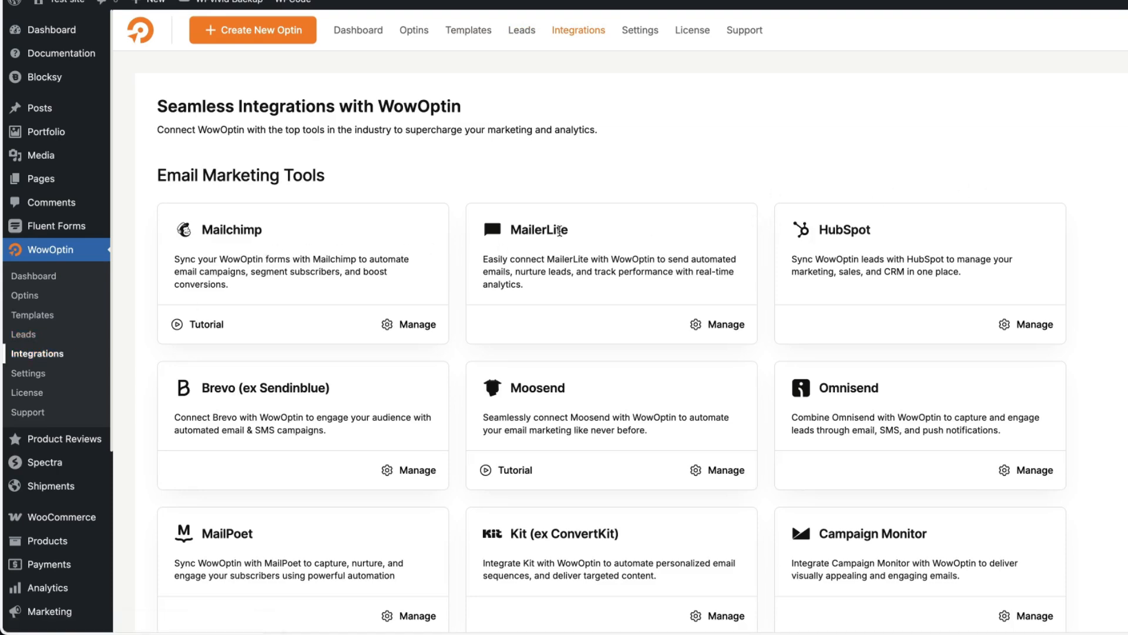
pyautogui.scroll(-3, 862, 297)
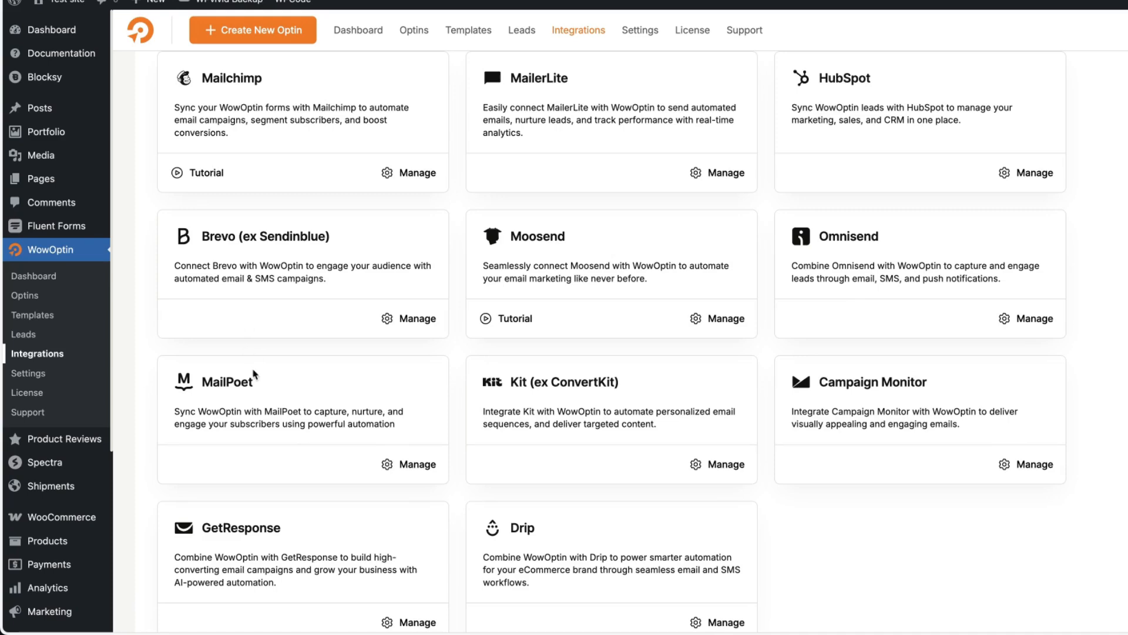
pyautogui.scroll(-5, 257, 370)
pyautogui.scroll(1, 520, 159)
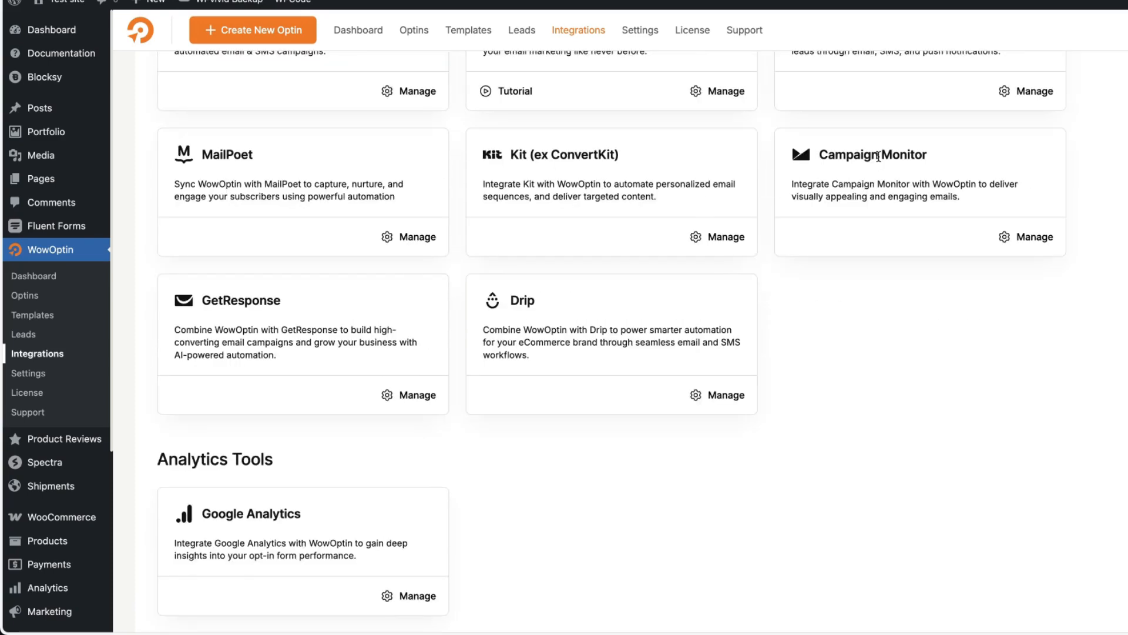
pyautogui.scroll(-5, 310, 304)
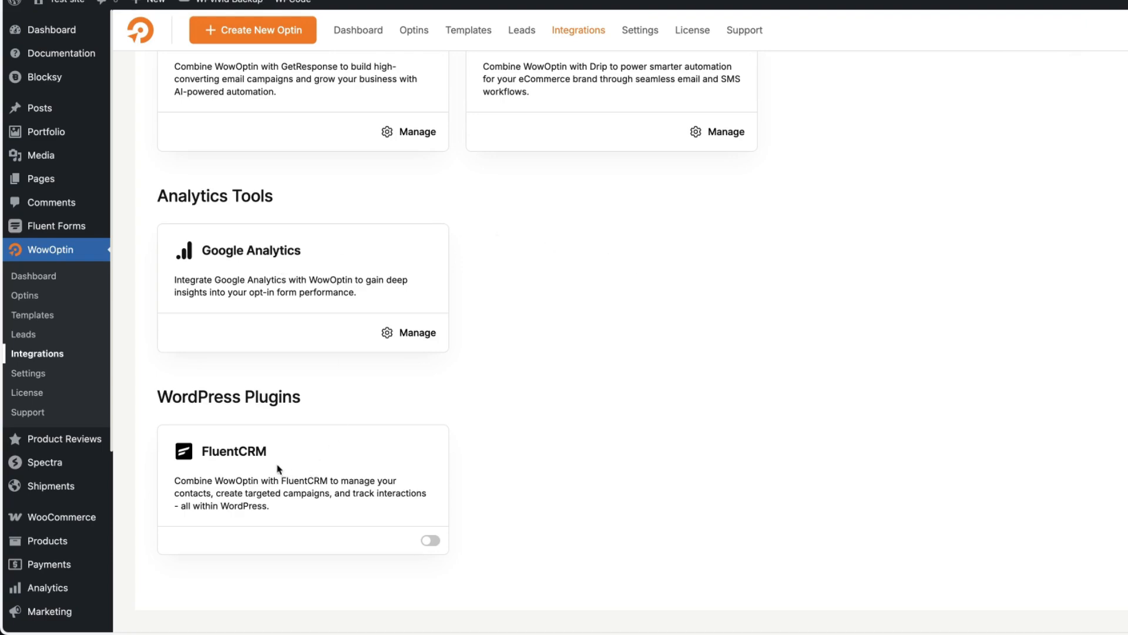
pyautogui.scroll(15, 567, 337)
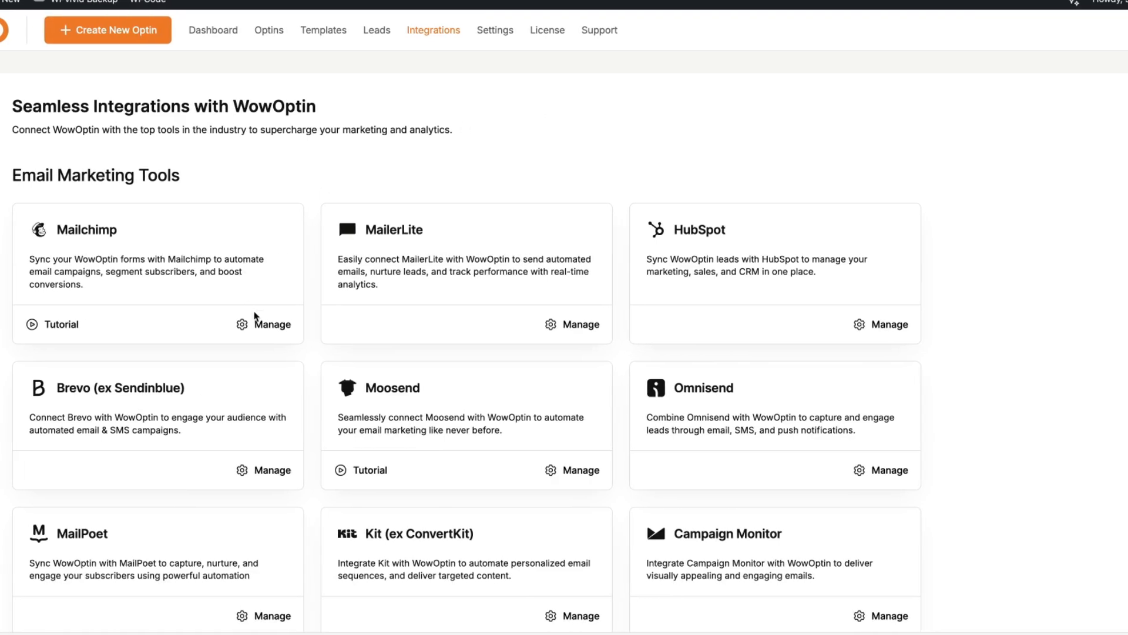
# Inspect the Mailchimp integration's new account form with its title and API key fields, and close it without connecting
pyautogui.click(271, 324)
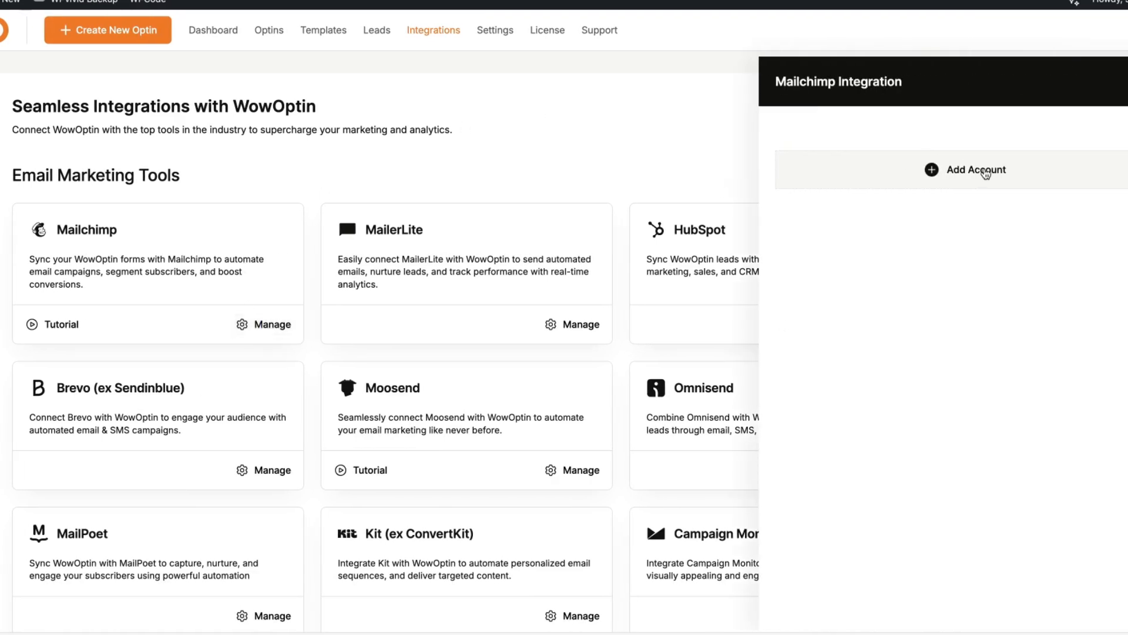
pyautogui.click(985, 173)
pyautogui.click(832, 251)
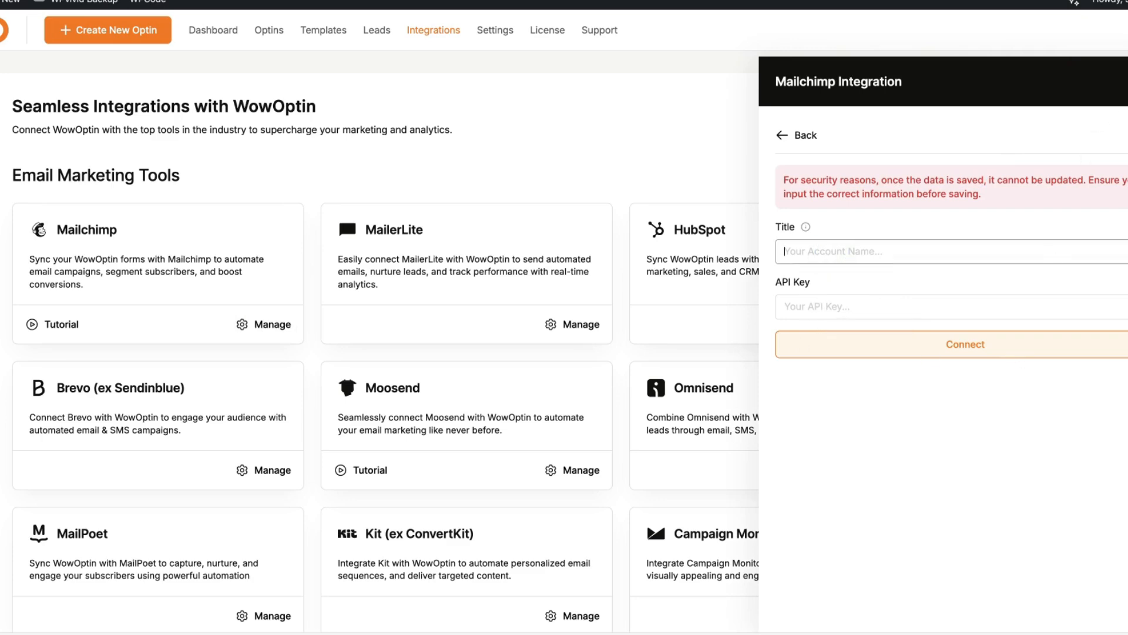
pyautogui.click(624, 133)
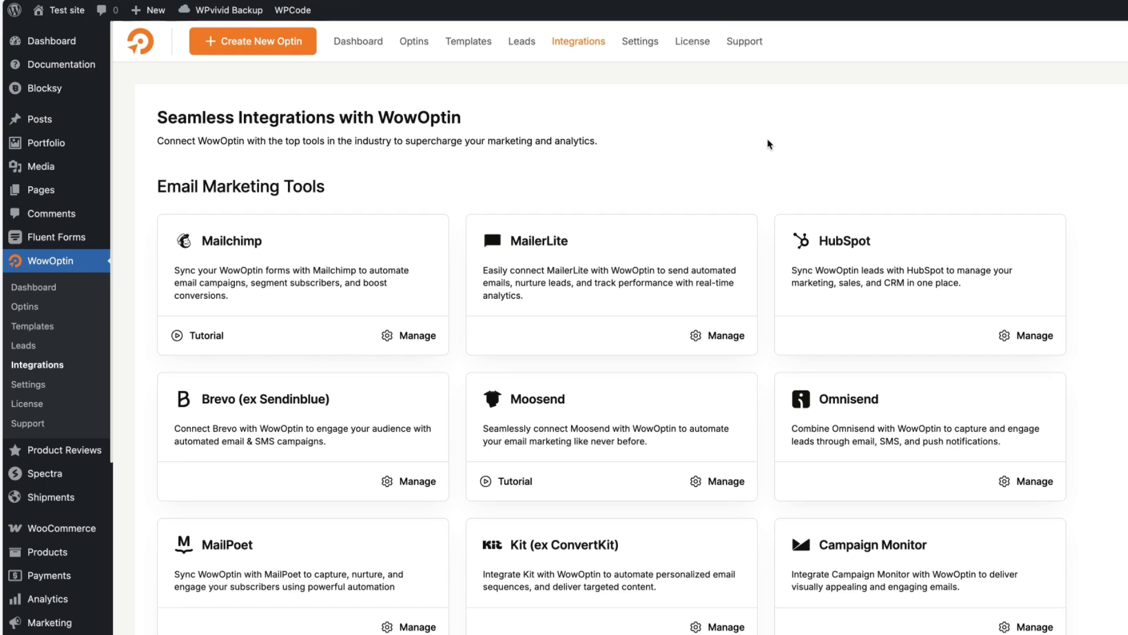
# View the WowOptin settings page and the support ticket page
pyautogui.click(28, 384)
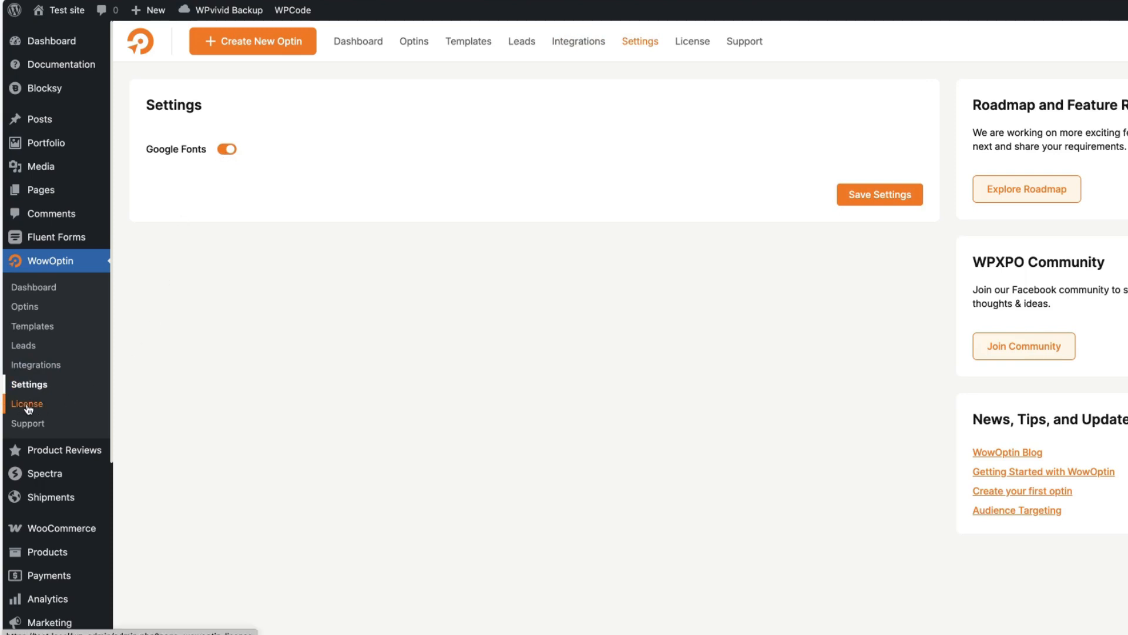
pyautogui.click(35, 430)
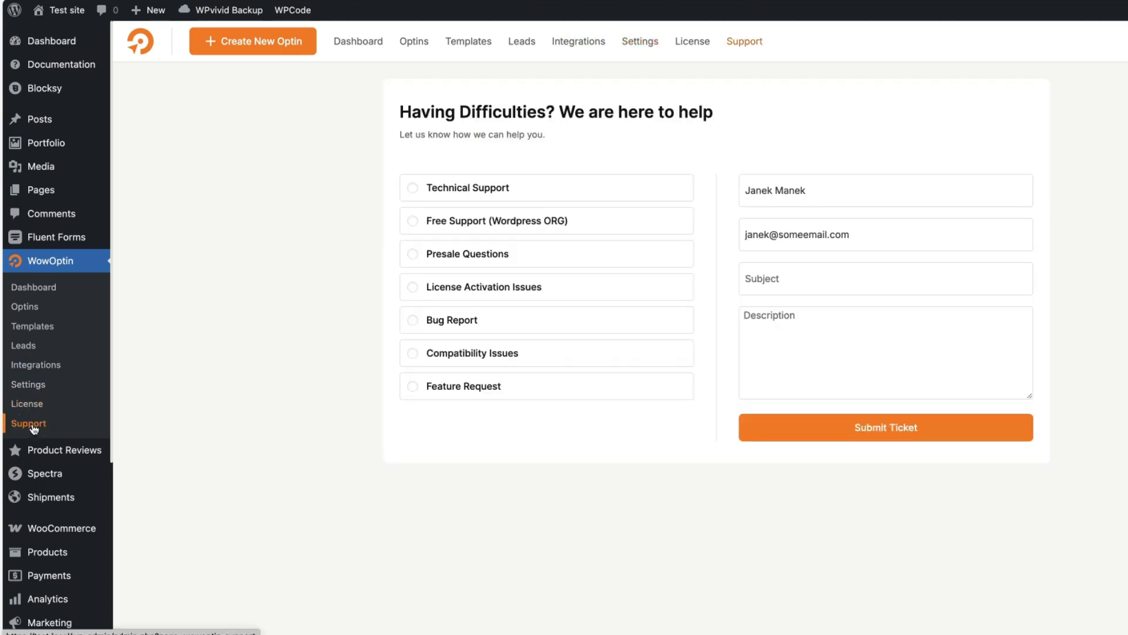
# Create a new optin from scratch using the blank template with the Popup type
pyautogui.click(35, 328)
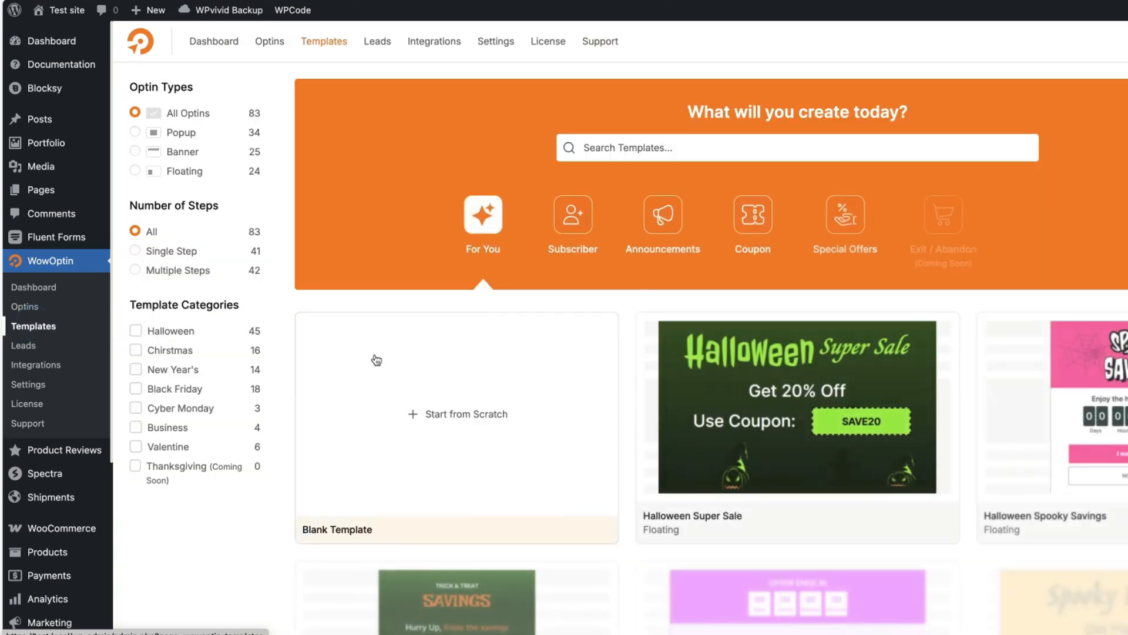
pyautogui.click(446, 416)
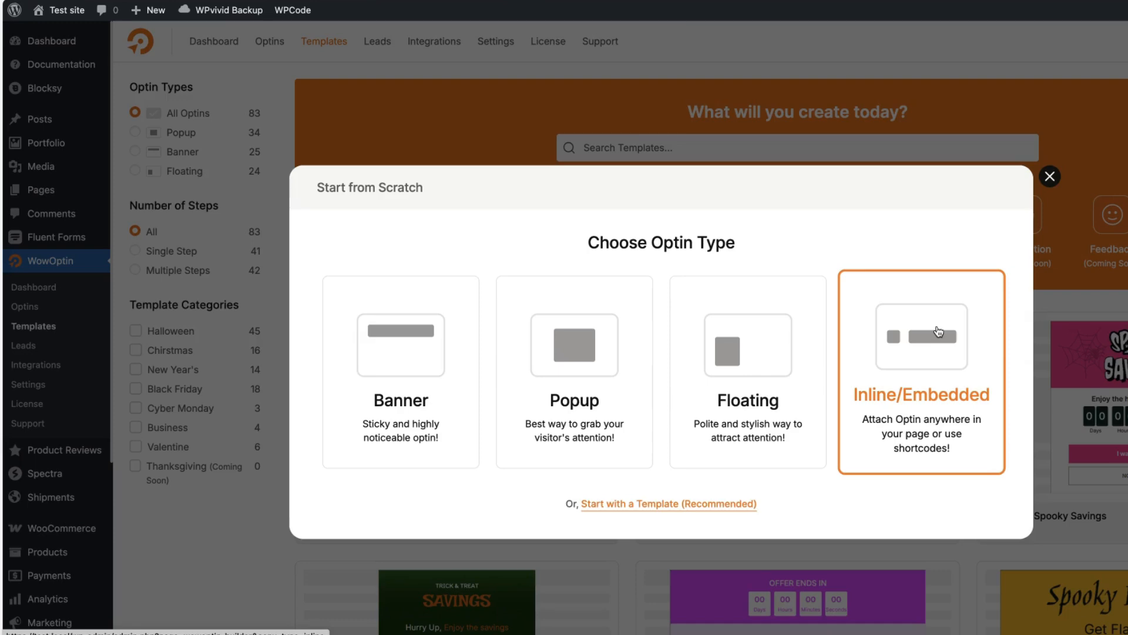
pyautogui.click(569, 369)
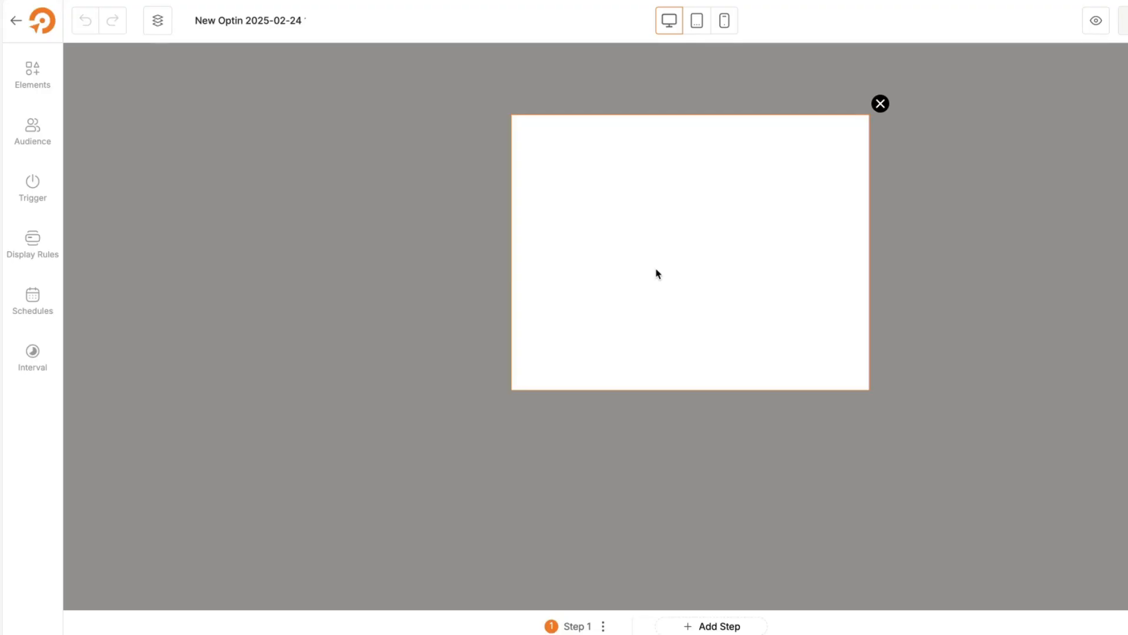
# Open the blank popup's size and spacing settings and set its fixed width to 734 px
pyautogui.click(600, 181)
pyautogui.click(400, 59)
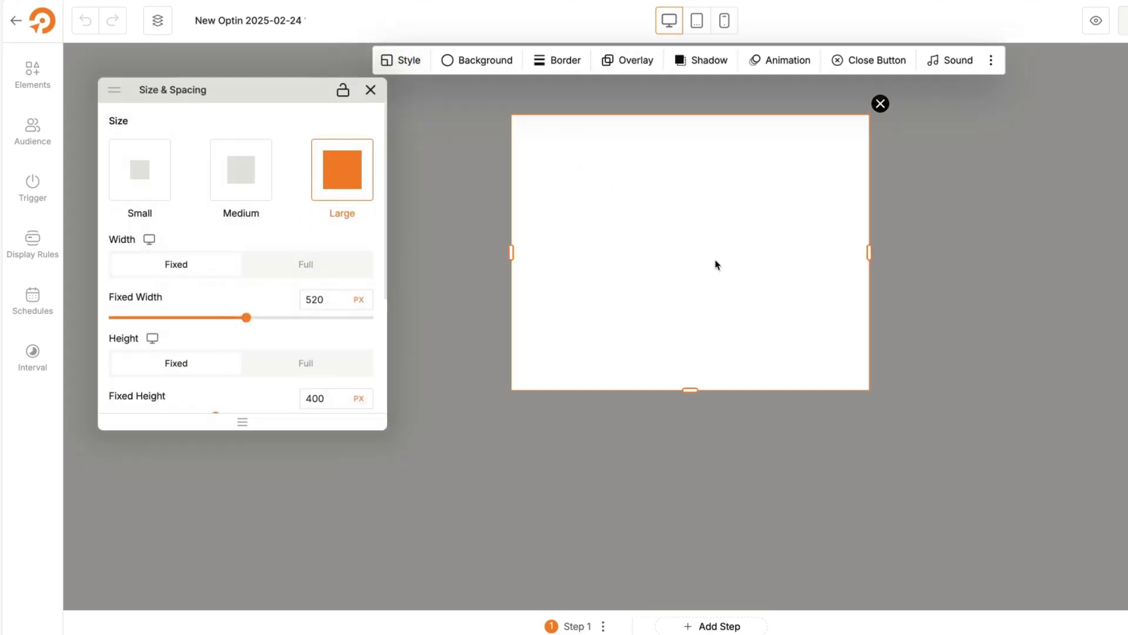
pyautogui.moveTo(252, 319); pyautogui.dragTo(301, 319)
# Try full height for the popup, return it to fixed height, and set the height to 469 px
pyautogui.scroll(-3, 241, 317)
pyautogui.click(315, 207)
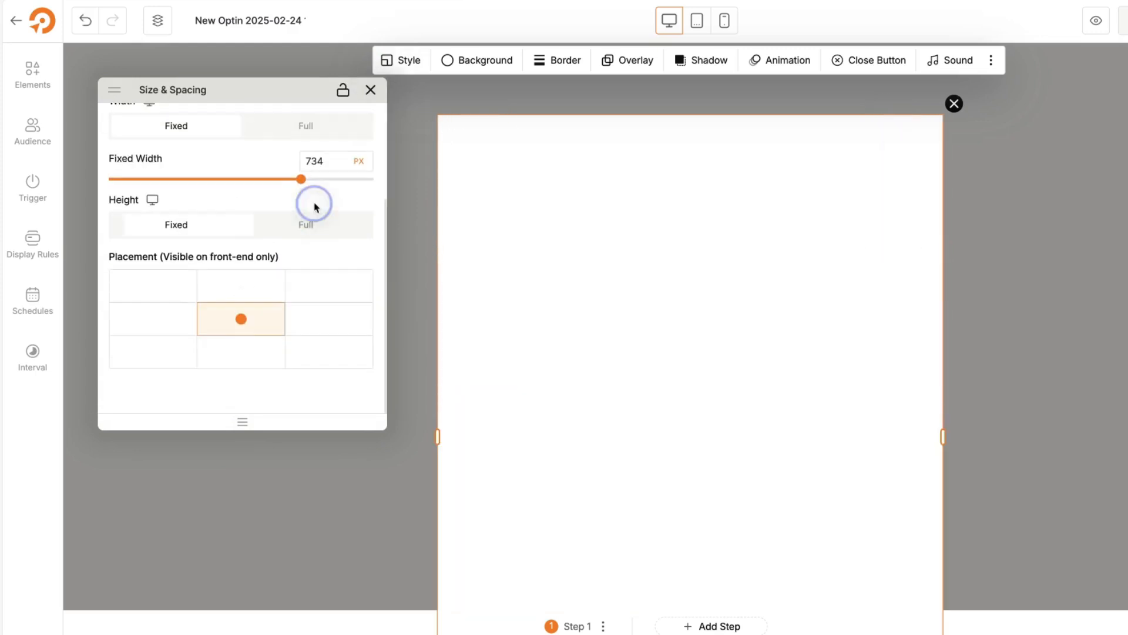
pyautogui.click(178, 228)
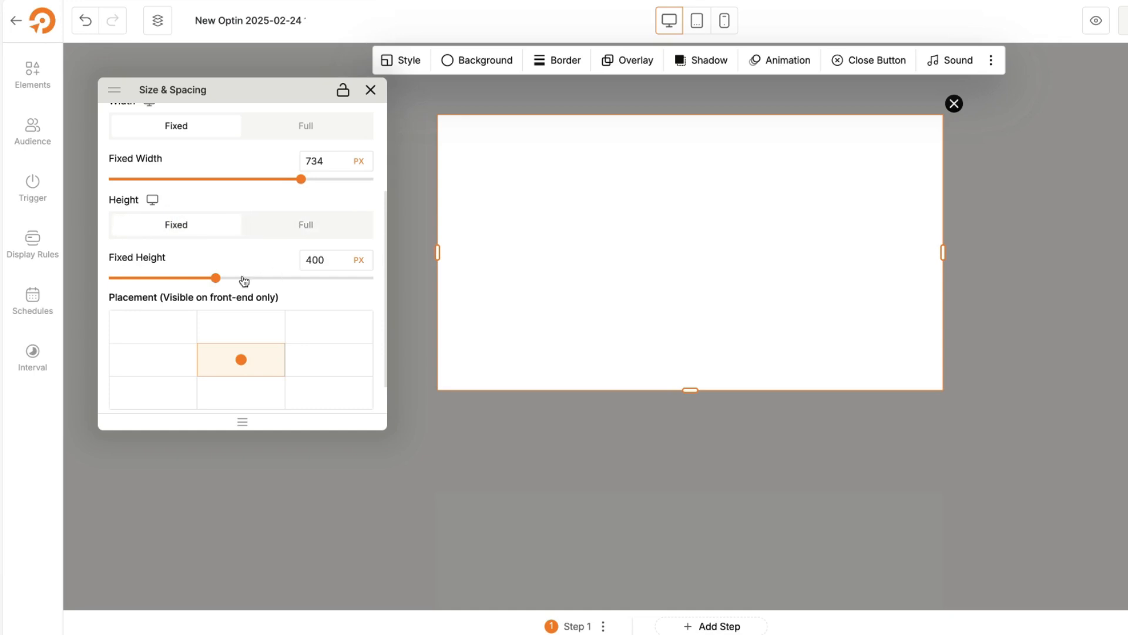
pyautogui.moveTo(216, 278); pyautogui.dragTo(233, 278)
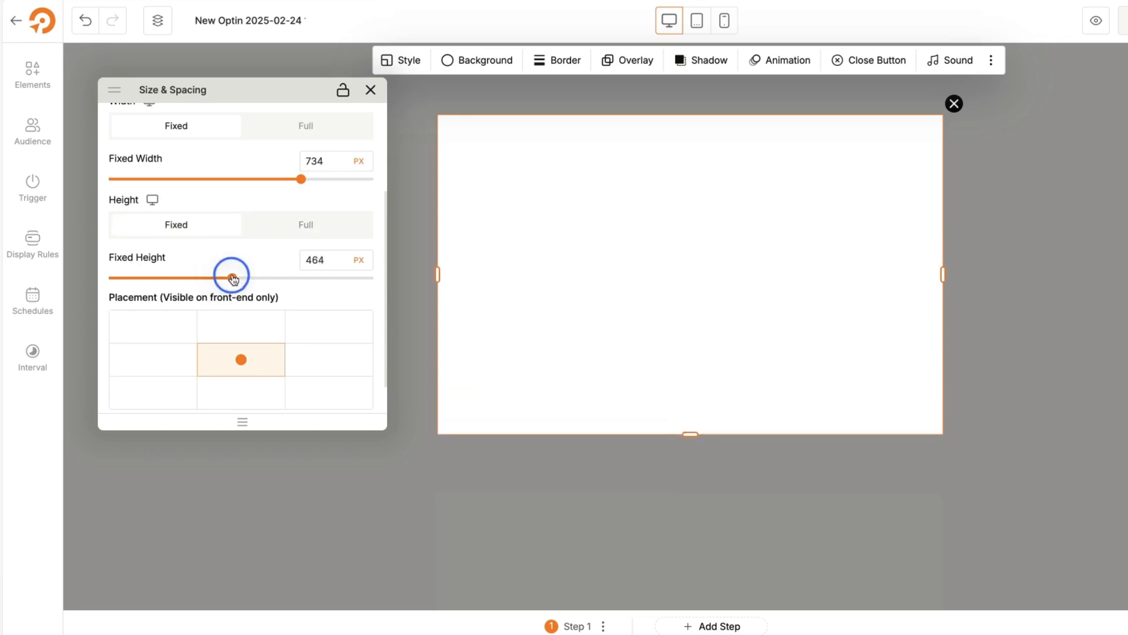
pyautogui.moveTo(232, 278); pyautogui.dragTo(234, 278)
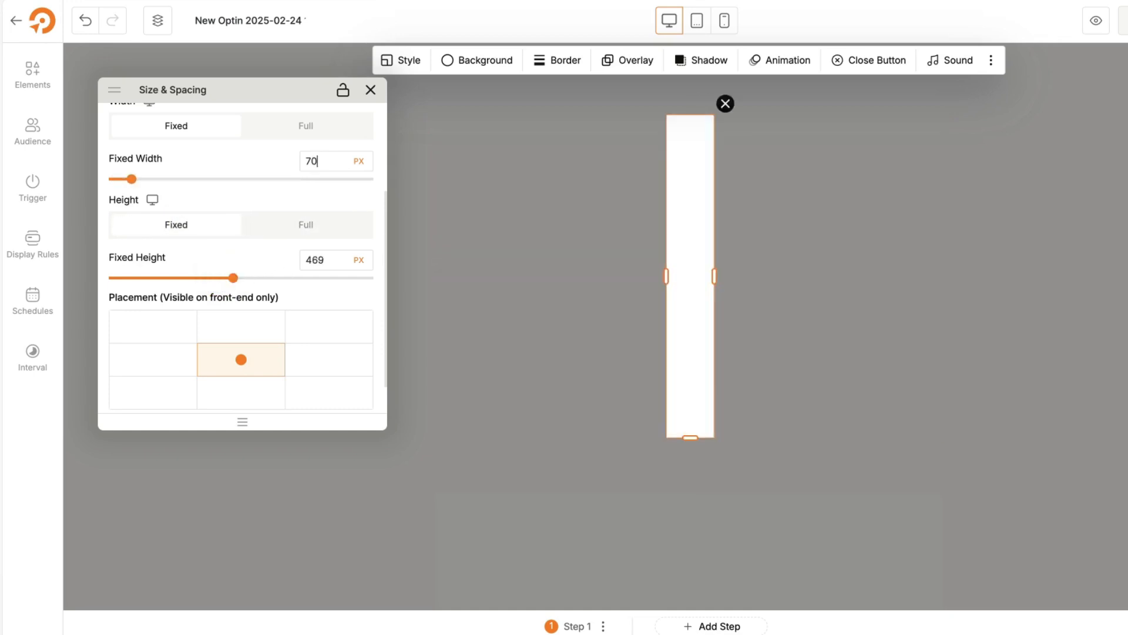
# Set the popup's fixed width to 700 px and its fixed height to 500 px
pyautogui.write('00')
pyautogui.doubleClick(320, 260)
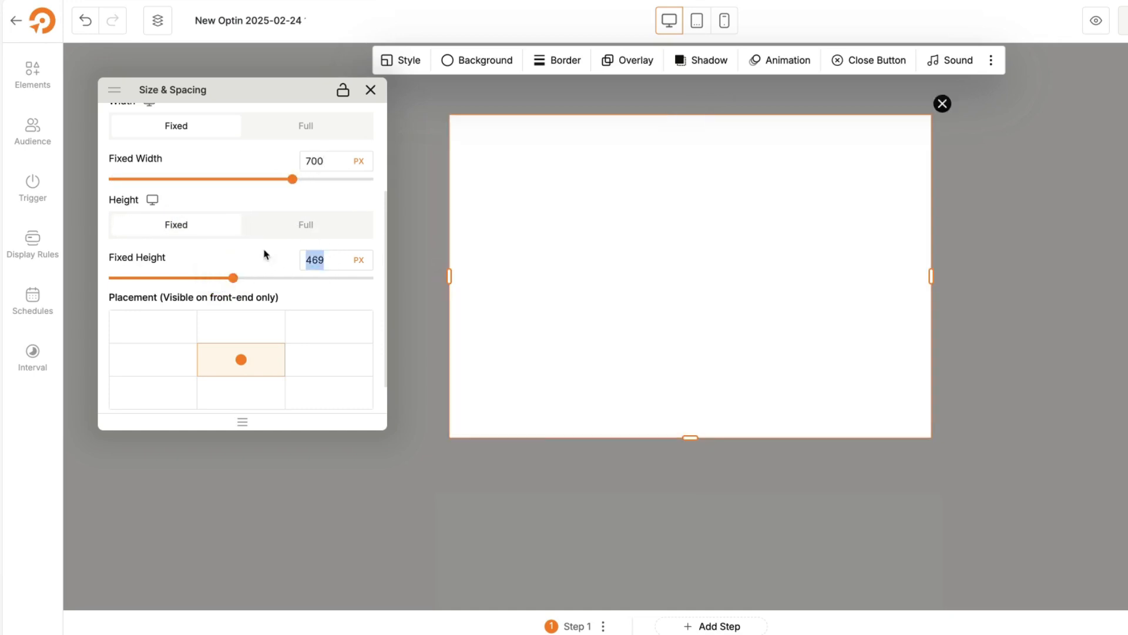
pyautogui.write('500')
pyautogui.scroll(-2, 266, 271)
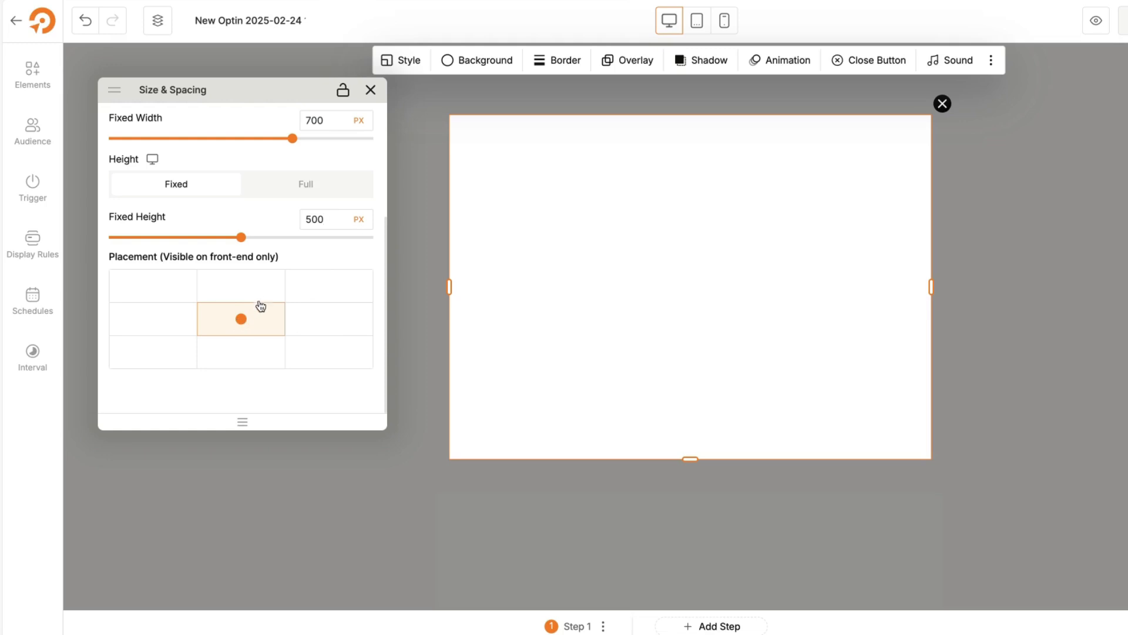
pyautogui.click(368, 91)
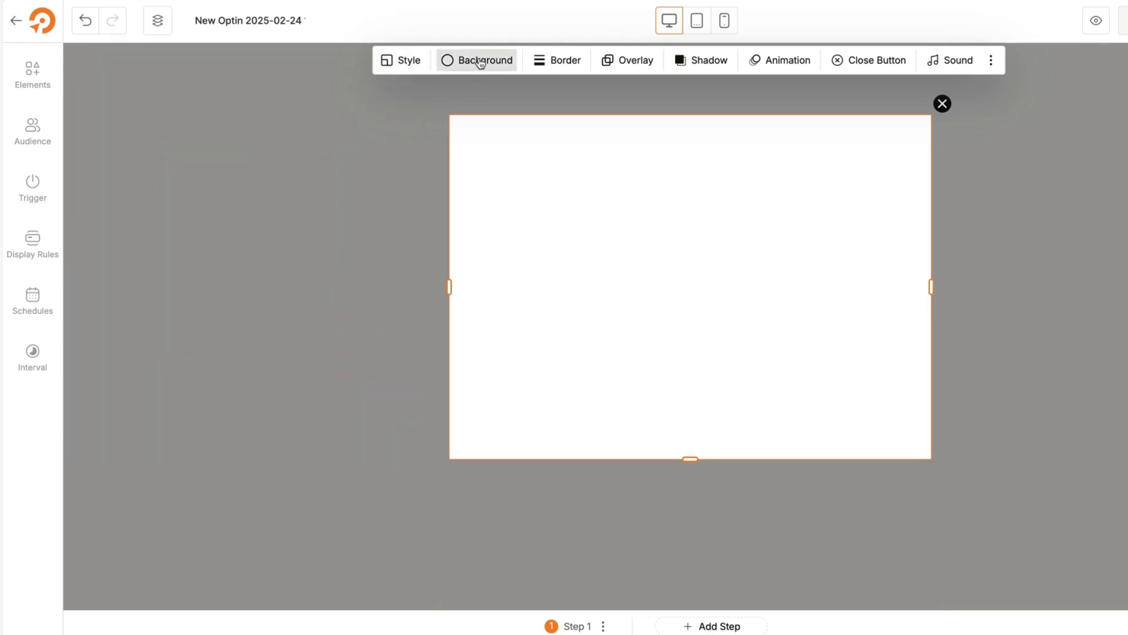
# Give the popup a solid blue background using the preset color #0693e3
pyautogui.click(480, 62)
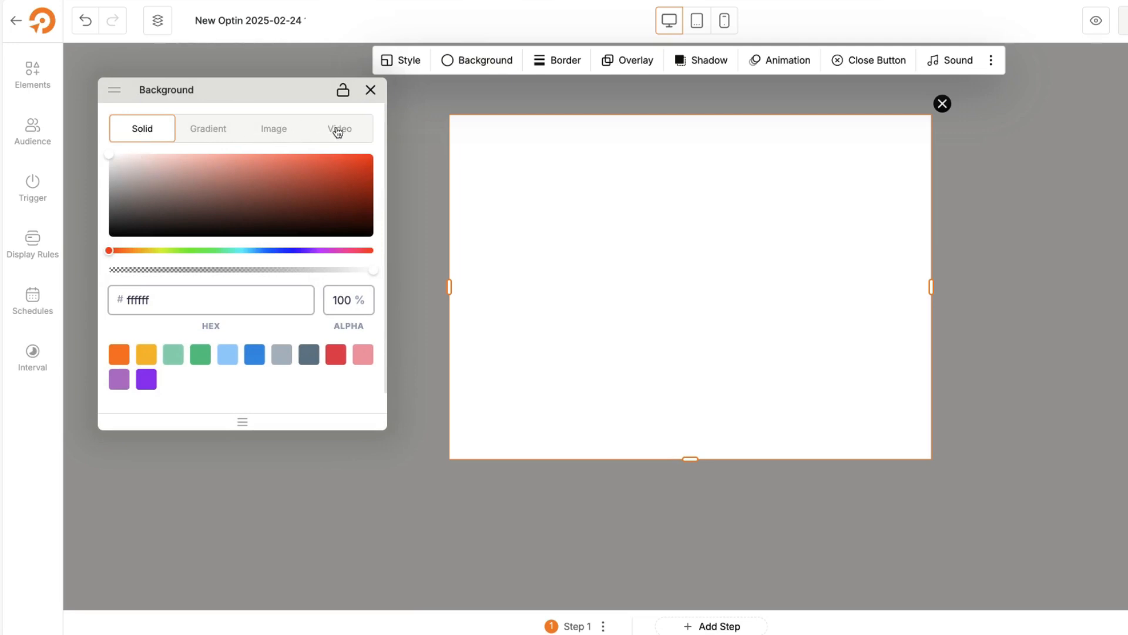
pyautogui.scroll(-2, 249, 280)
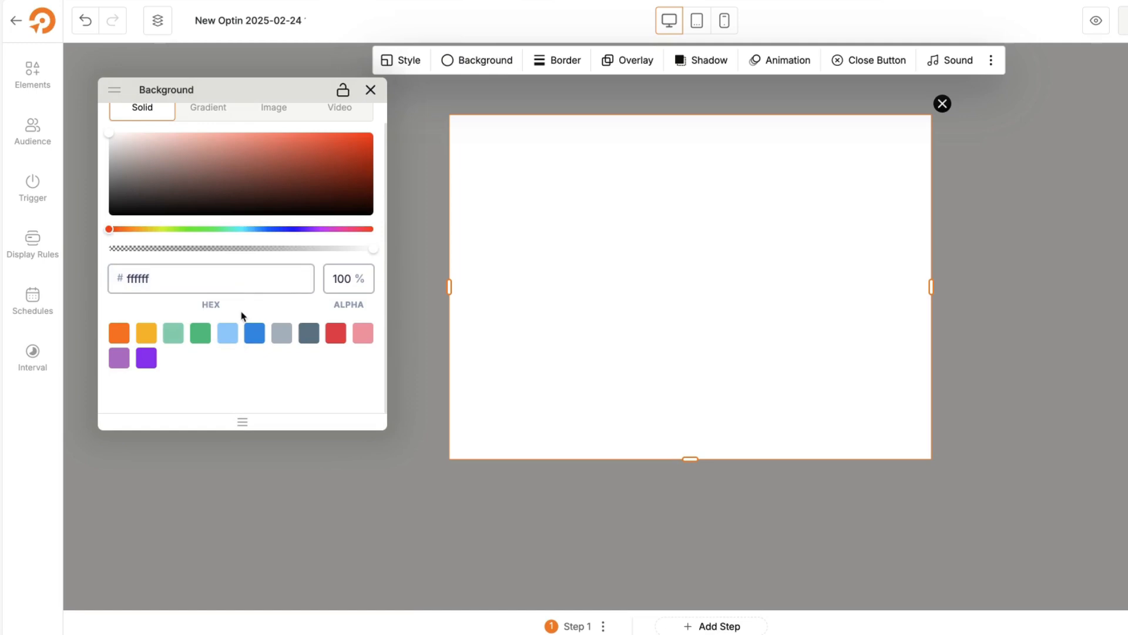
pyautogui.click(255, 336)
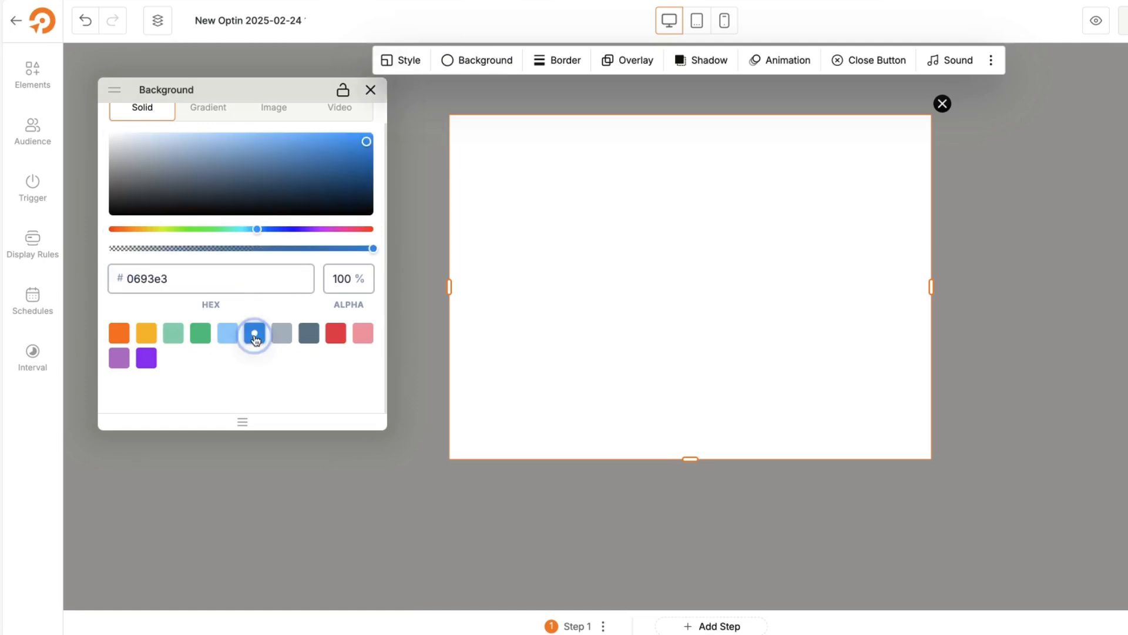
pyautogui.click(371, 90)
# View the popup's border settings and set the page overlay's opacity to 70%
pyautogui.click(560, 71)
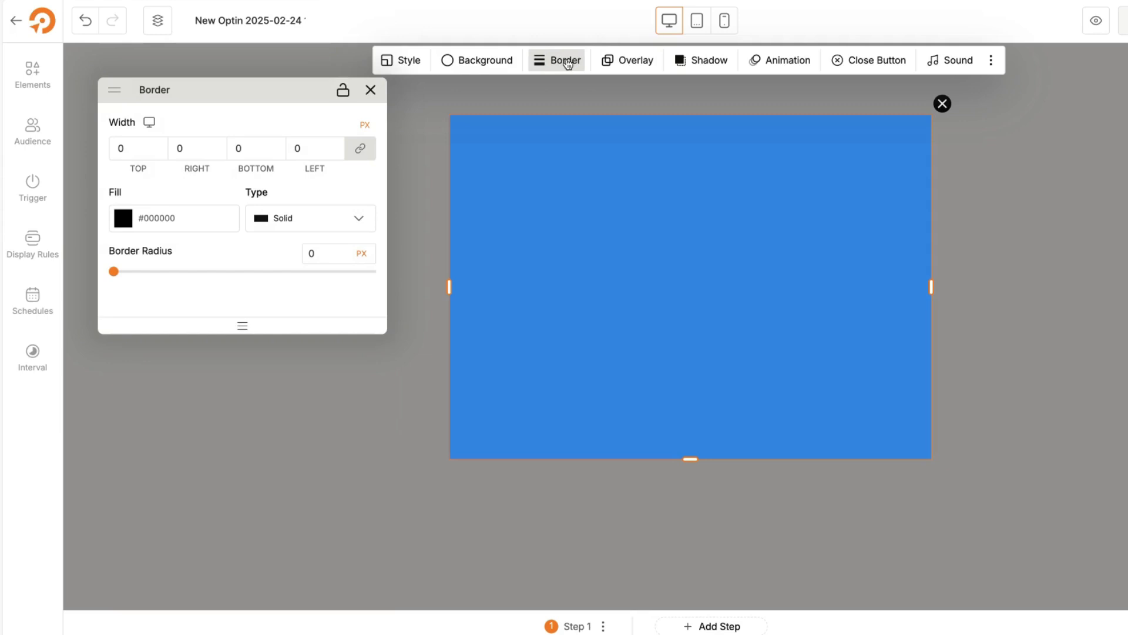
pyautogui.click(371, 90)
pyautogui.click(623, 62)
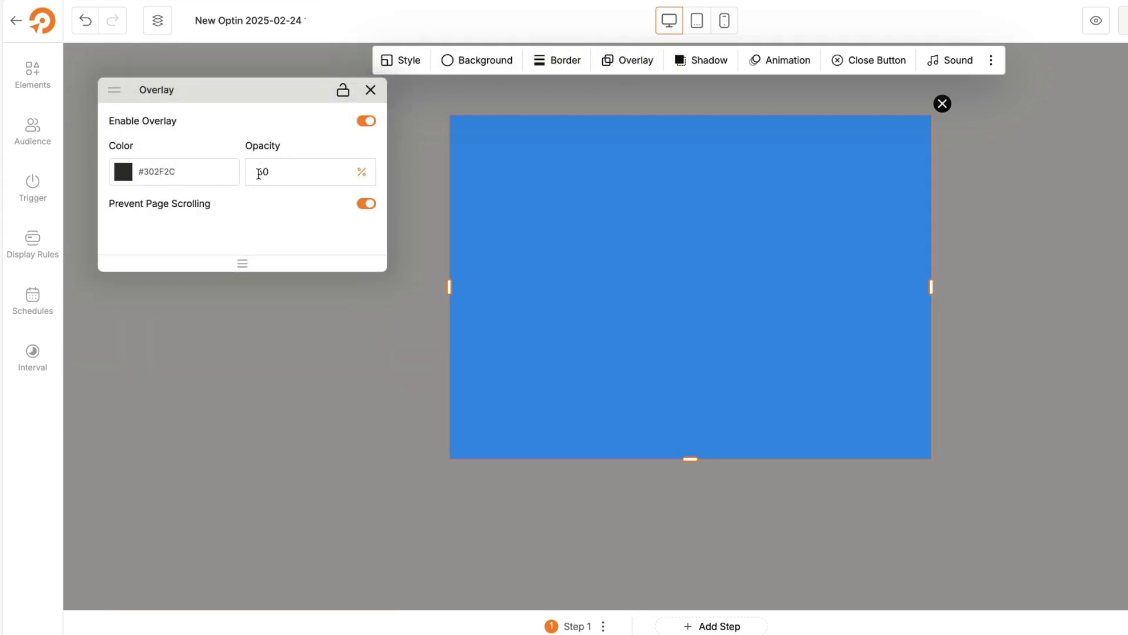
pyautogui.moveTo(259, 174); pyautogui.dragTo(235, 171)
pyautogui.write('6')
pyautogui.click(255, 170)
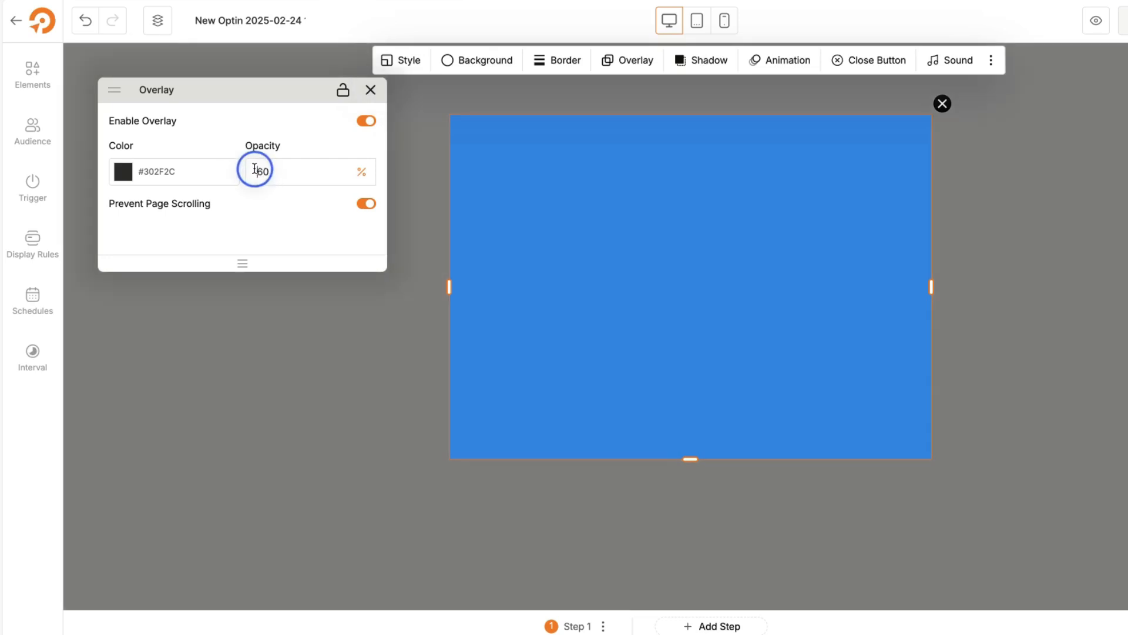
pyautogui.press('Delete')
pyautogui.write('7')
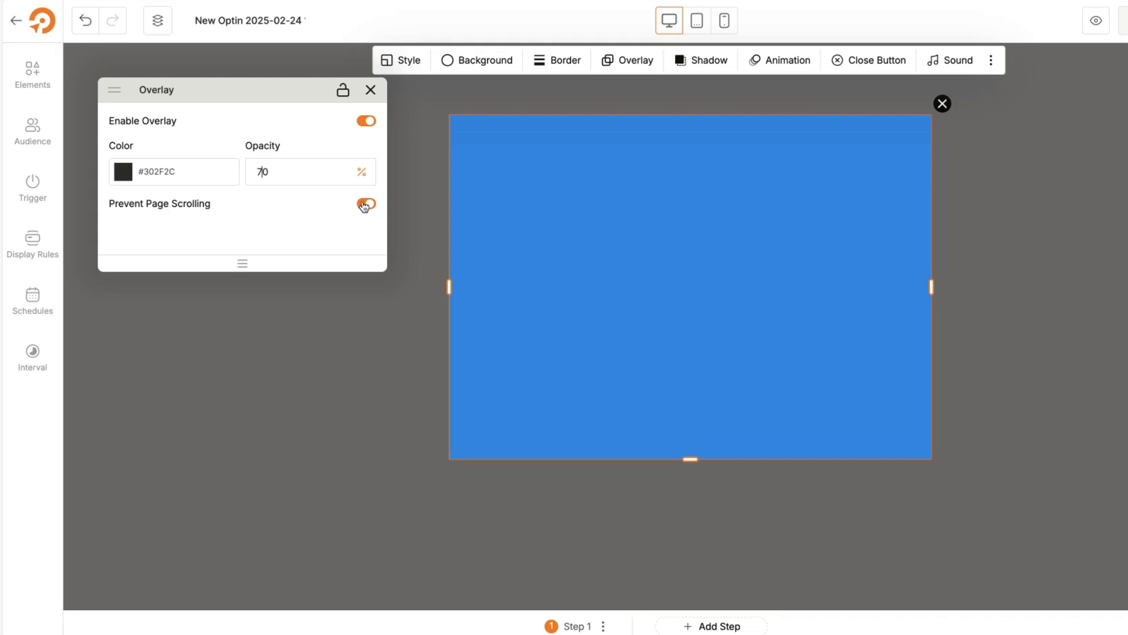
pyautogui.click(370, 91)
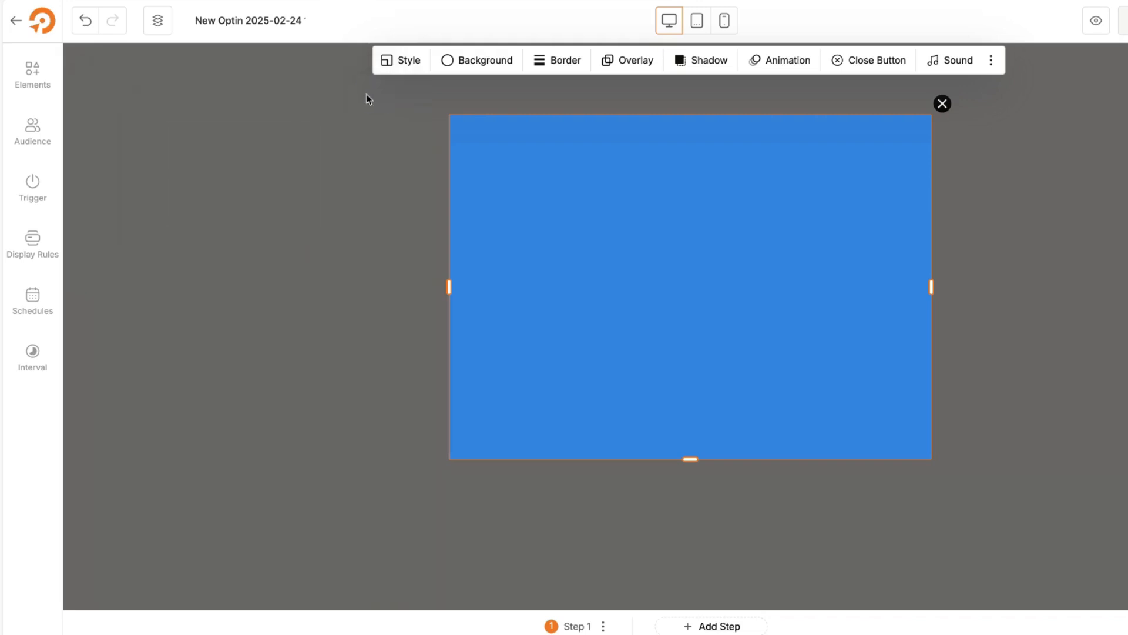
# View the popup's shadow settings and the available entrance animation effects
pyautogui.click(705, 61)
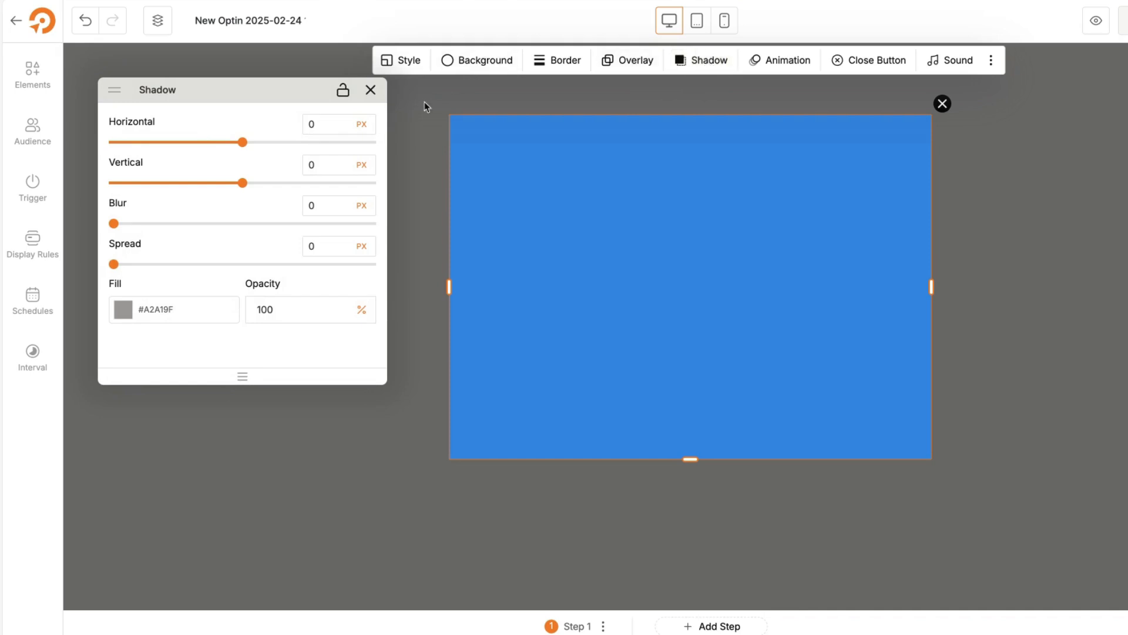
pyautogui.click(371, 91)
pyautogui.click(777, 60)
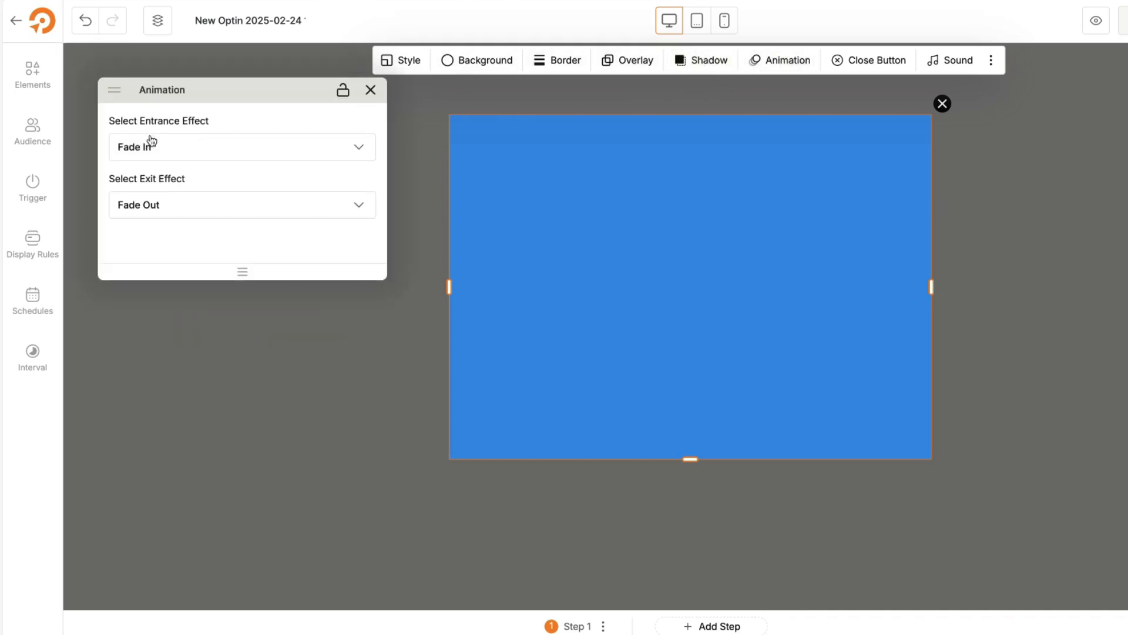
pyautogui.click(251, 151)
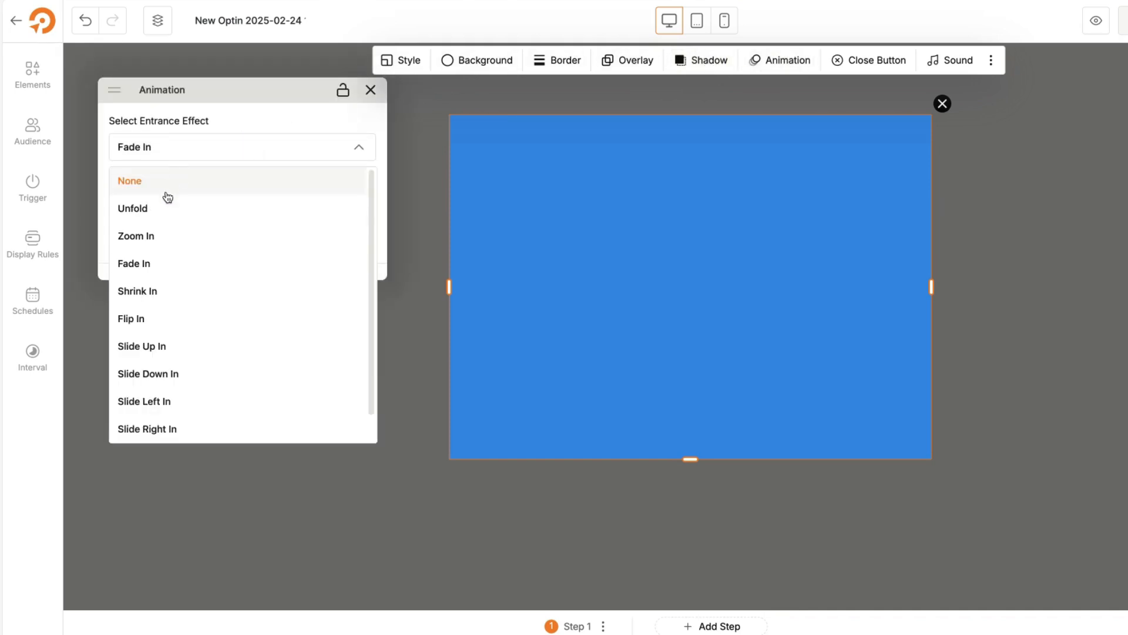
pyautogui.click(371, 90)
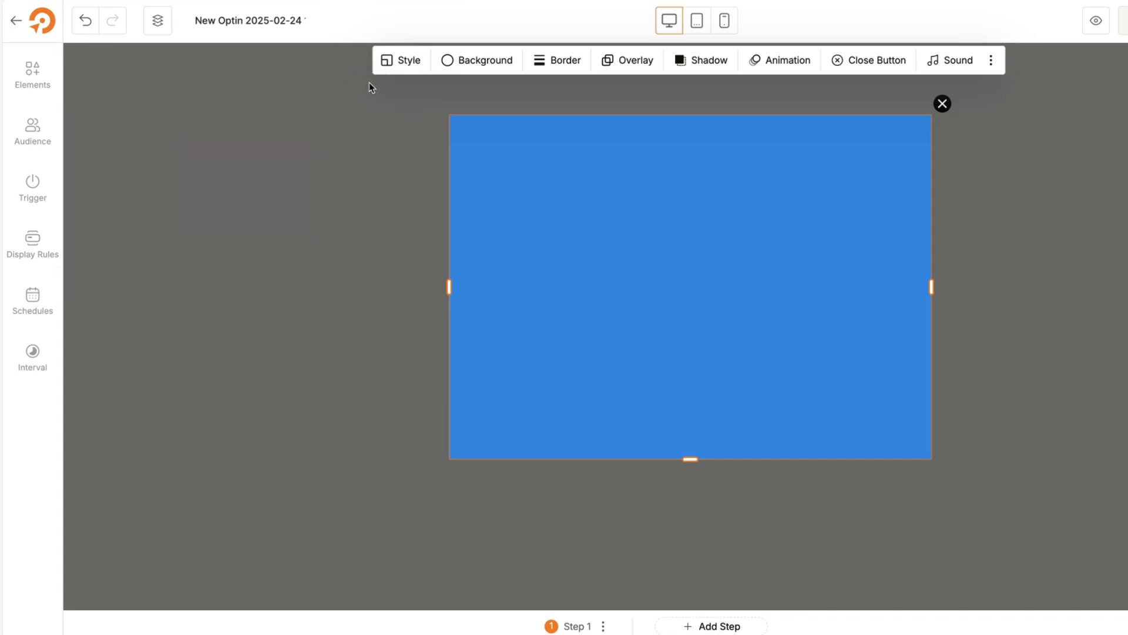
# Change the close button to the outlined circle icon with its border and icon colors both white (#ffffff)
pyautogui.click(867, 66)
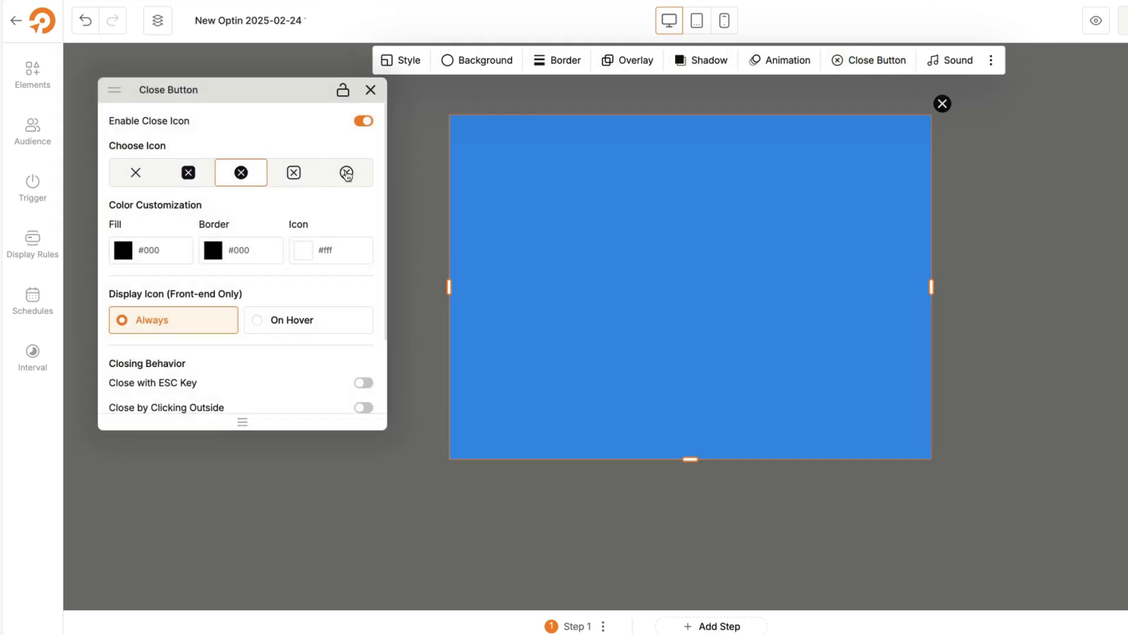
pyautogui.click(347, 174)
pyautogui.click(120, 251)
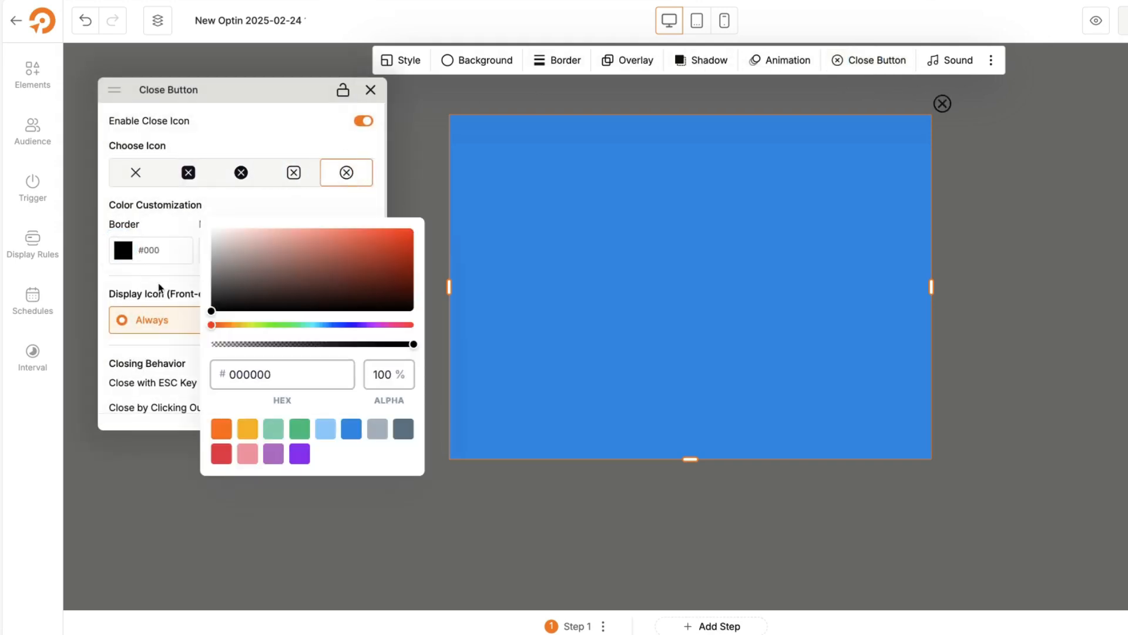
pyautogui.click(213, 230)
pyautogui.click(196, 224)
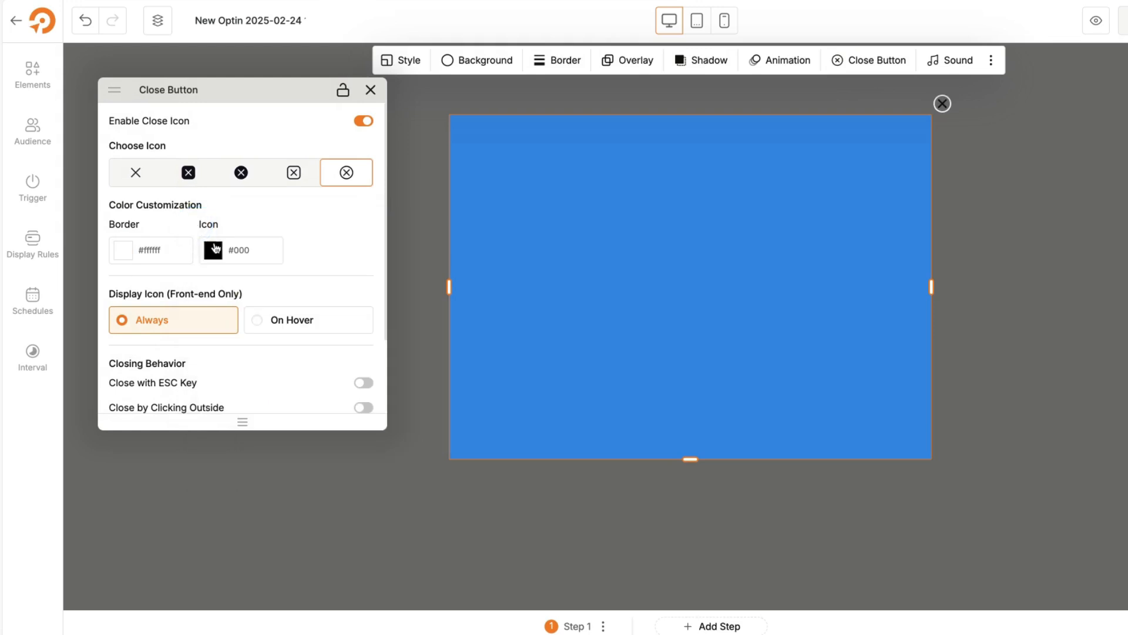
pyautogui.click(214, 250)
pyautogui.moveTo(304, 232); pyautogui.dragTo(269, 221)
pyautogui.click(274, 213)
# Enable closing the popup with the ESC key and by clicking outside, and try auto-close after delay before switching it off again
pyautogui.scroll(-3, 260, 312)
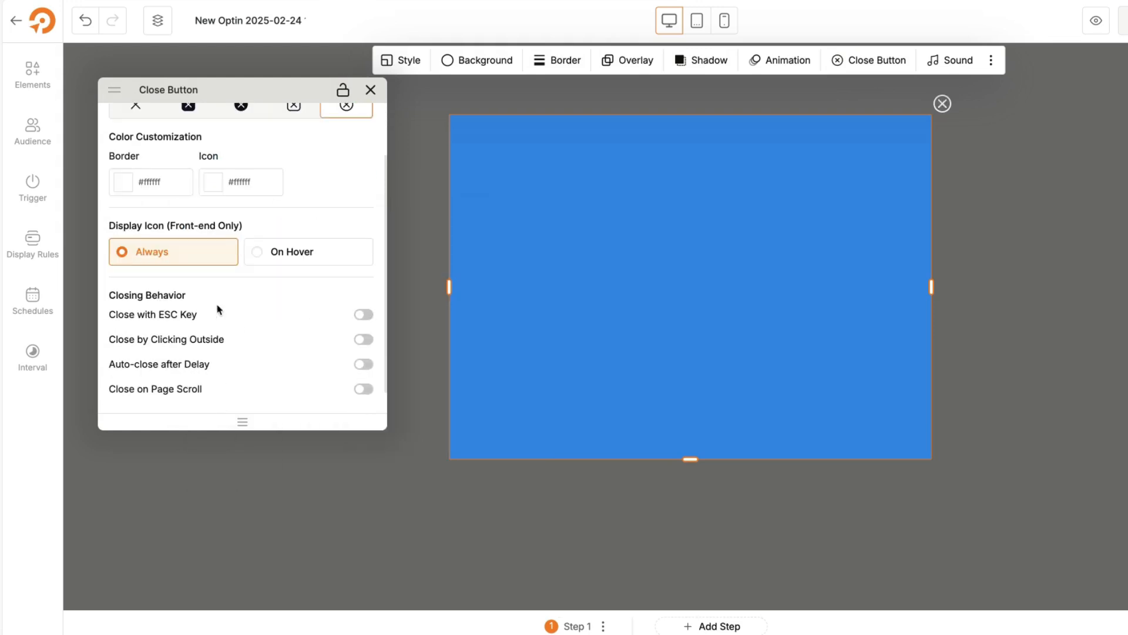
pyautogui.click(363, 315)
pyautogui.click(357, 340)
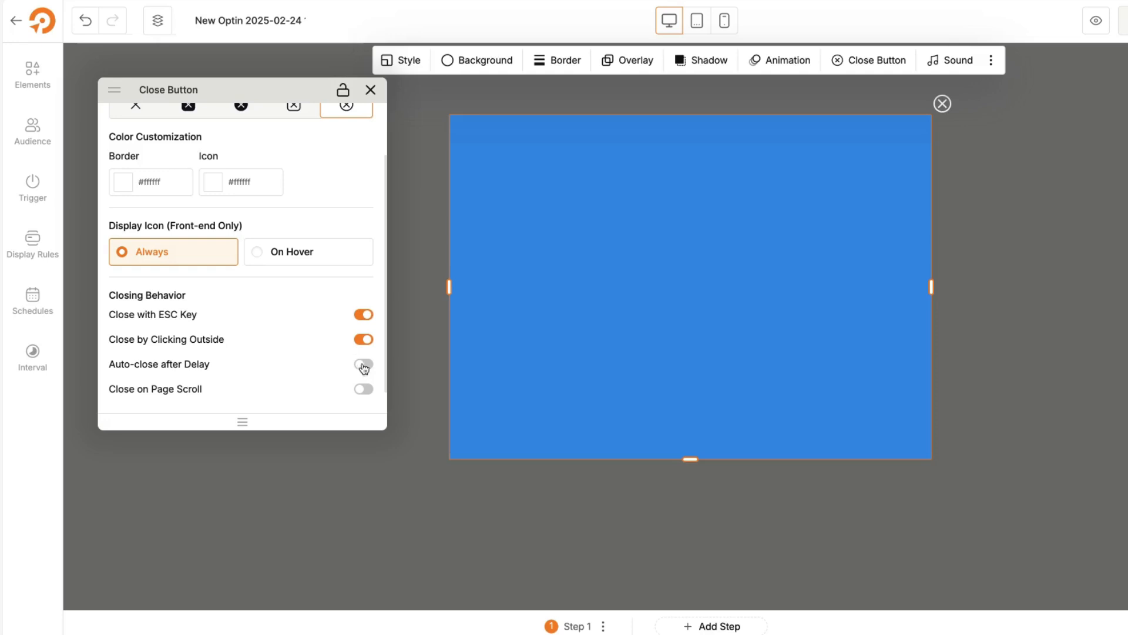
pyautogui.click(364, 365)
pyautogui.scroll(-2, 330, 358)
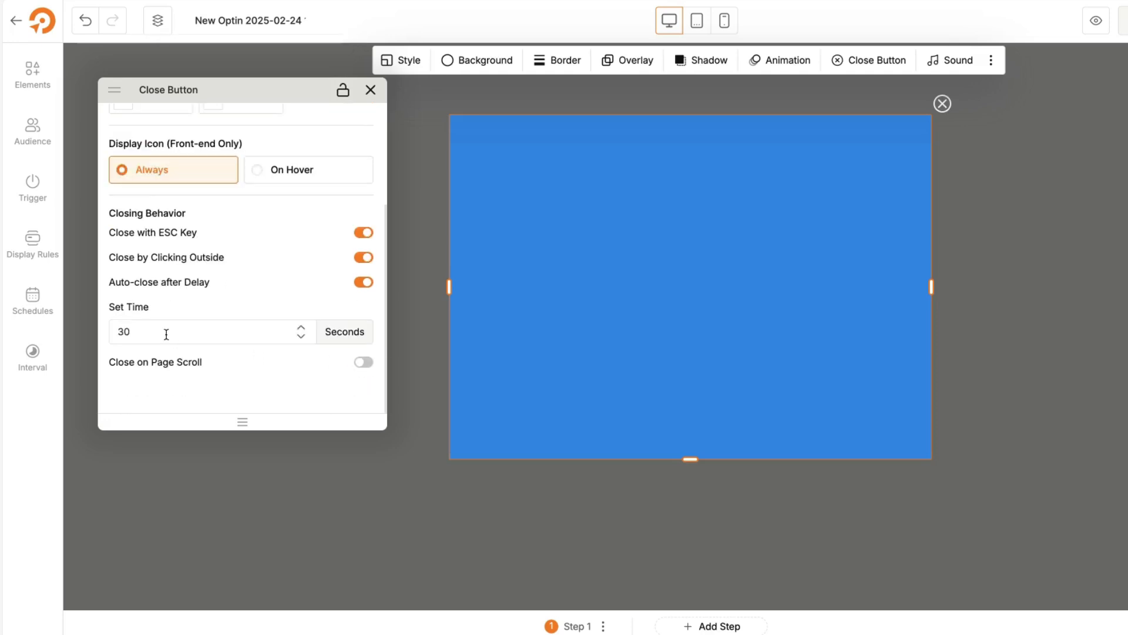
pyautogui.click(367, 281)
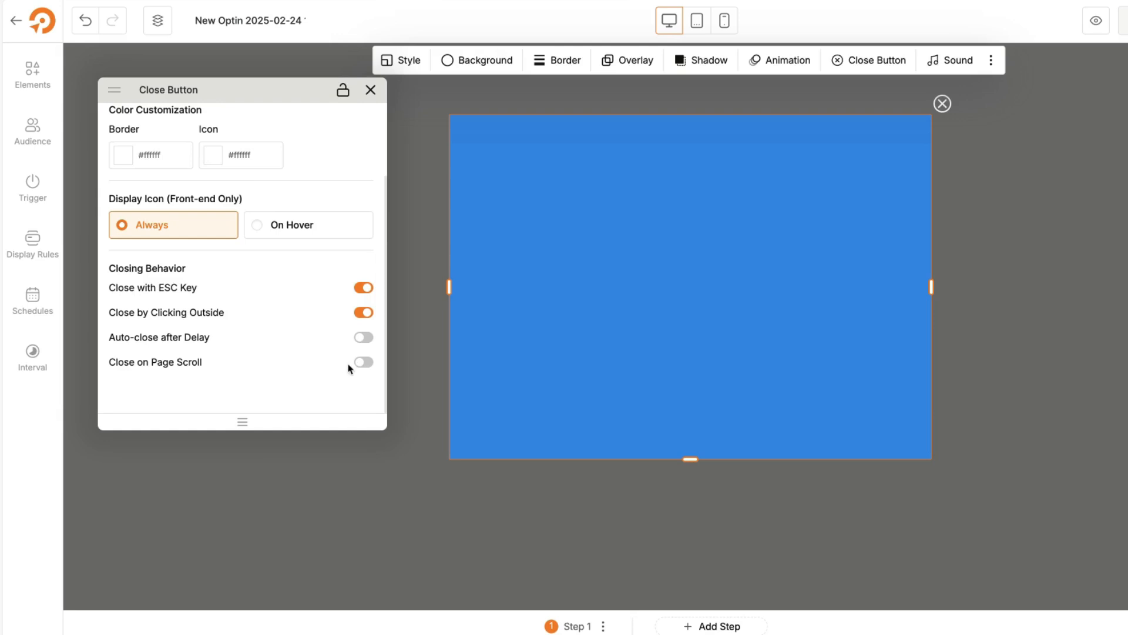
pyautogui.click(371, 90)
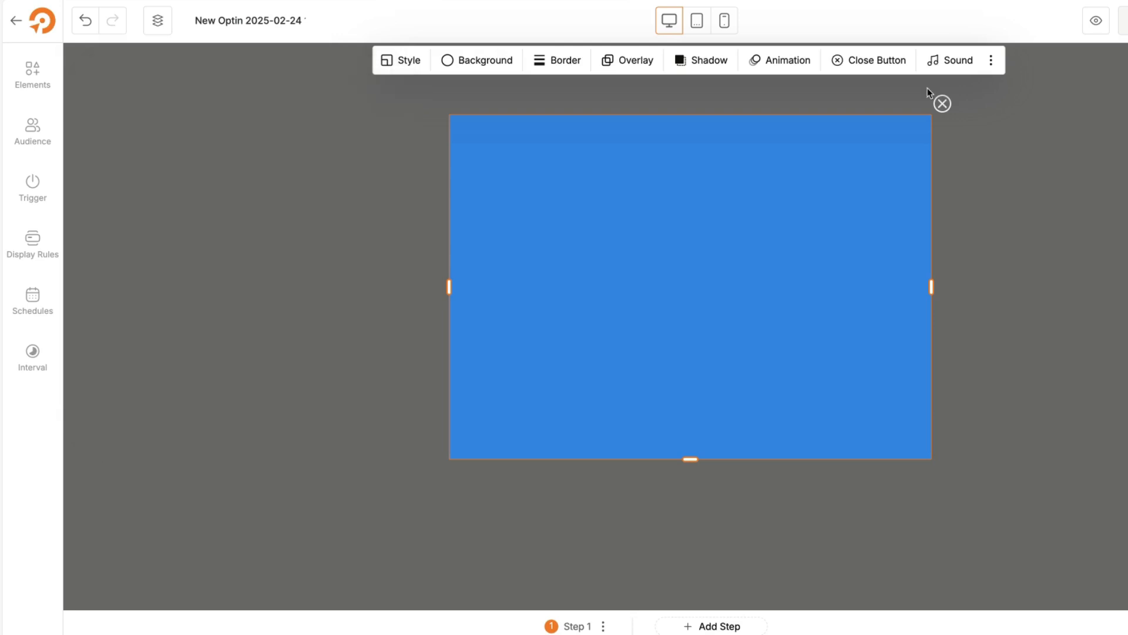
# View the popup's sound settings
pyautogui.click(952, 59)
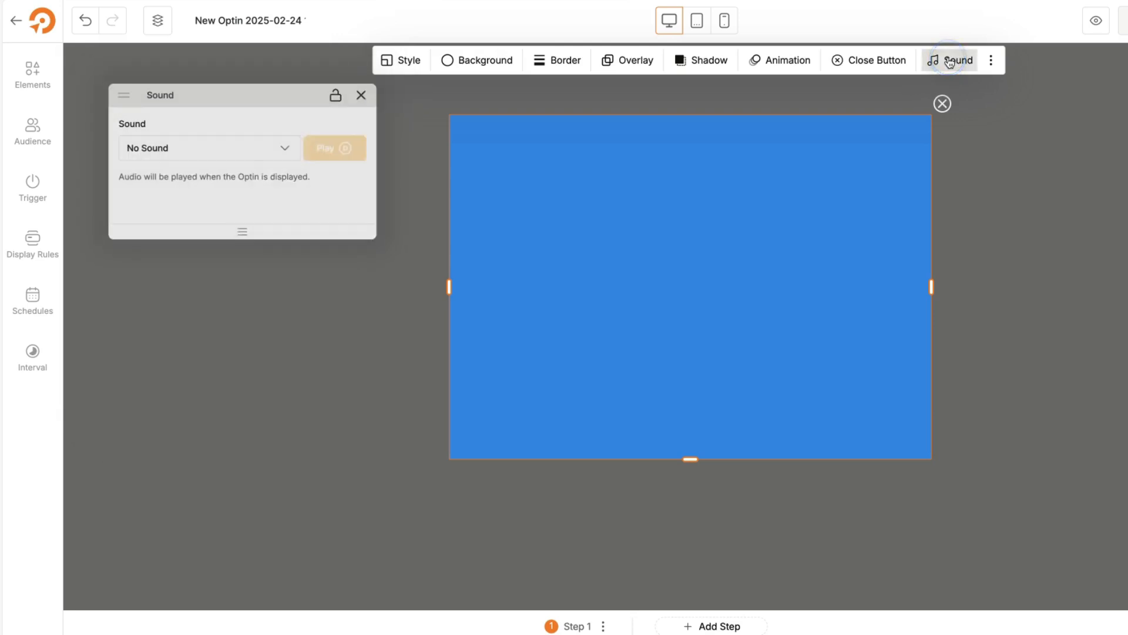
pyautogui.click(370, 89)
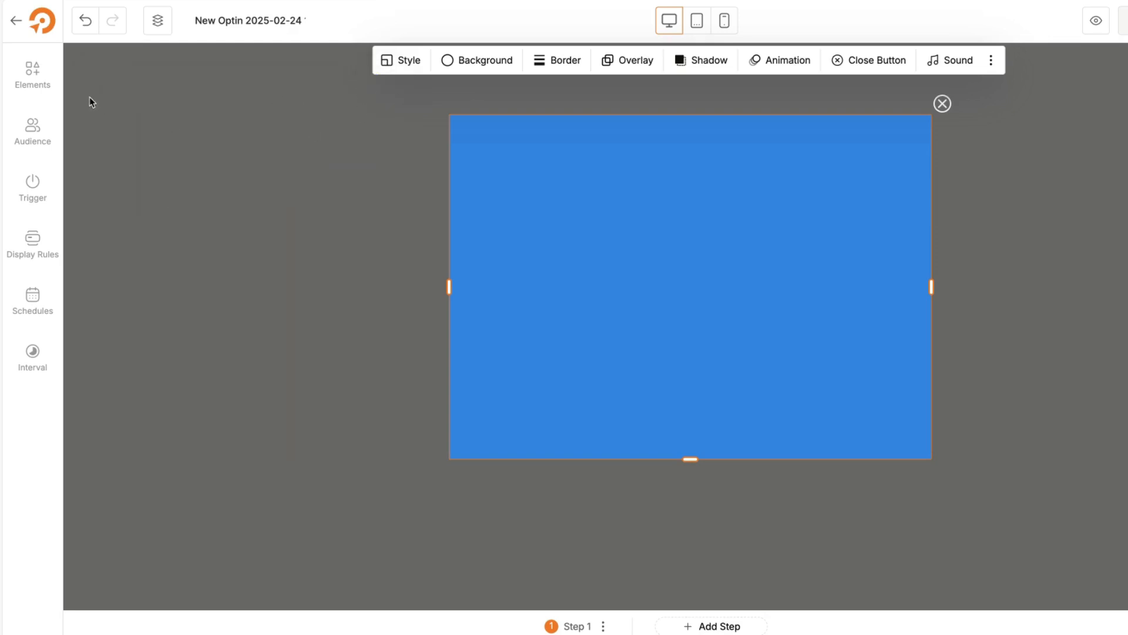
# Add an image element in the popup's right half, using the forest lake picture from the media library
pyautogui.click(33, 76)
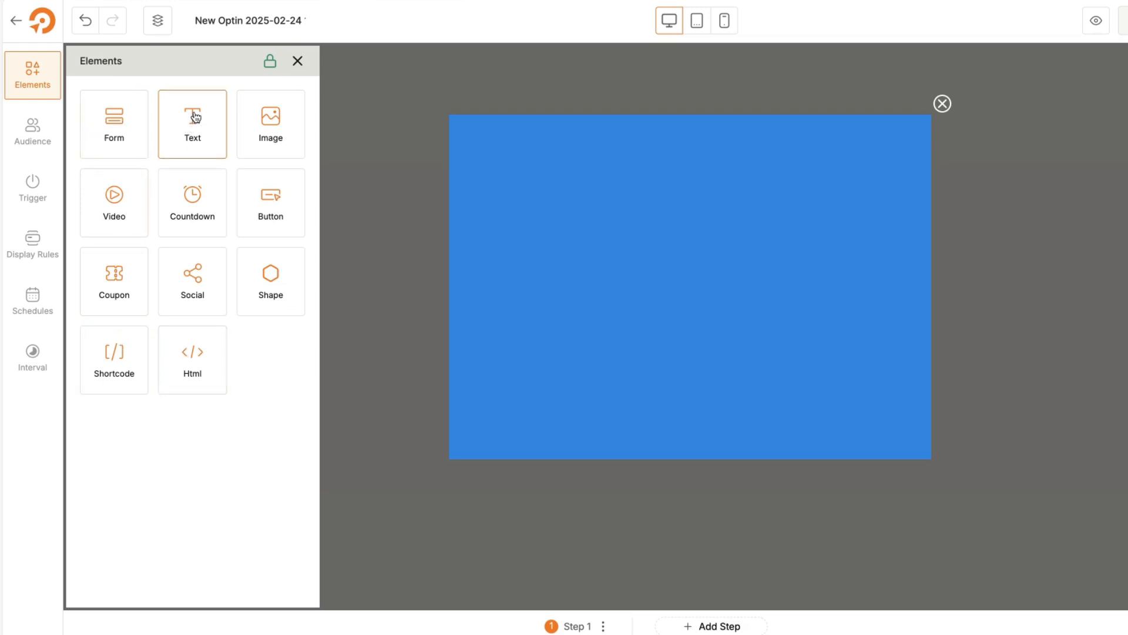
pyautogui.click(279, 118)
pyautogui.moveTo(517, 164); pyautogui.dragTo(826, 218)
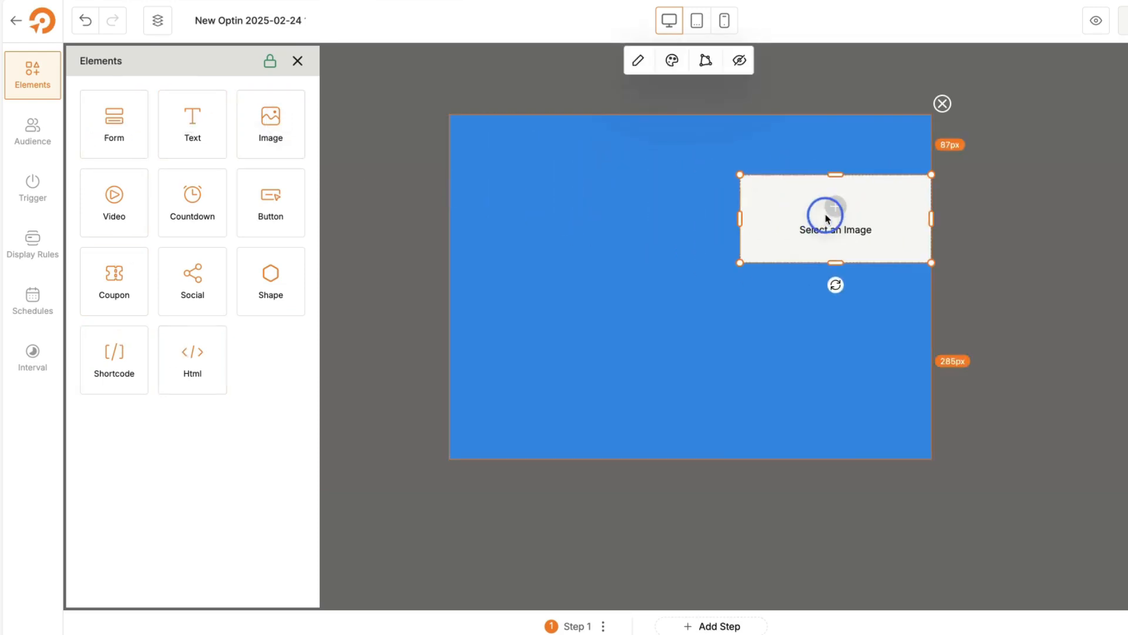
pyautogui.click(826, 219)
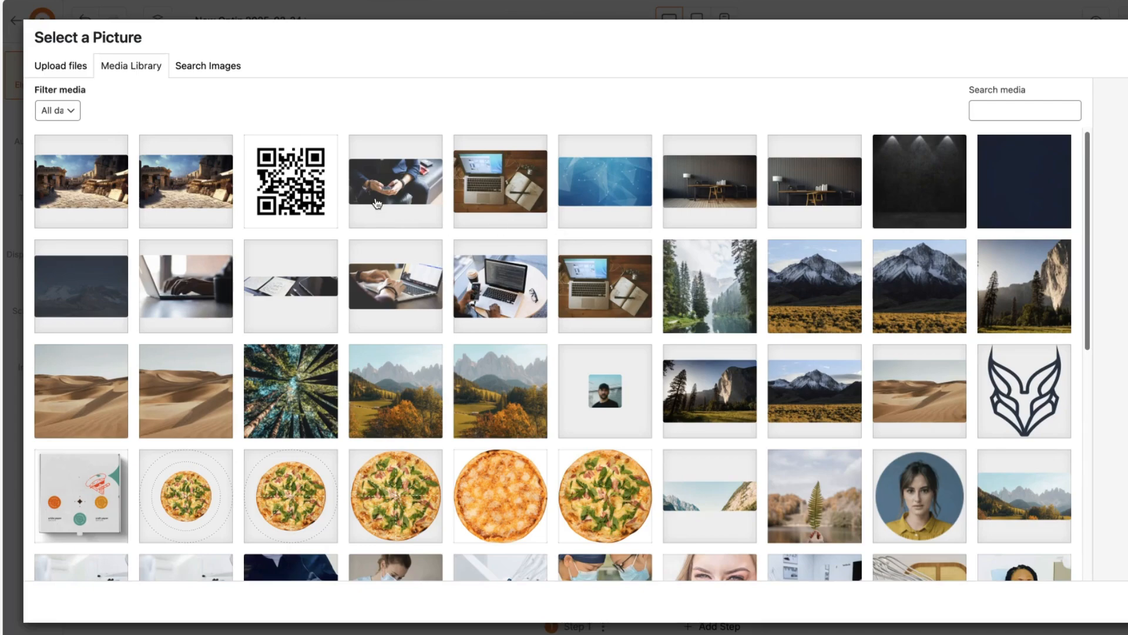
pyautogui.click(710, 286)
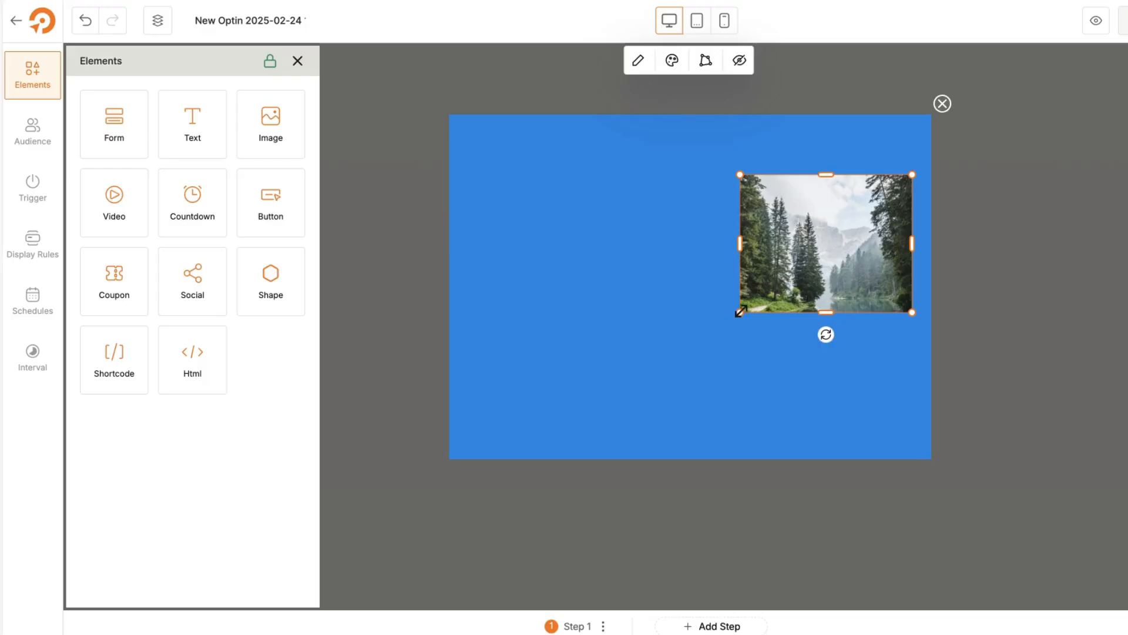
# Resize the forest lake image to about 308 × 500 px, filling the popup's height, and align it with the popup's right edge
pyautogui.moveTo(738, 313); pyautogui.dragTo(716, 362)
pyautogui.moveTo(806, 173); pyautogui.dragTo(806, 115)
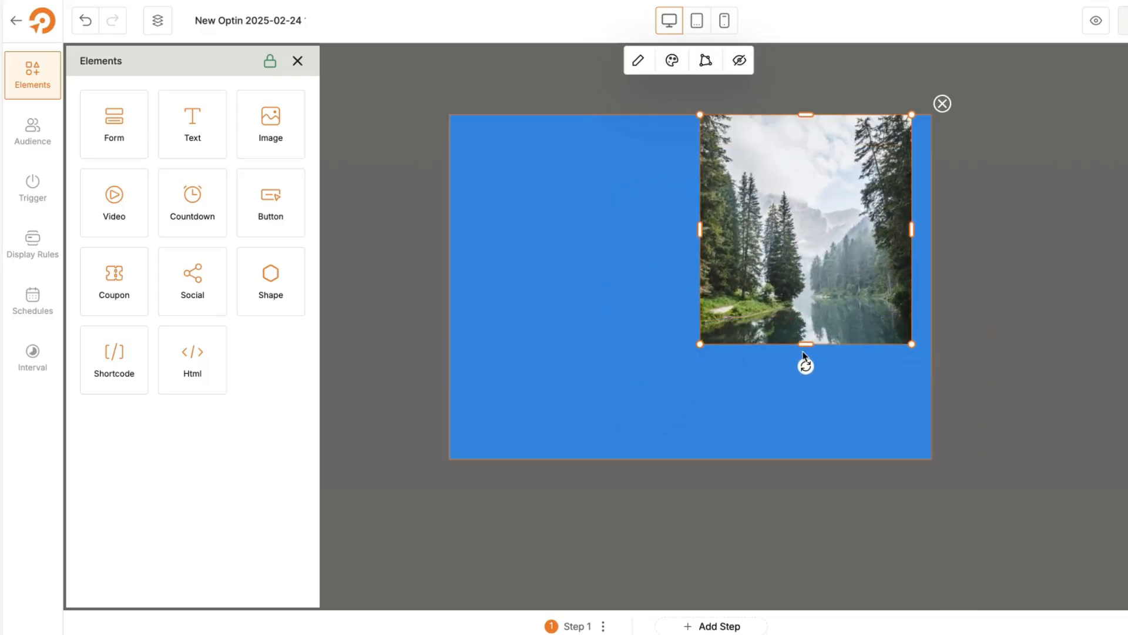
pyautogui.moveTo(807, 344); pyautogui.dragTo(794, 458)
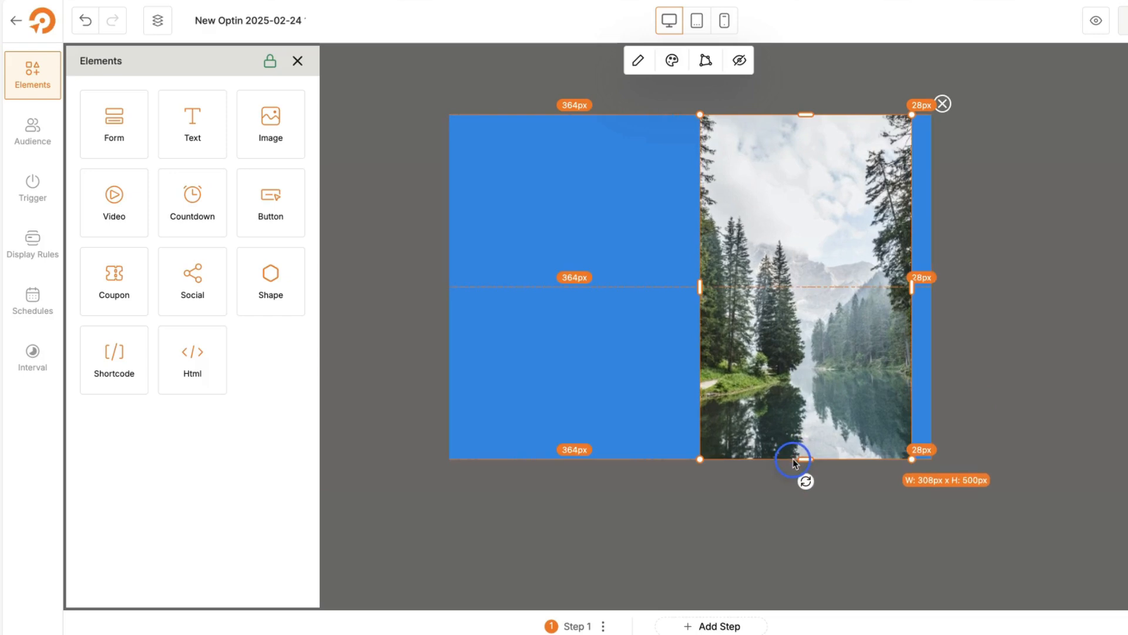
pyautogui.moveTo(813, 335); pyautogui.dragTo(835, 339)
pyautogui.click(371, 124)
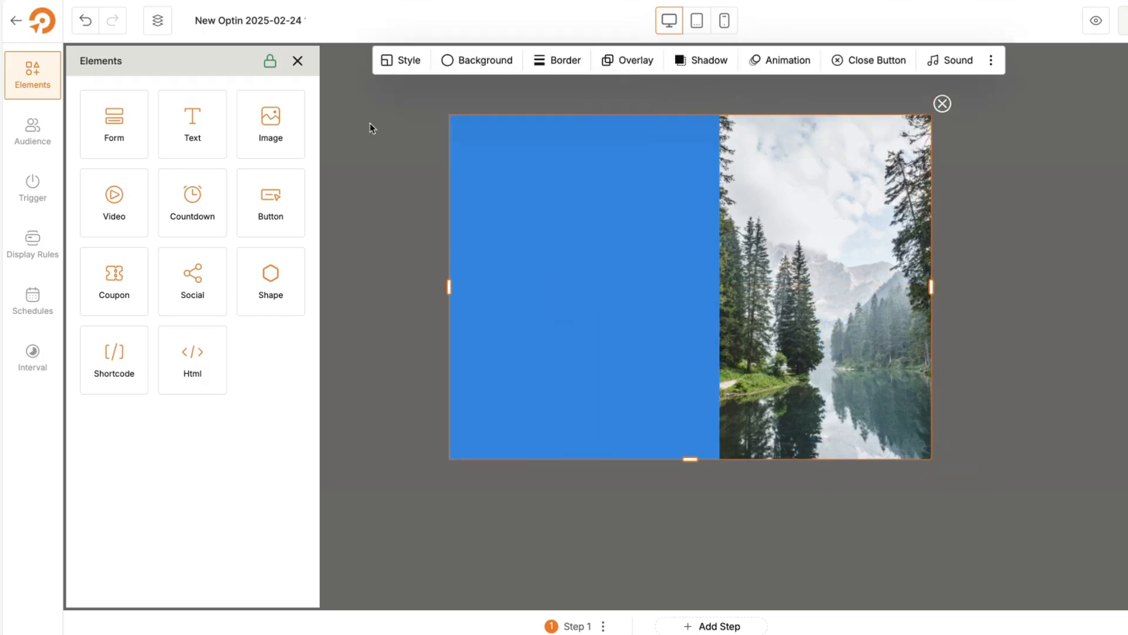
# Add a text element reading "Join us Now" over the upper part of the blue area and select its text
pyautogui.click(193, 127)
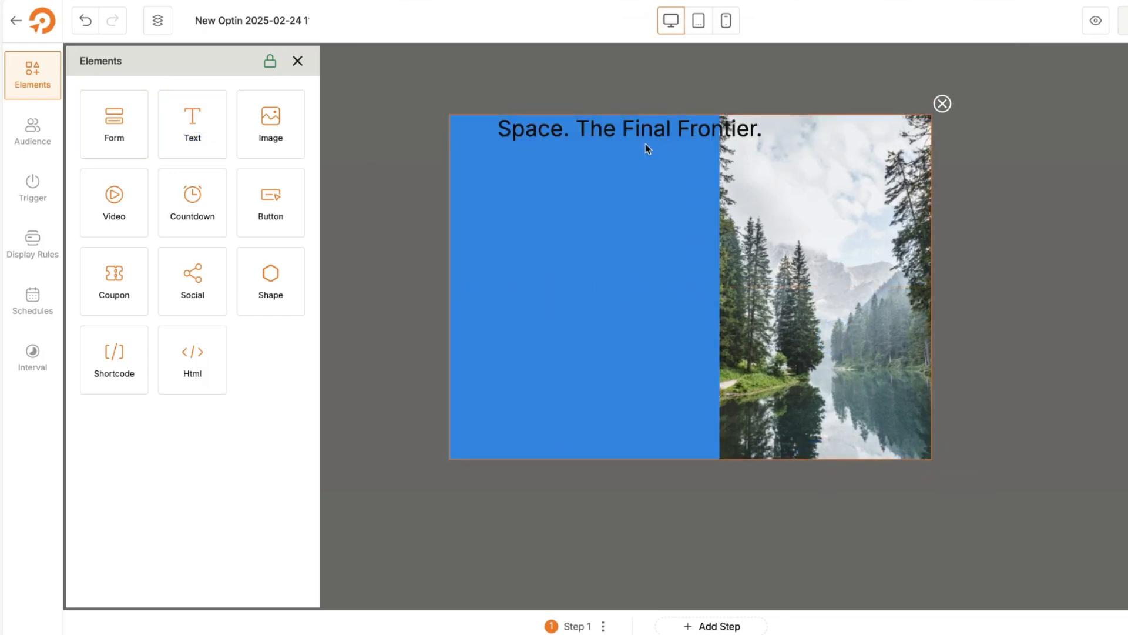
pyautogui.moveTo(645, 143); pyautogui.dragTo(599, 200)
pyautogui.write('Join us Now')
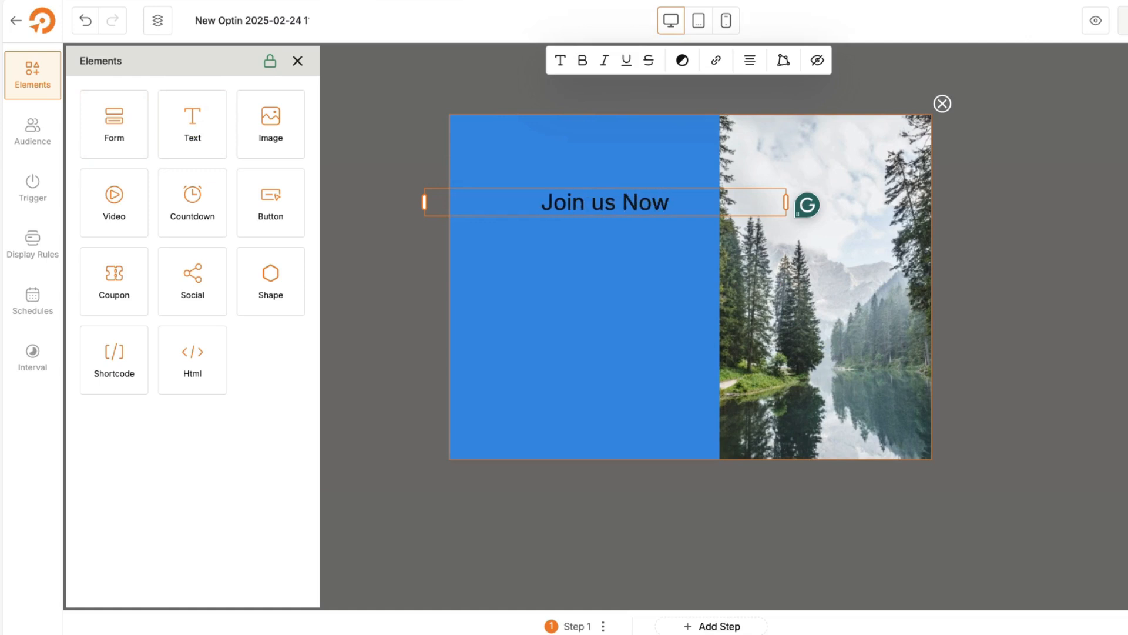
pyautogui.tripleClick(590, 195)
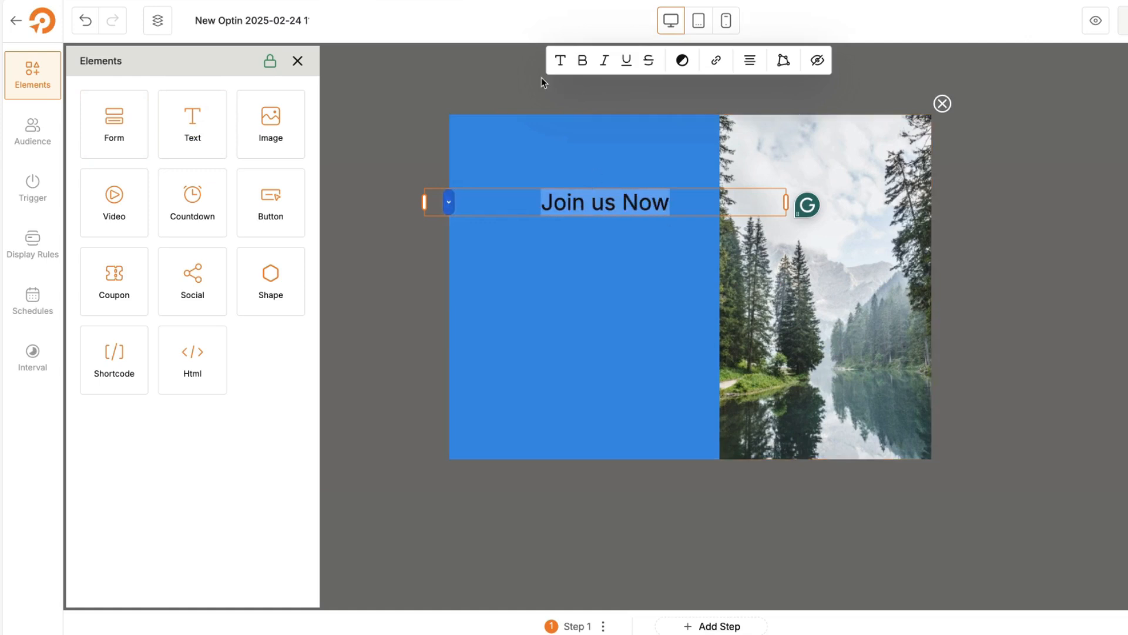
# Set the "Join us Now" text to the Montserrat font, 40 px in size with a weight of 600
pyautogui.click(560, 61)
pyautogui.click(136, 118)
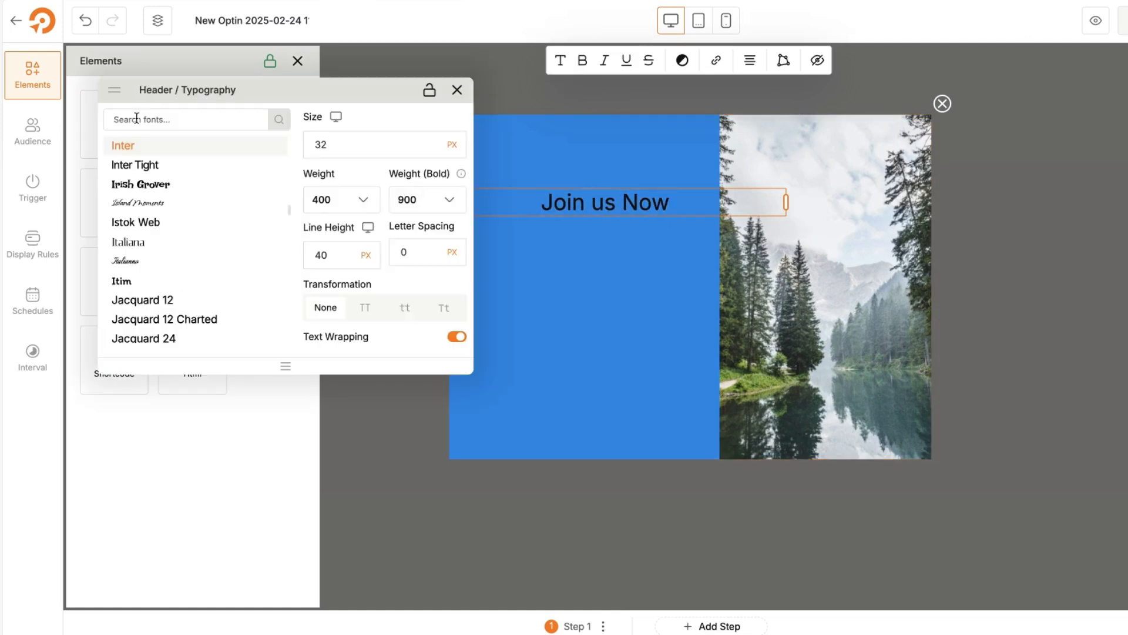
pyautogui.write('monts')
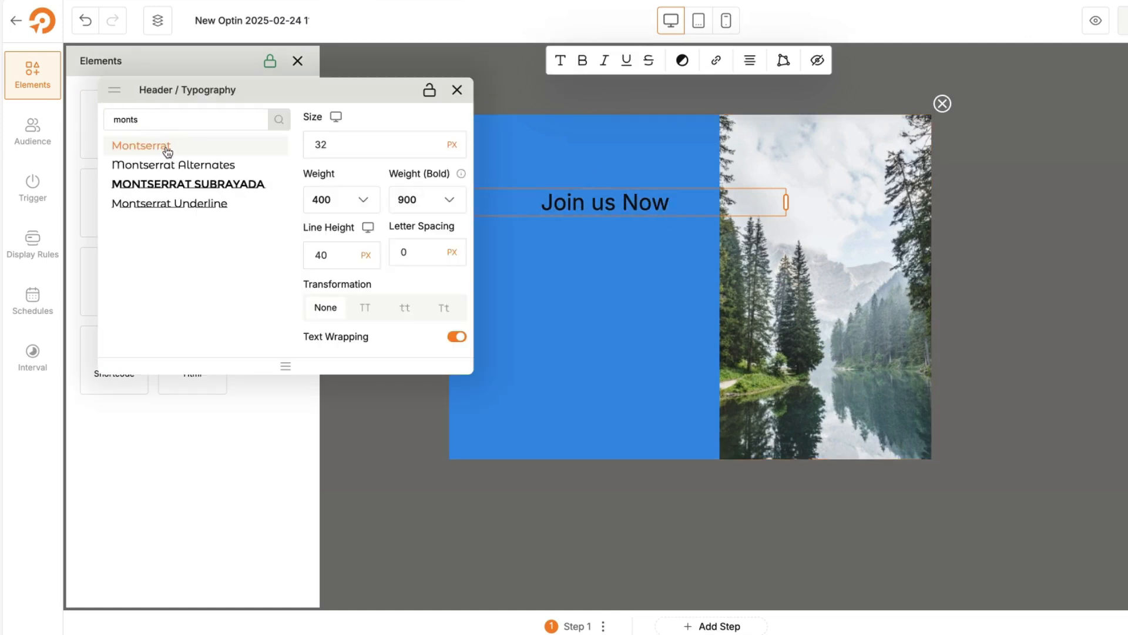
pyautogui.click(167, 150)
pyautogui.moveTo(342, 147); pyautogui.dragTo(284, 138)
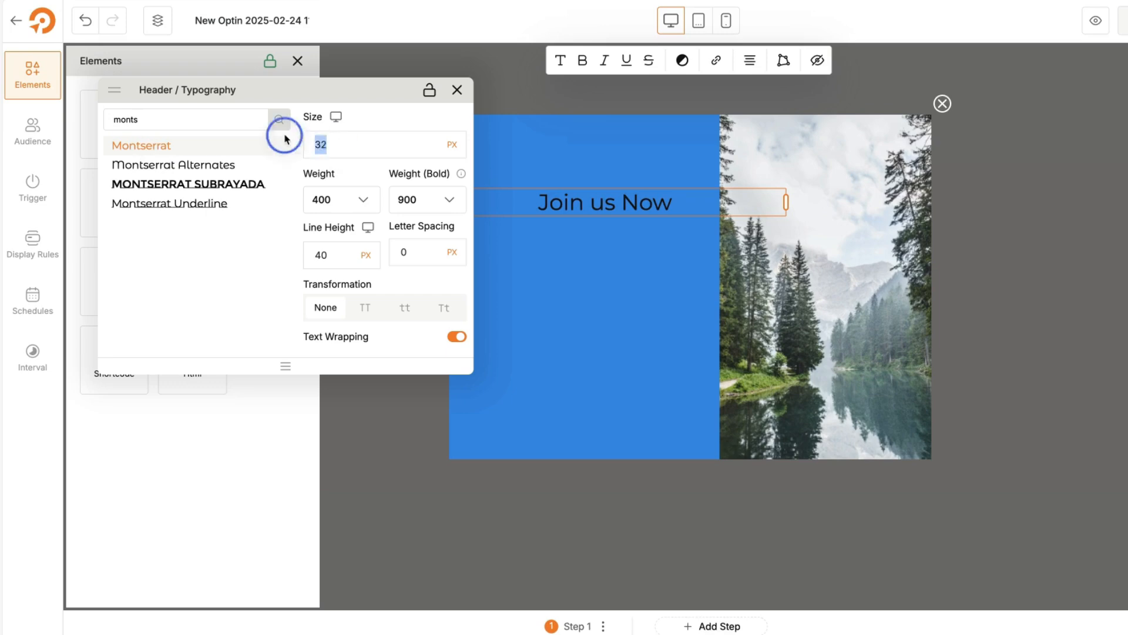
pyautogui.write('40')
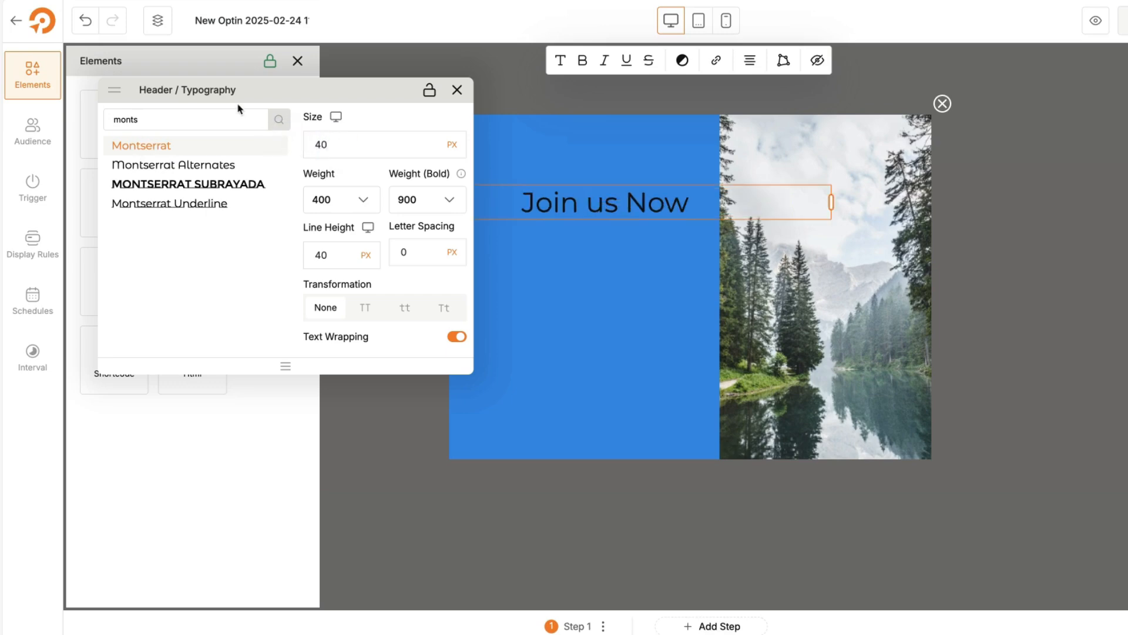
pyautogui.click(352, 198)
pyautogui.click(338, 241)
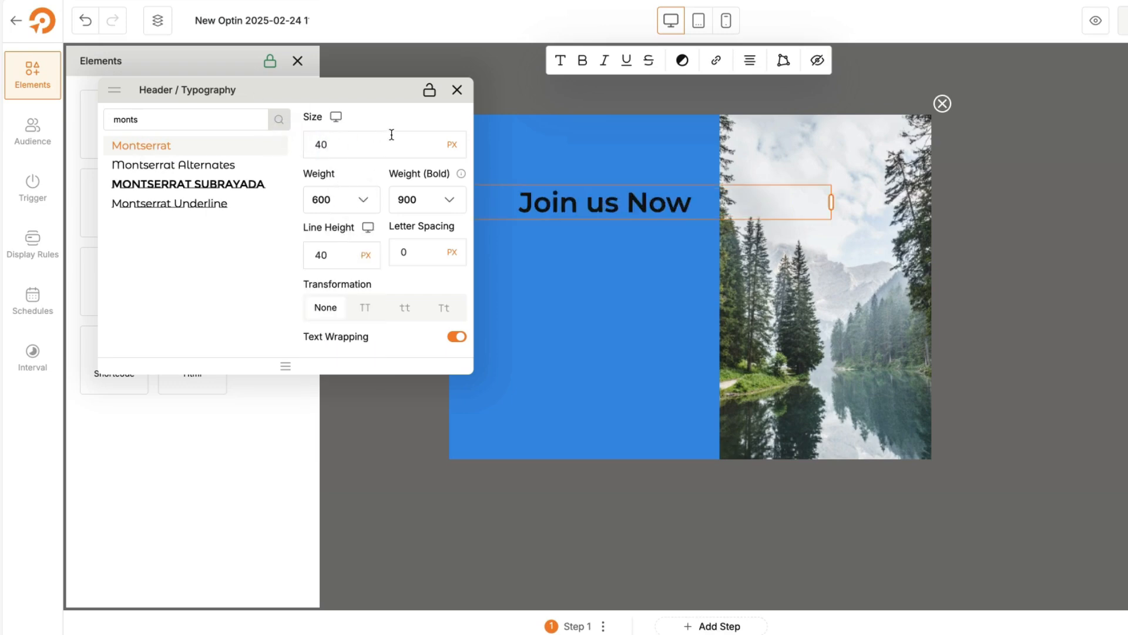
# Color the "Join us Now" text white and give it a solid amber background, fcb900
pyautogui.click(683, 60)
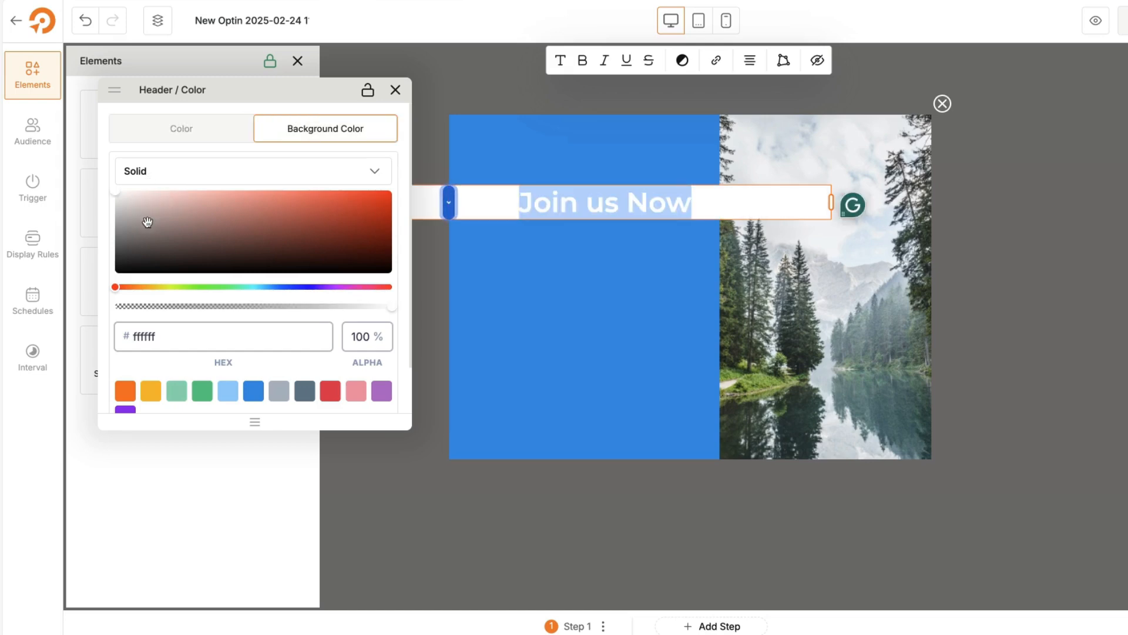
pyautogui.click(151, 390)
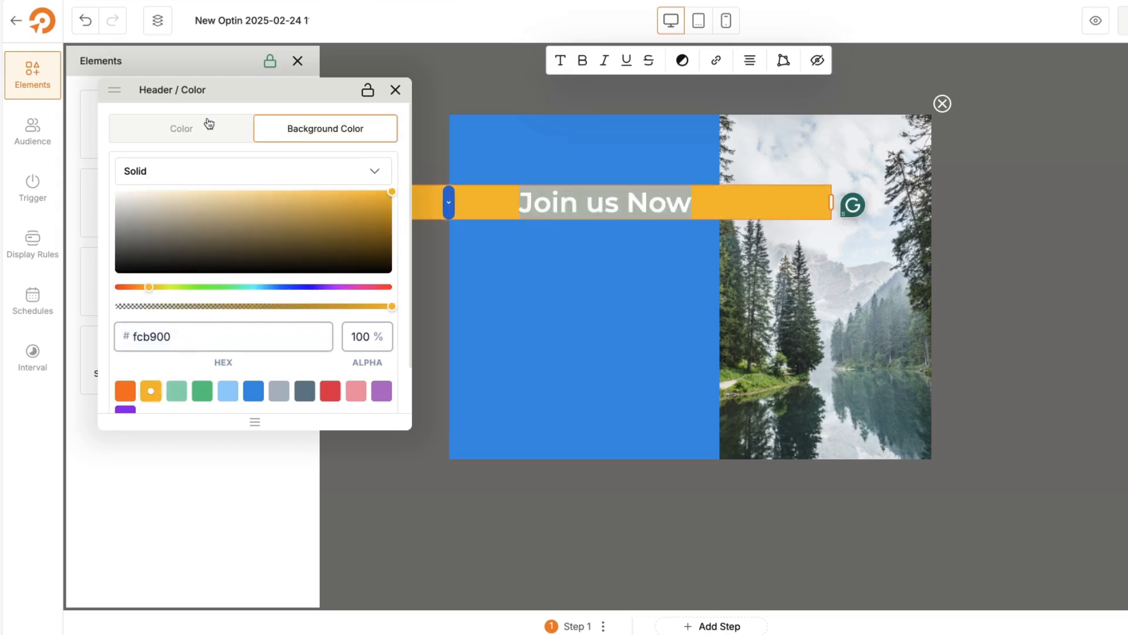
pyautogui.click(396, 90)
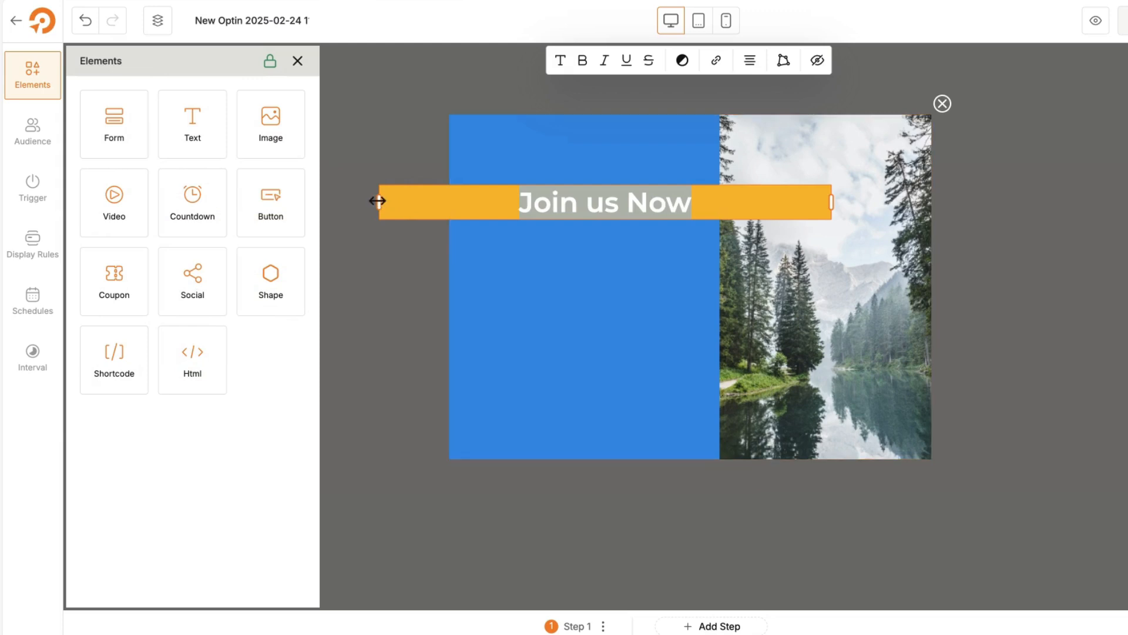
# Resize the "Join us Now" banner to about 388 × 50 px, spanning the blue area's width, and move it slightly higher
pyautogui.moveTo(378, 199); pyautogui.dragTo(450, 203)
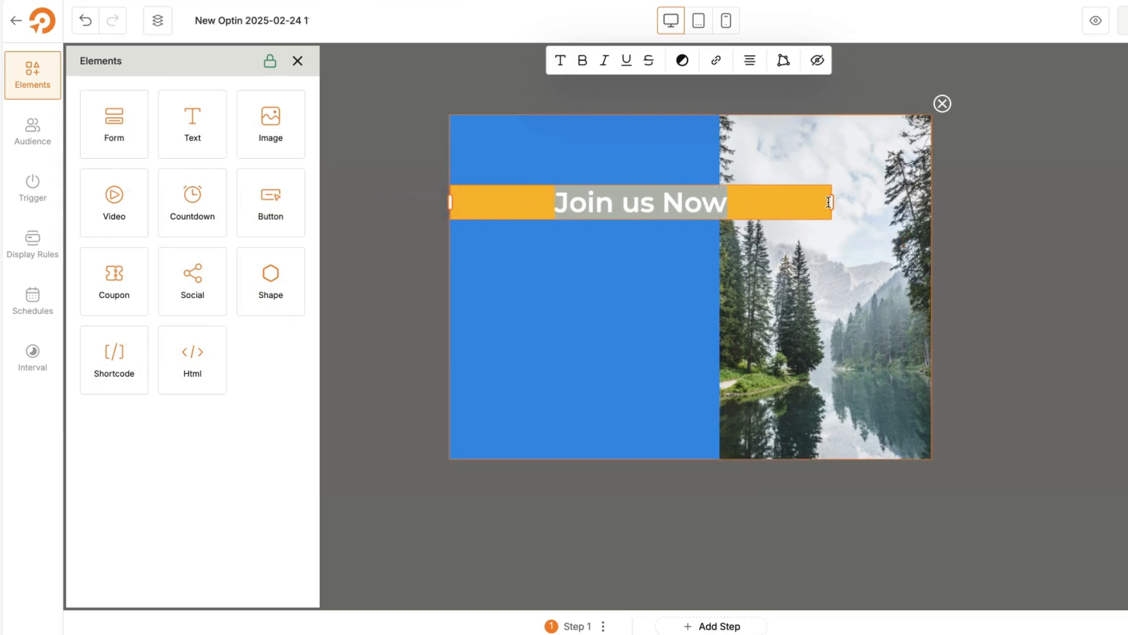
pyautogui.moveTo(831, 202); pyautogui.dragTo(719, 202)
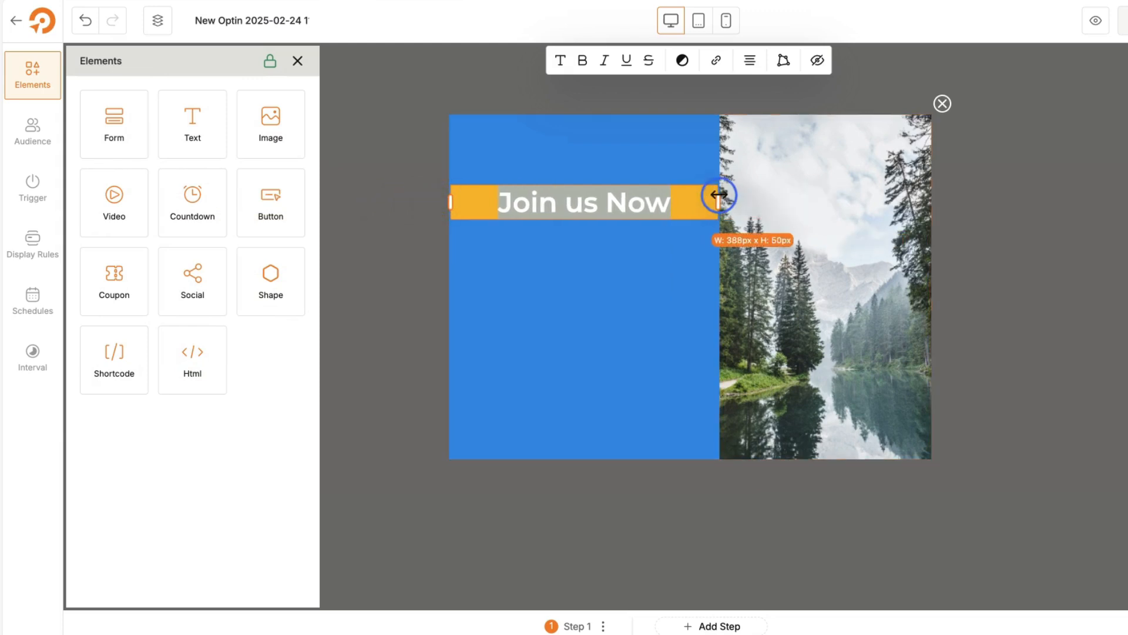
pyautogui.click(499, 240)
pyautogui.moveTo(483, 216); pyautogui.dragTo(482, 184)
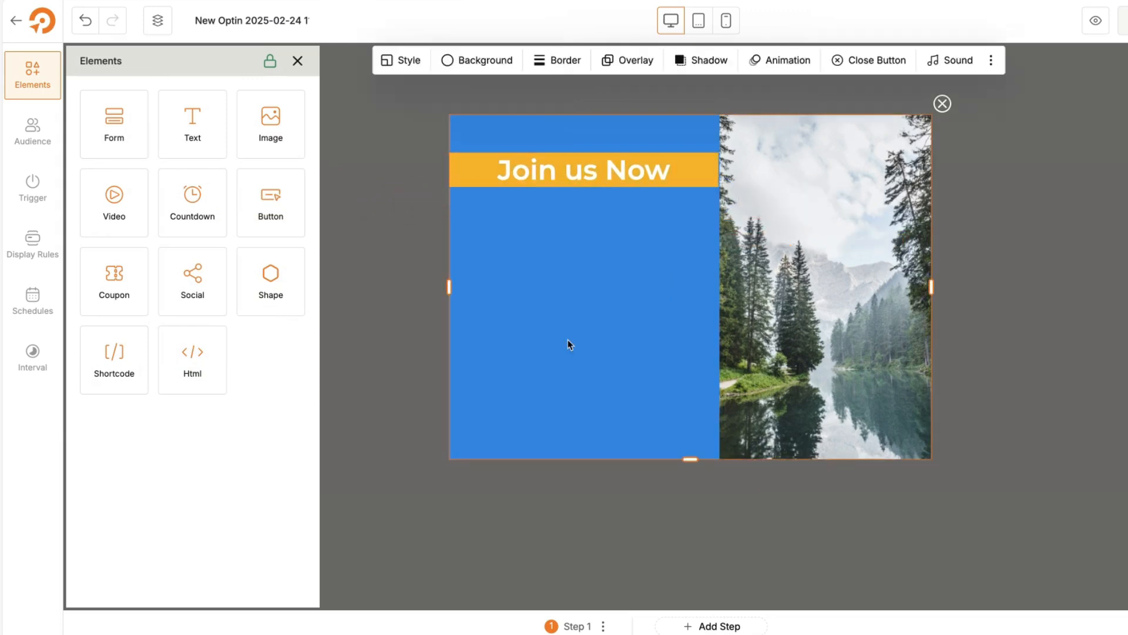
# Add a second text element below the heading banner and set its font size to 20 px and weight to 500
pyautogui.click(192, 124)
pyautogui.moveTo(612, 114); pyautogui.dragTo(607, 261)
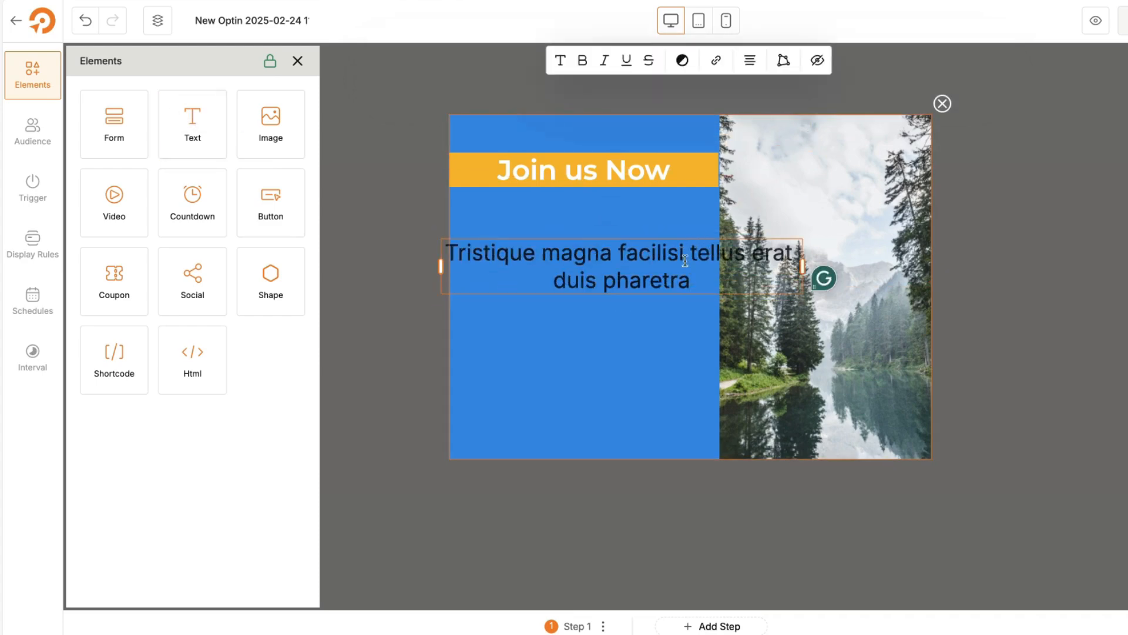
pyautogui.hotkey('ctrl', 'a')
pyautogui.click(560, 60)
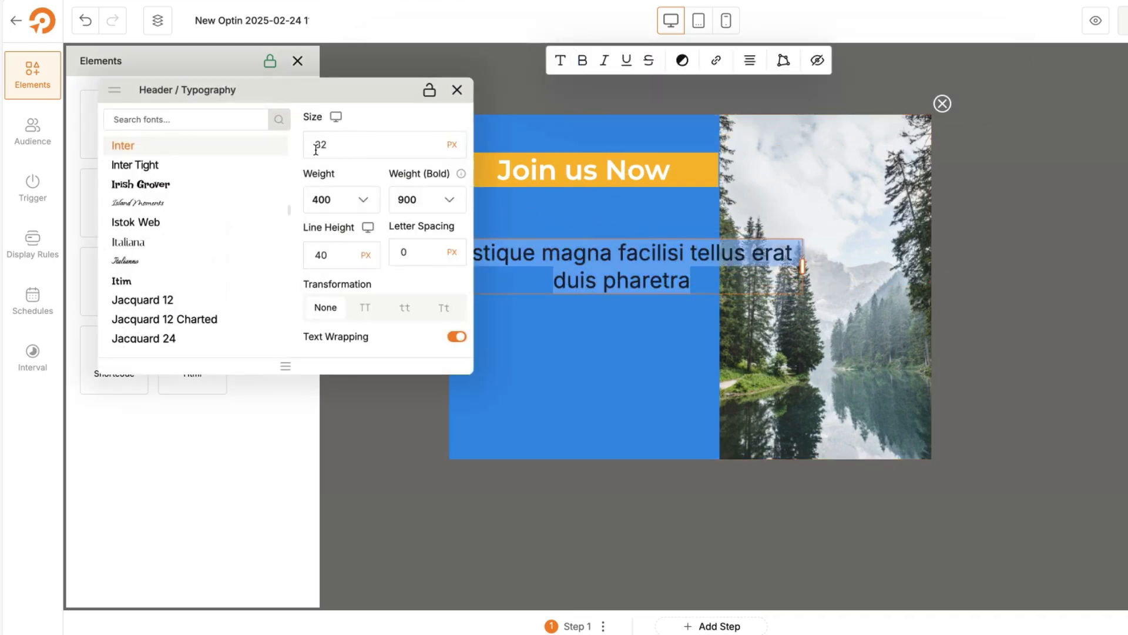
pyautogui.click(269, 131)
pyautogui.write('20')
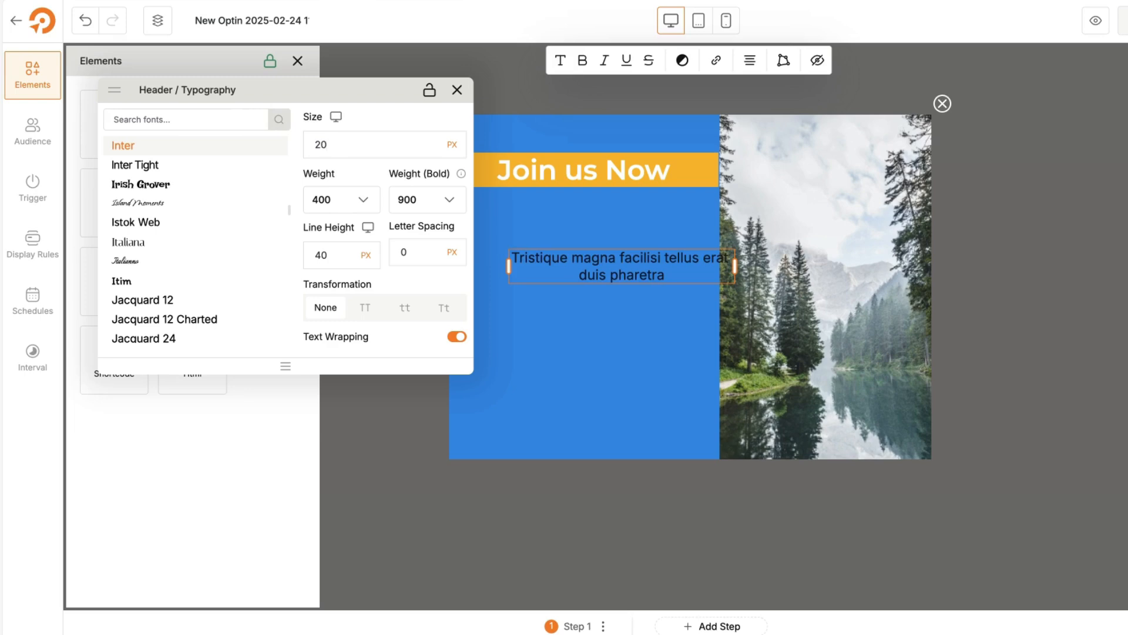
pyautogui.click(341, 199)
pyautogui.click(327, 341)
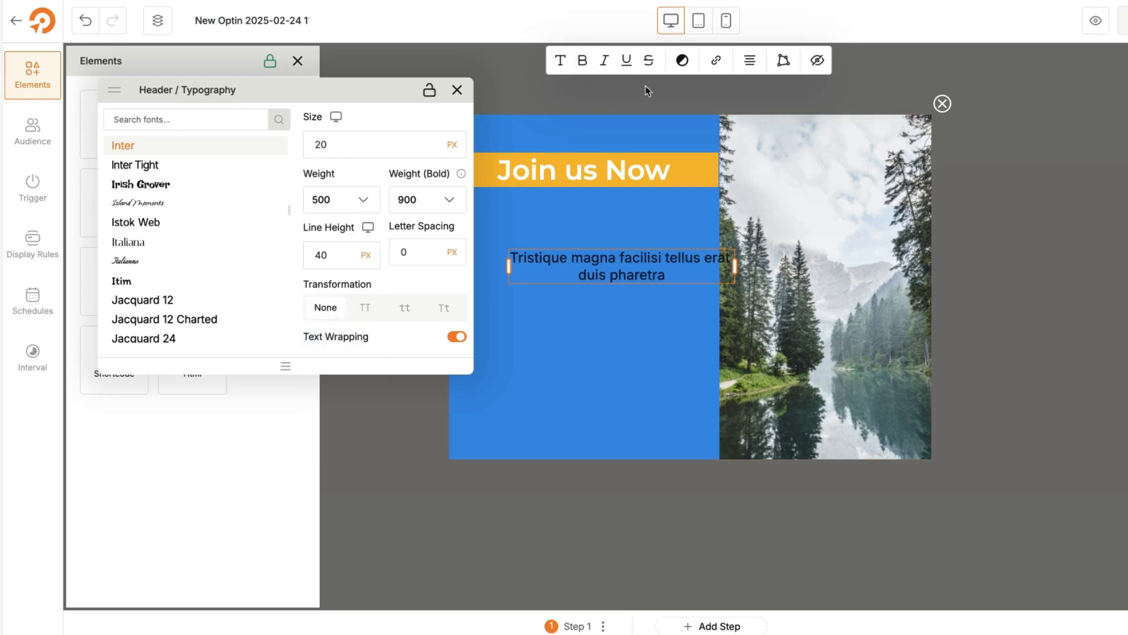
# Color the placeholder paragraph ffffff and center it horizontally within the blue area
pyautogui.click(683, 60)
pyautogui.write('ffffff')
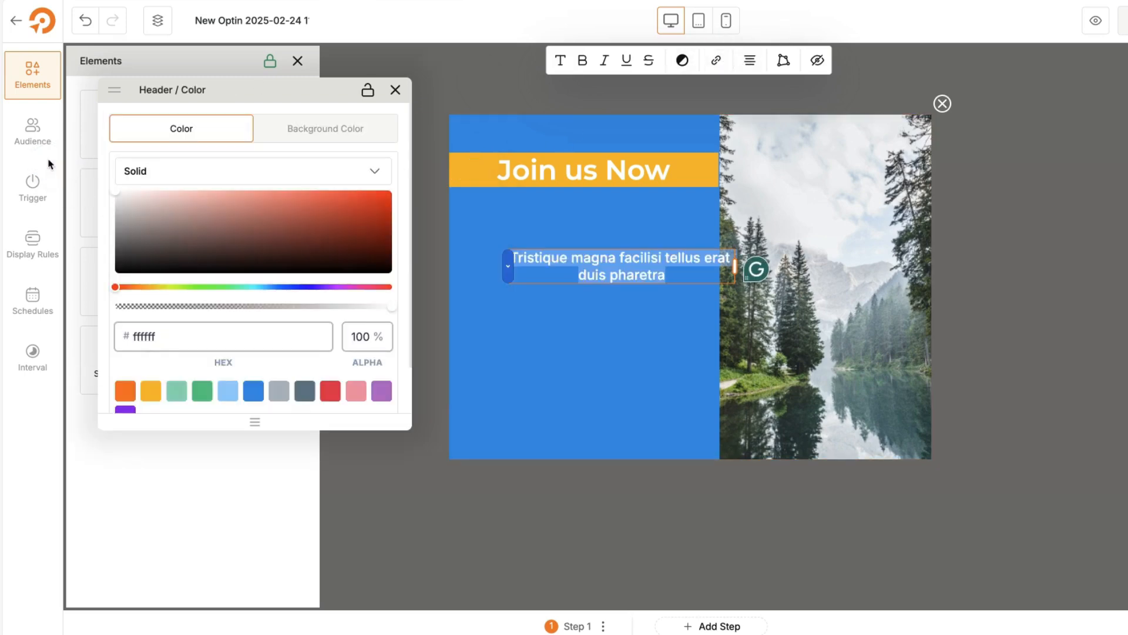
pyautogui.click(574, 370)
pyautogui.moveTo(620, 276); pyautogui.dragTo(587, 268)
# Add a form element beneath the placeholder paragraph and show the field types that can be added to it
pyautogui.click(113, 123)
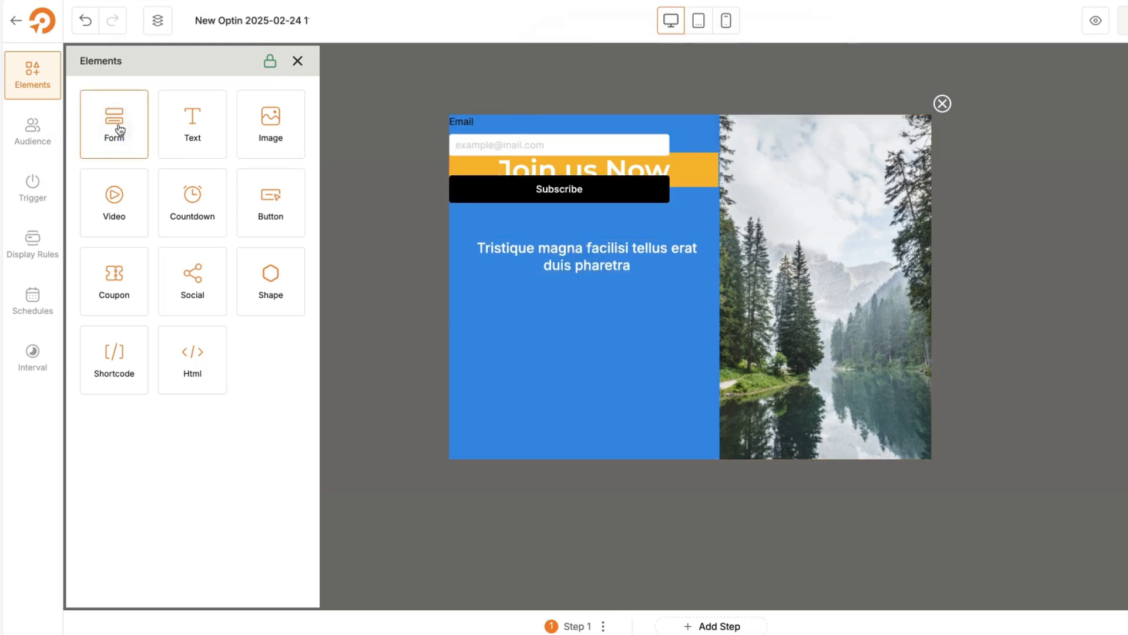
pyautogui.moveTo(573, 137); pyautogui.dragTo(609, 311)
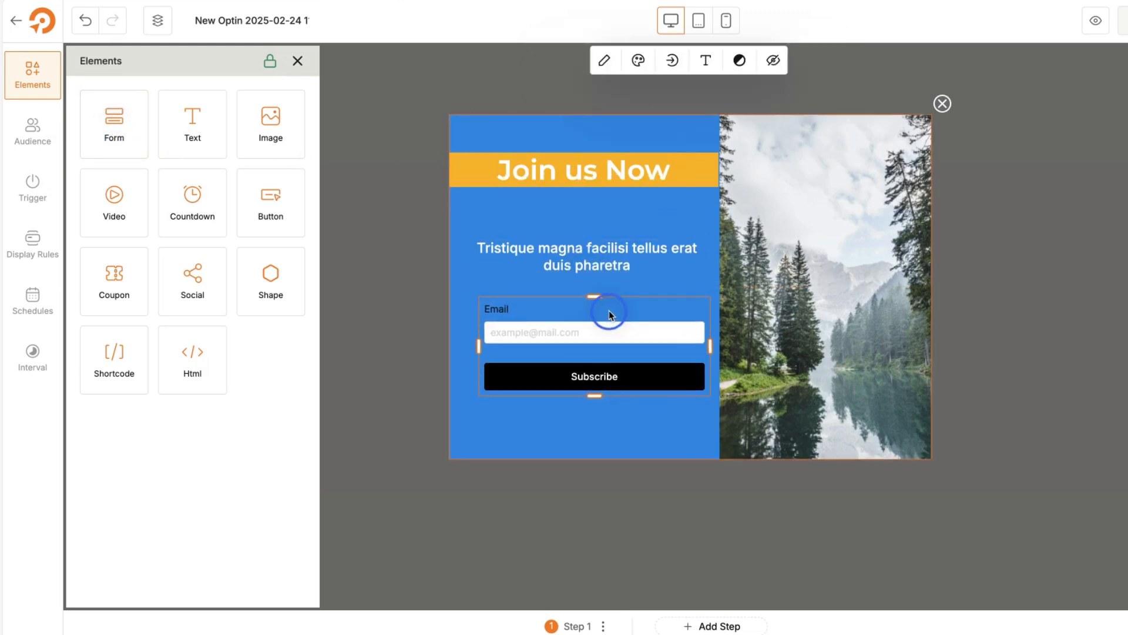
pyautogui.click(606, 60)
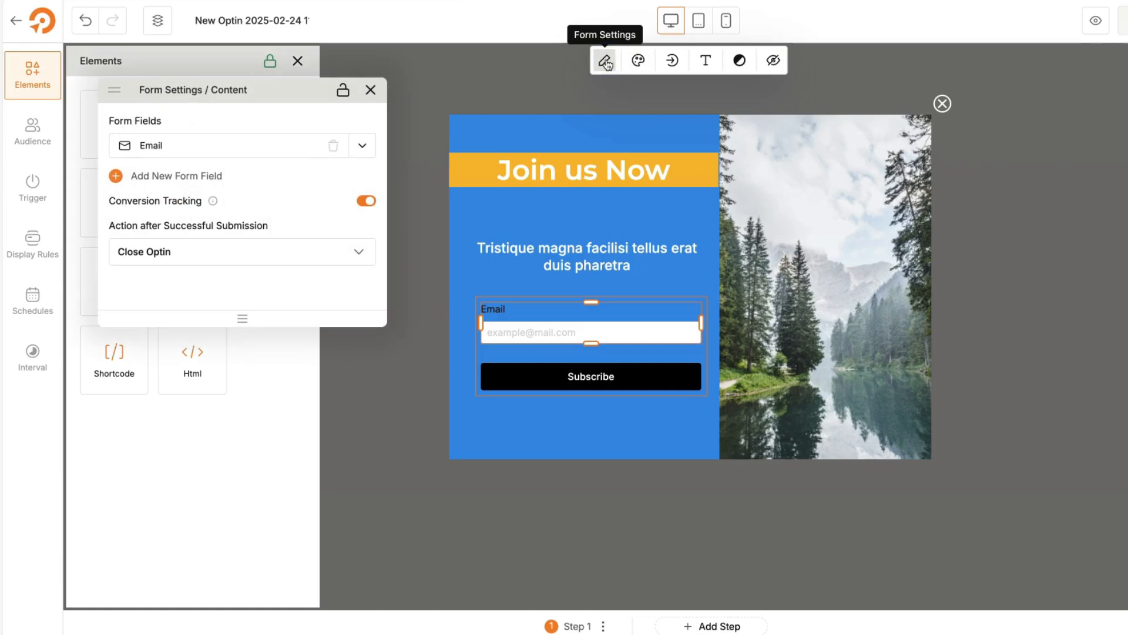
pyautogui.click(144, 176)
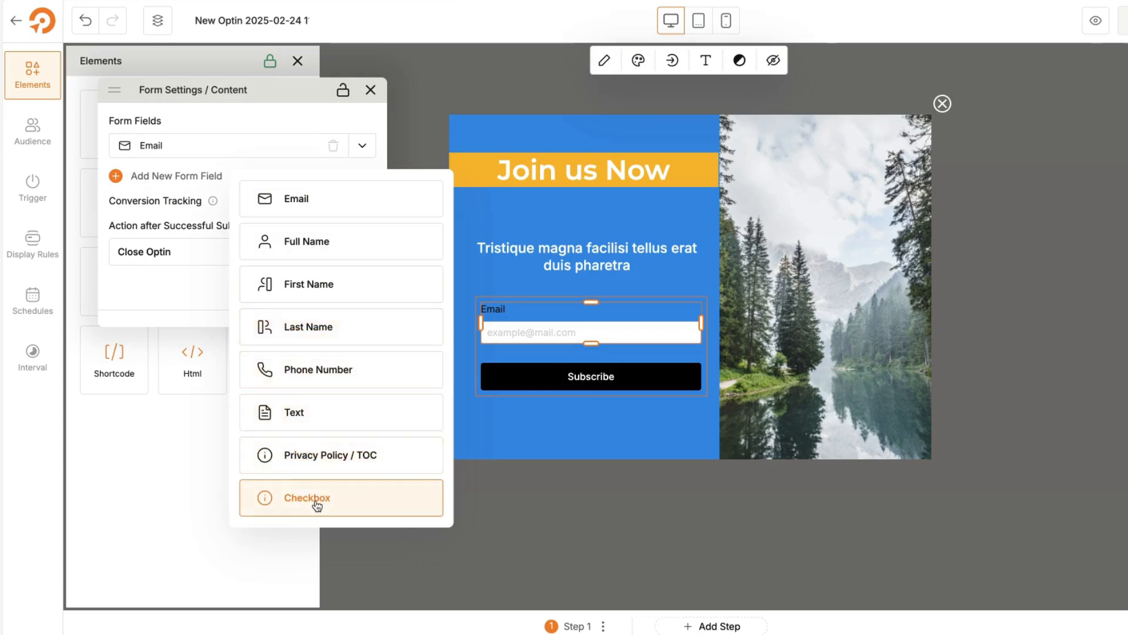
# Remove the label text from the form's email field
pyautogui.click(372, 146)
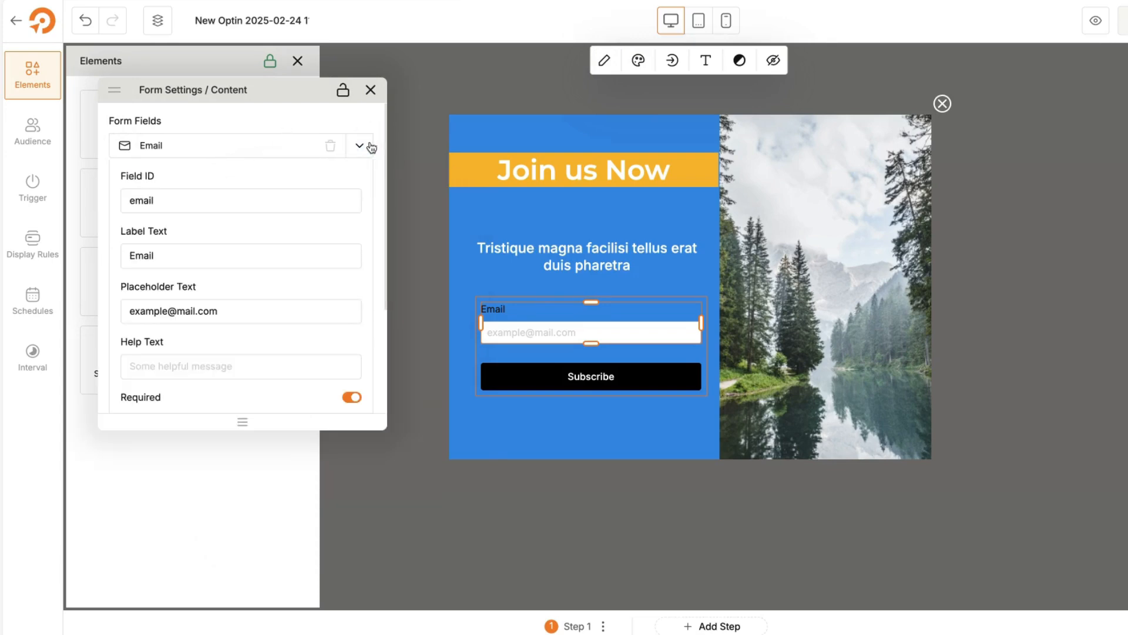
pyautogui.doubleClick(158, 254)
pyautogui.press('BackSpace')
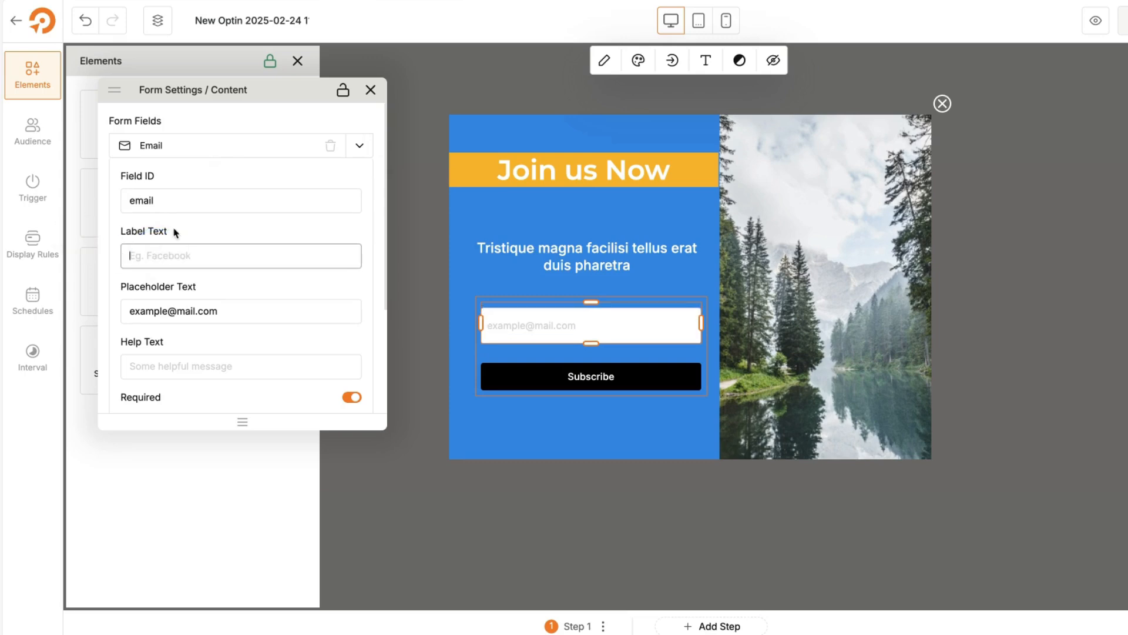
# Review the Subscribe button's general text, border and radius settings
pyautogui.click(499, 377)
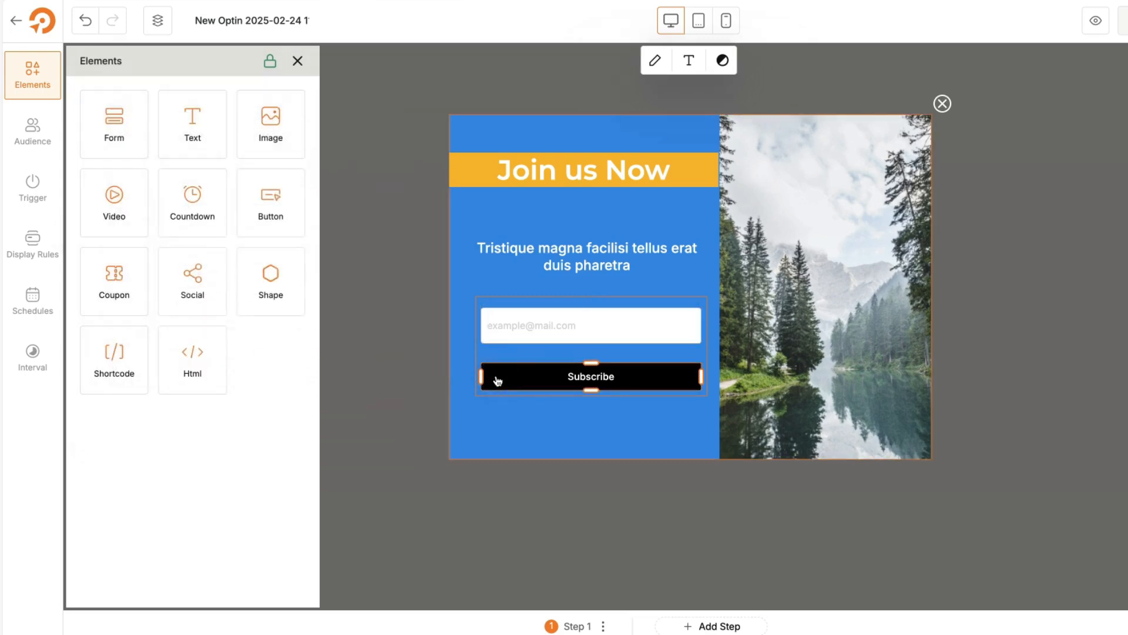
pyautogui.click(655, 61)
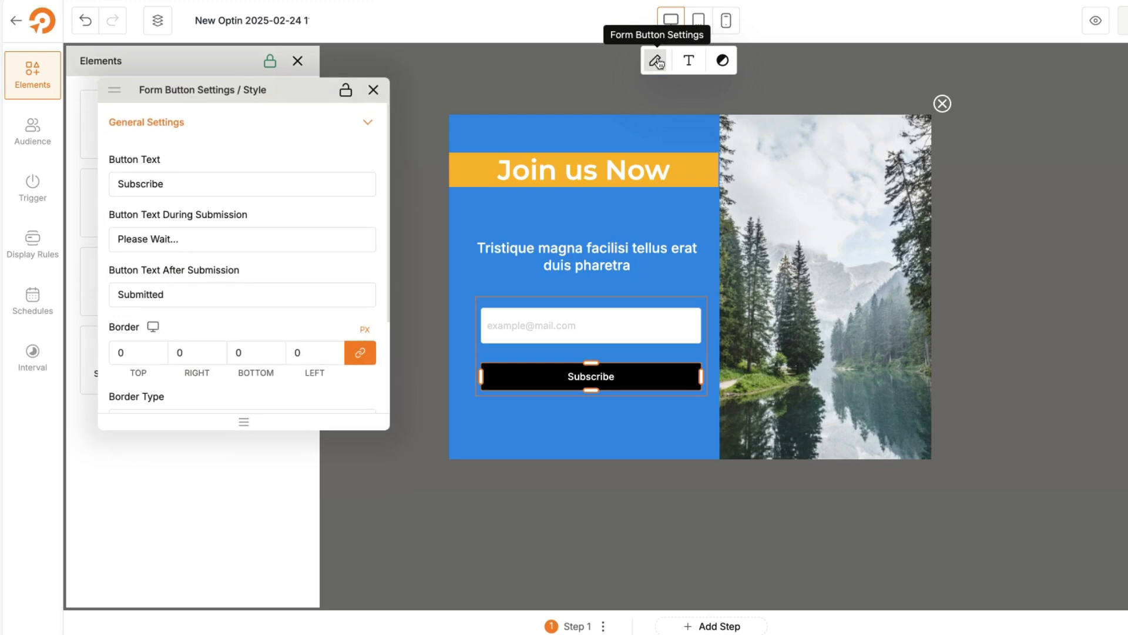
pyautogui.scroll(-3, 155, 331)
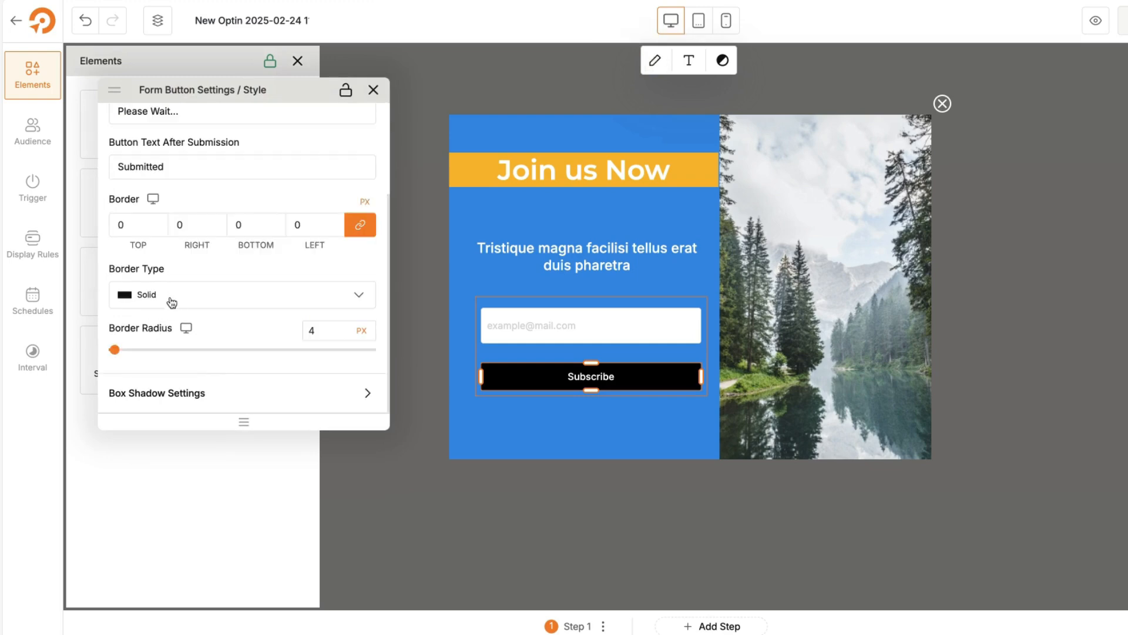
pyautogui.scroll(5, 178, 299)
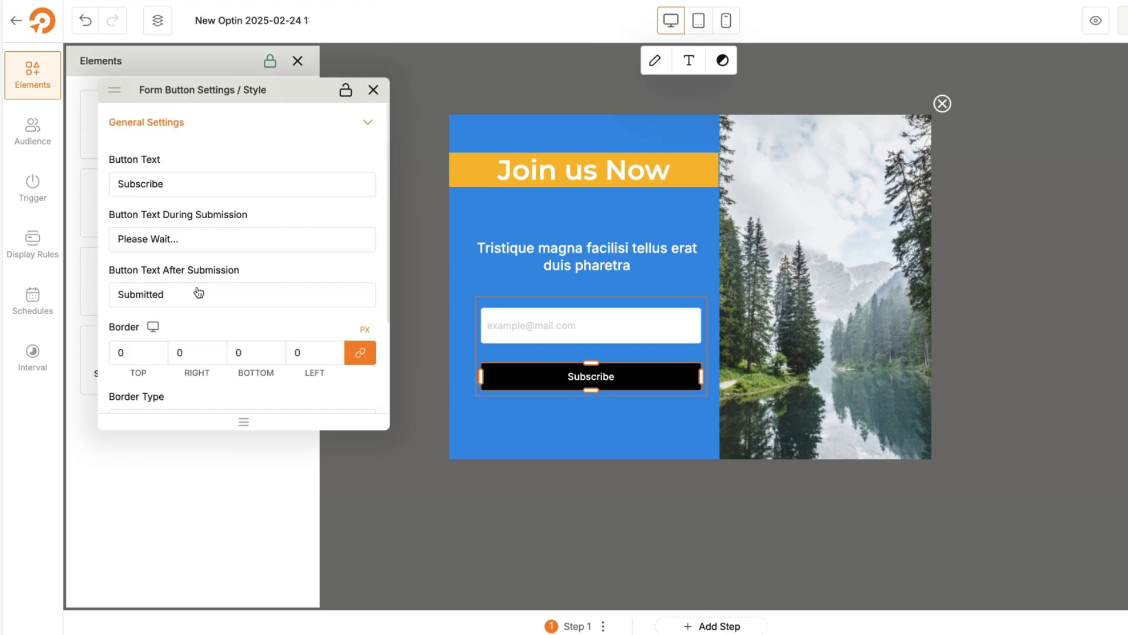
pyautogui.click(373, 89)
# Set the Subscribe button's normal background color to ffcc00 and its text color to 000000
pyautogui.click(723, 60)
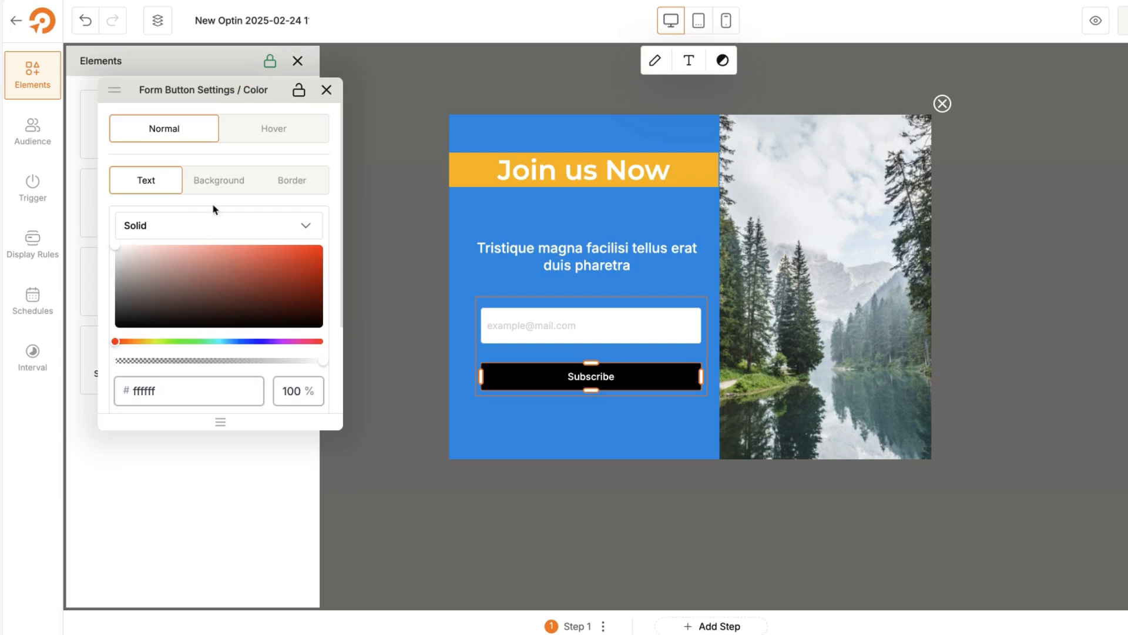
pyautogui.click(216, 179)
pyautogui.doubleClick(138, 383)
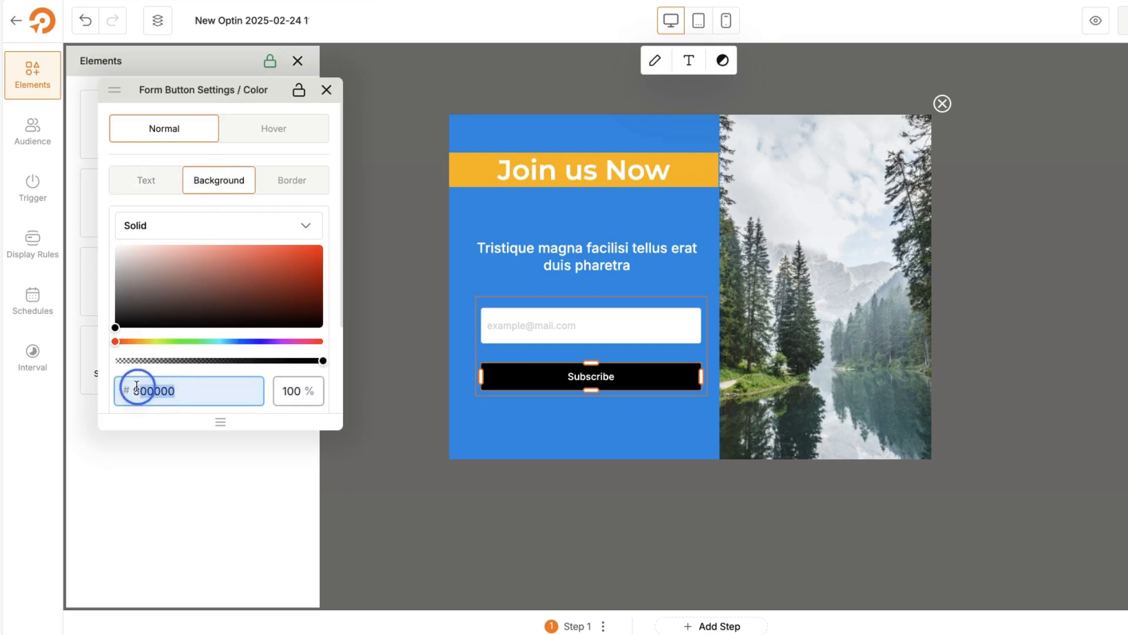
pyautogui.write('ffcc00')
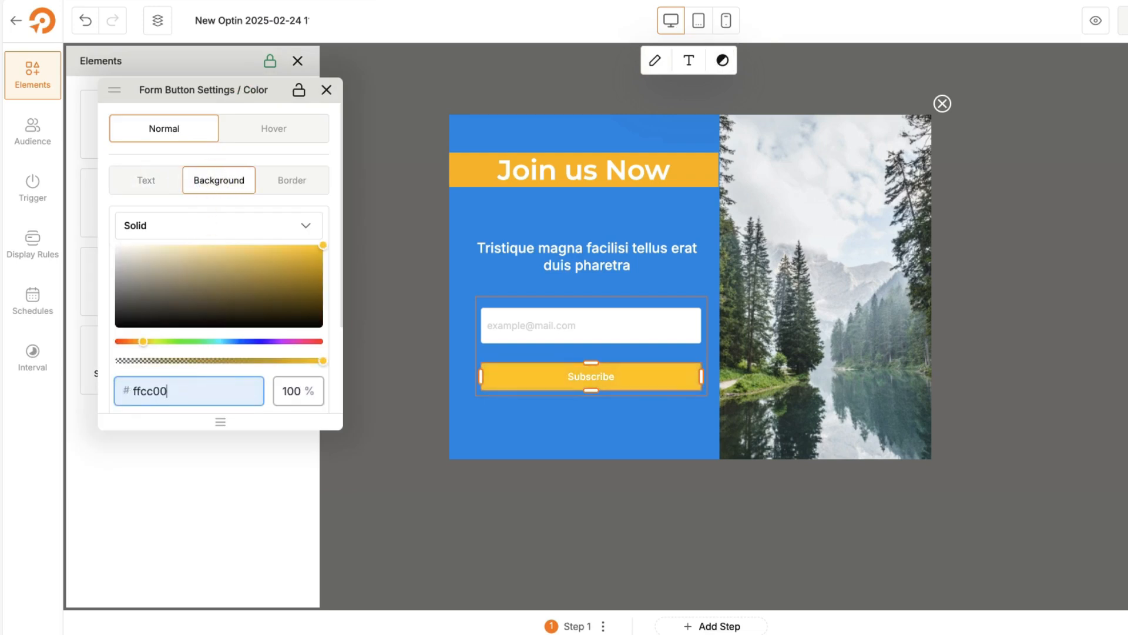
pyautogui.click(151, 182)
pyautogui.moveTo(156, 277); pyautogui.dragTo(114, 348)
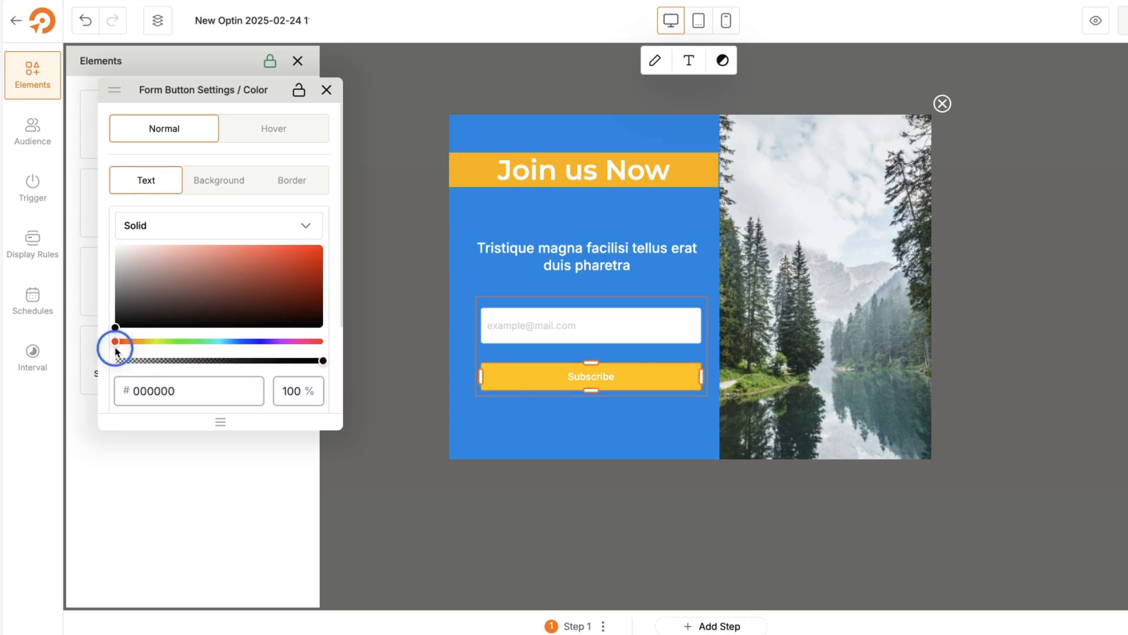
# Set the Subscribe button's hover background color to fff000
pyautogui.click(294, 128)
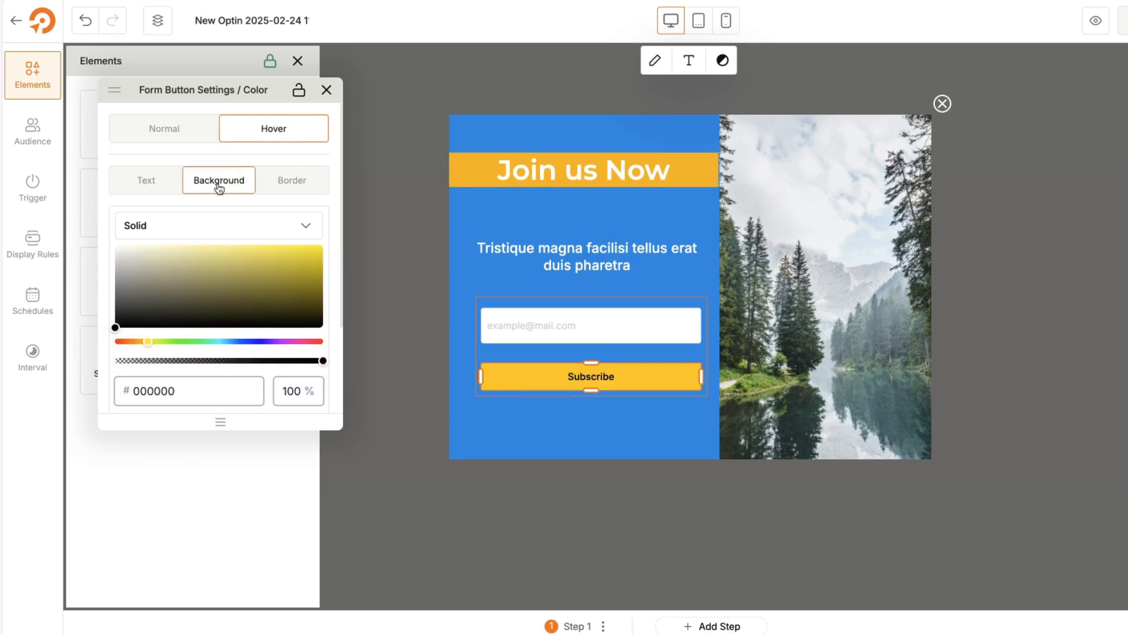
pyautogui.doubleClick(184, 384)
pyautogui.doubleClick(184, 384)
pyautogui.write('fff')
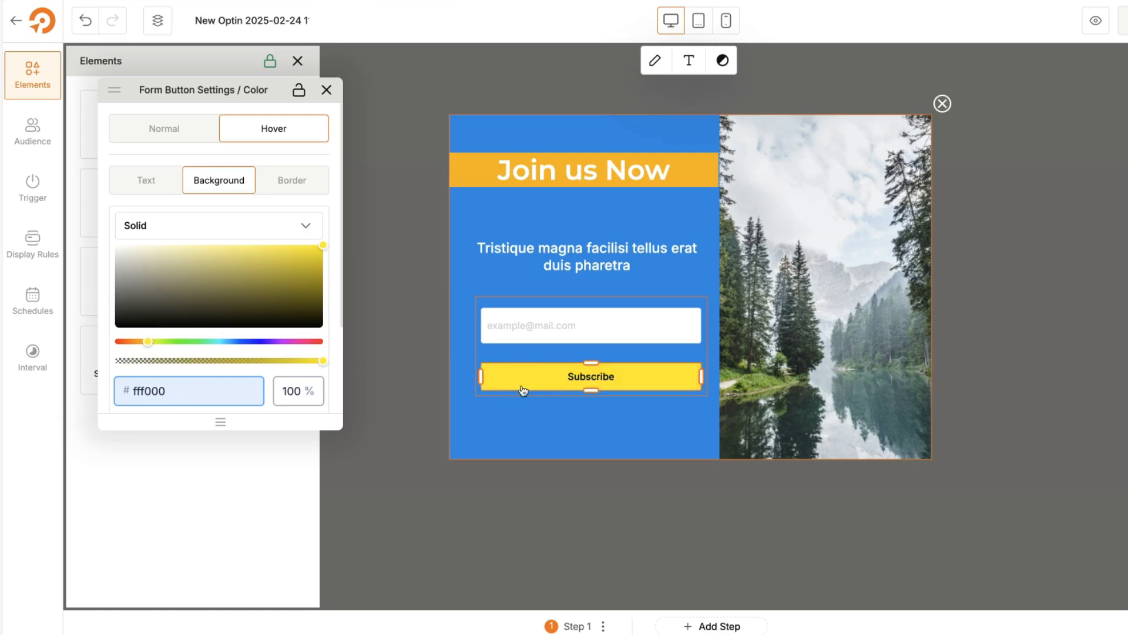
pyautogui.click(326, 89)
# Add a countdown element below the Subscribe button and set its countdown type to Evergreen
pyautogui.moveTo(192, 199); pyautogui.dragTo(529, 418)
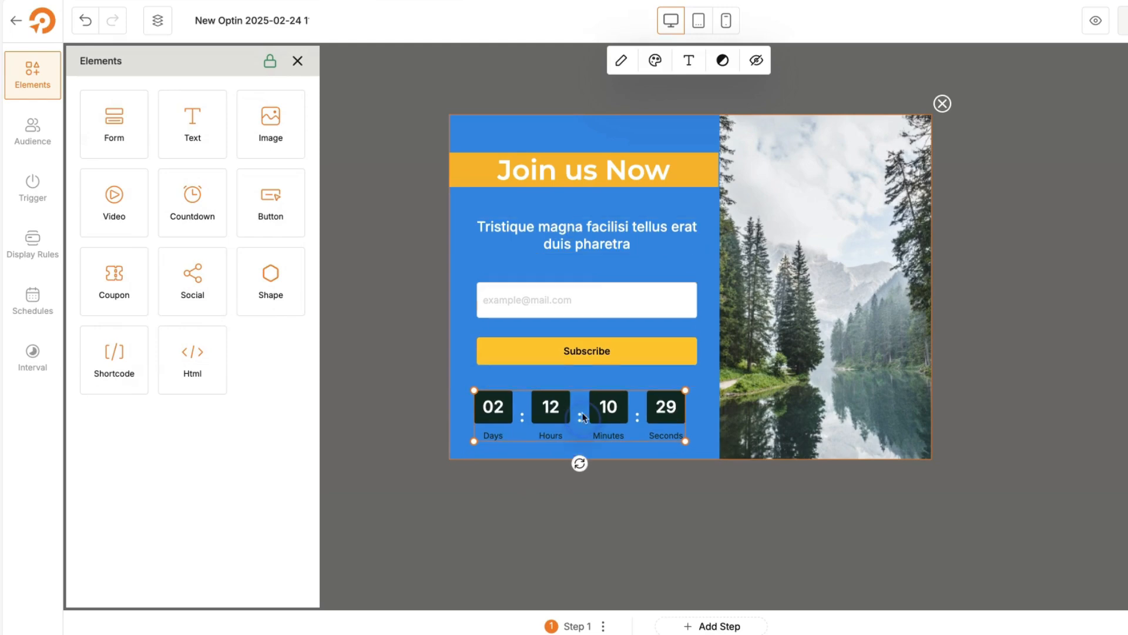
pyautogui.click(622, 63)
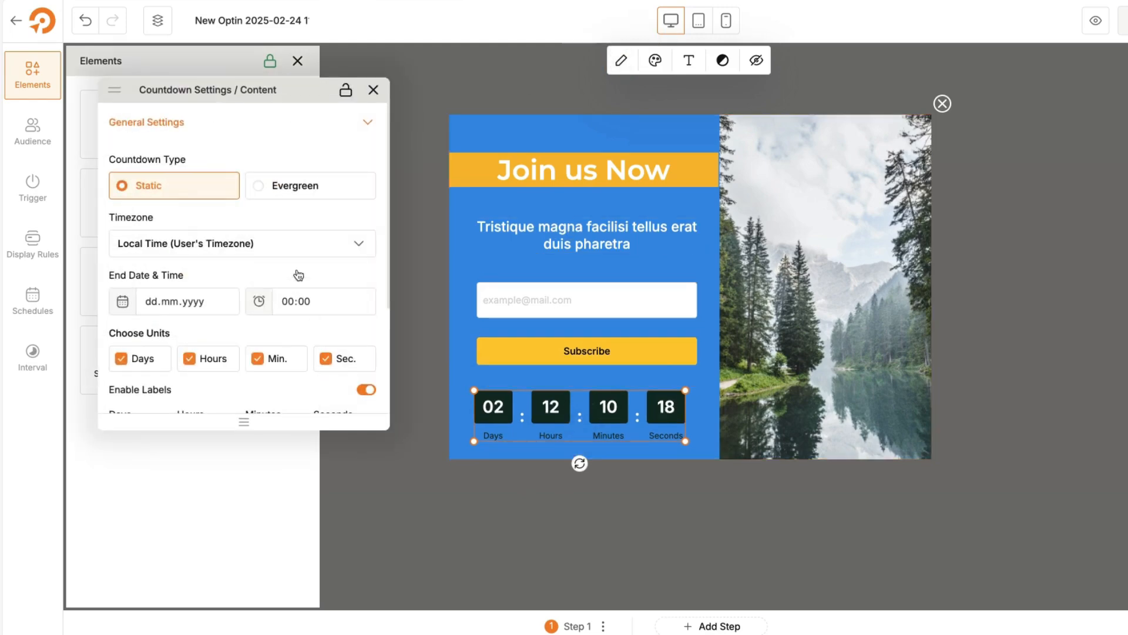
pyautogui.scroll(-2, 298, 277)
pyautogui.scroll(2, 299, 275)
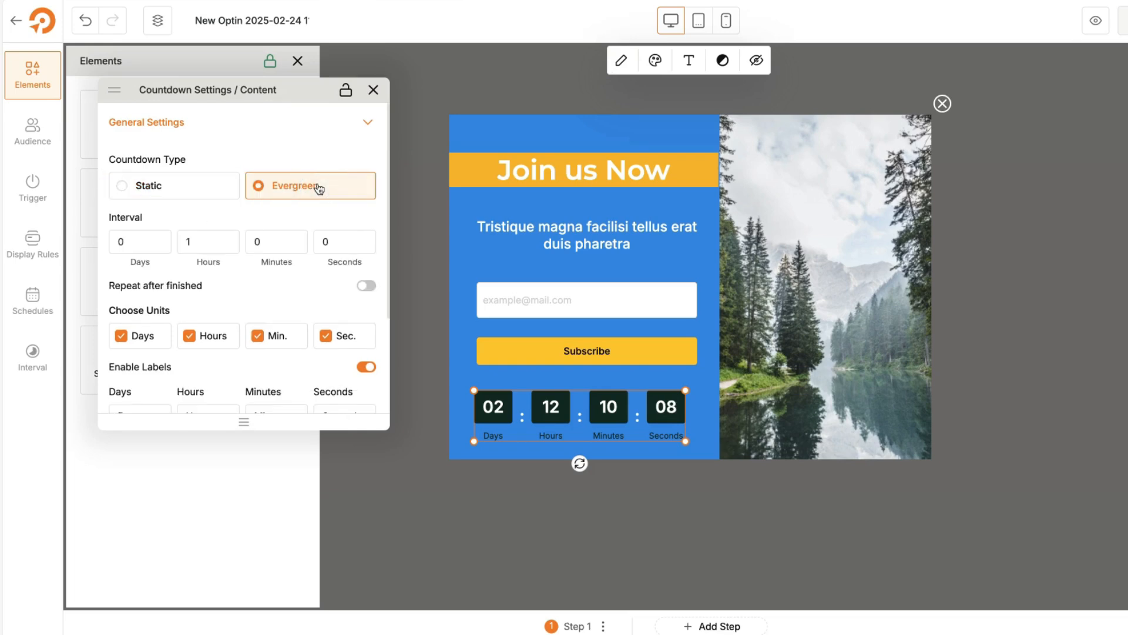
# Set the countdown type to Static and shift the heading, paragraph, form and countdown slightly upward in the desktop layout
pyautogui.click(170, 186)
pyautogui.click(373, 90)
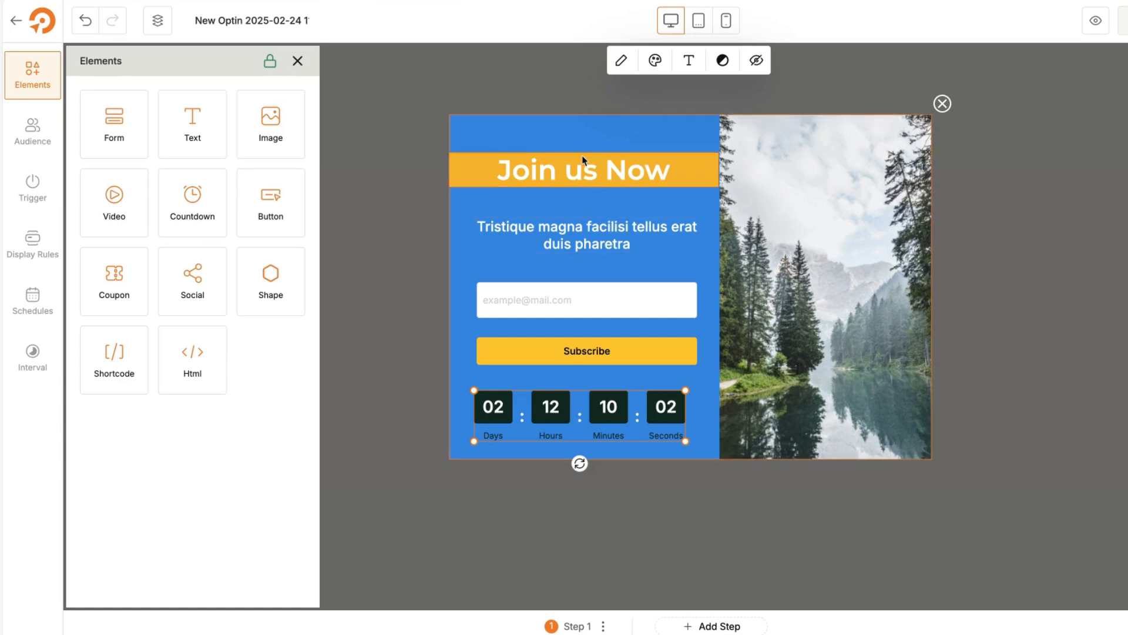
pyautogui.moveTo(579, 171); pyautogui.dragTo(579, 159)
pyautogui.click(574, 244)
pyautogui.moveTo(575, 247); pyautogui.dragTo(575, 234)
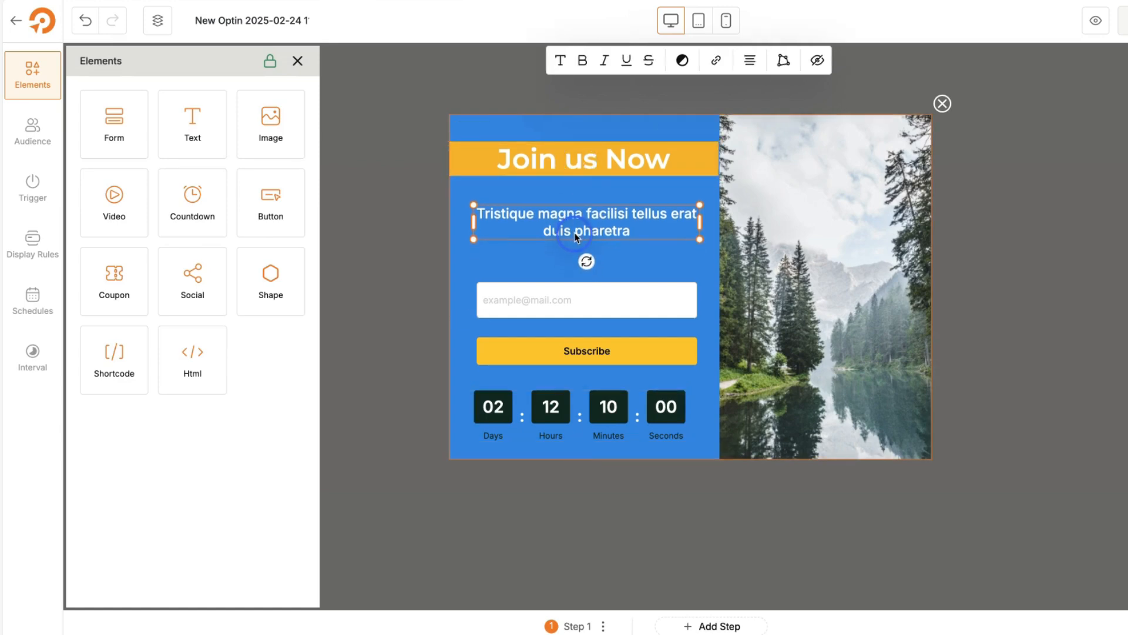
pyautogui.moveTo(577, 299); pyautogui.dragTo(577, 283)
pyautogui.moveTo(563, 411); pyautogui.dragTo(569, 404)
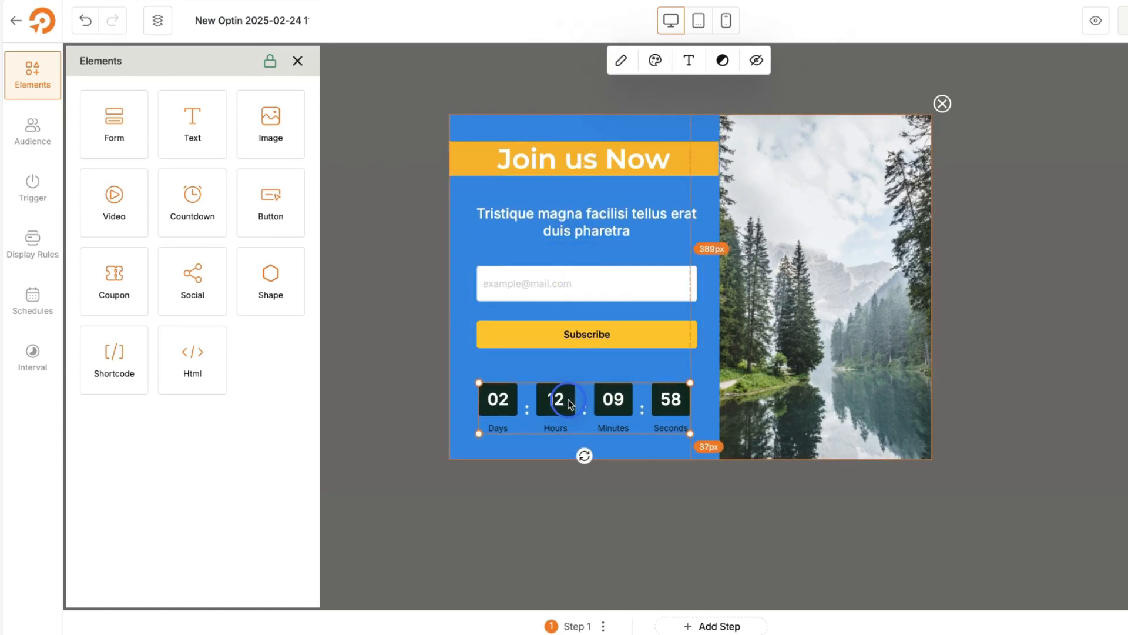
# Switch to the tablet layout and set the popup's fixed height to 500 px
pyautogui.click(698, 23)
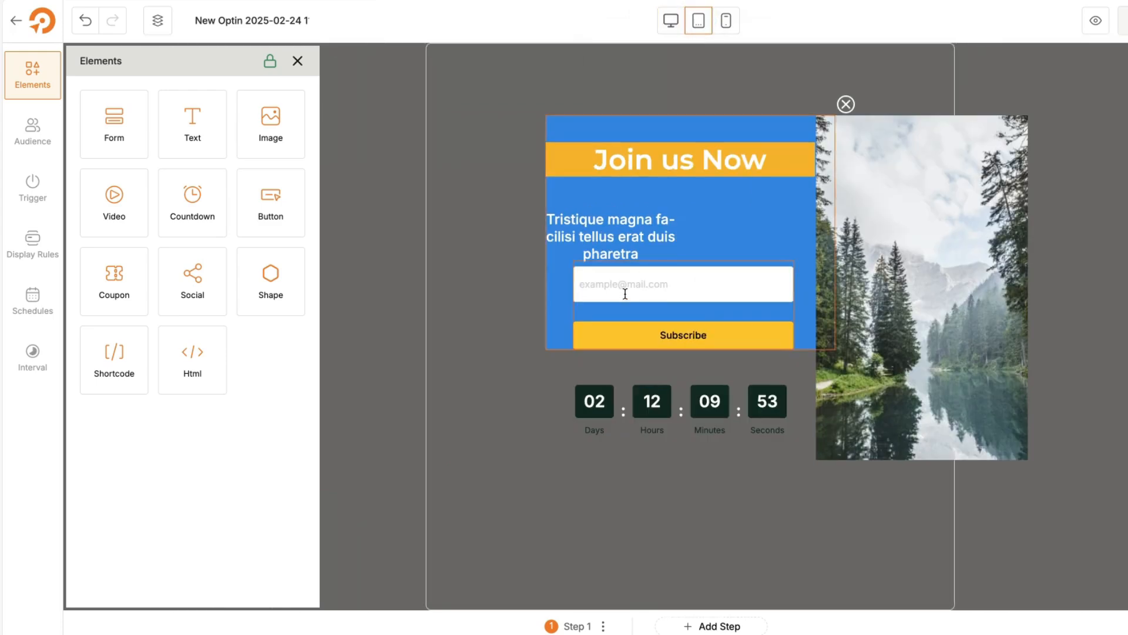
pyautogui.click(576, 115)
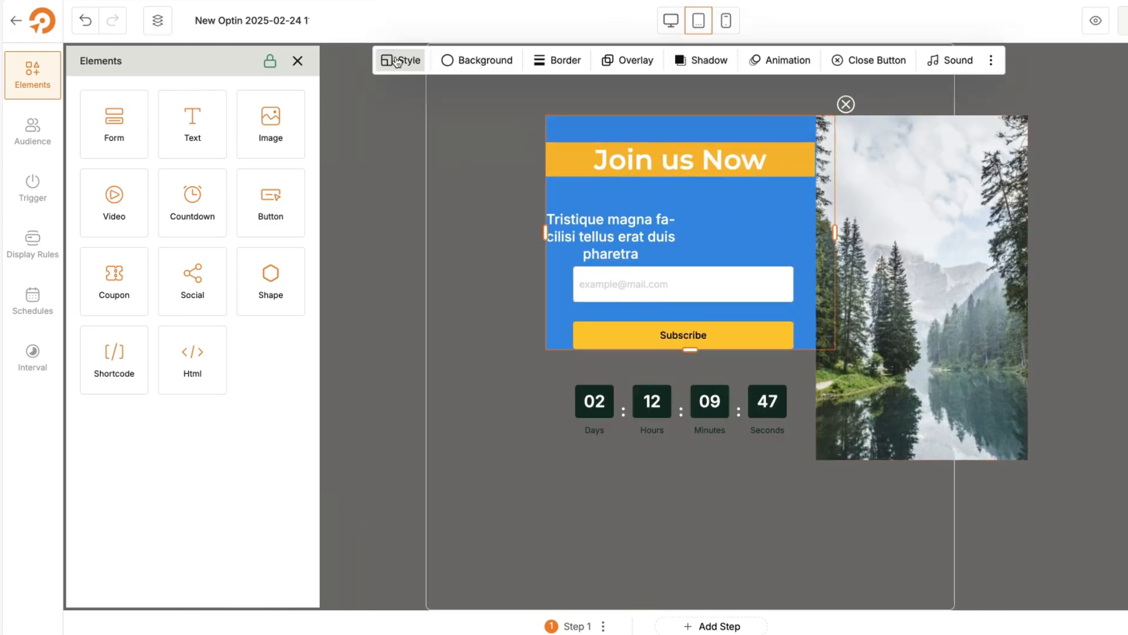
pyautogui.click(401, 60)
pyautogui.scroll(-2, 304, 307)
pyautogui.moveTo(312, 259); pyautogui.dragTo(303, 260)
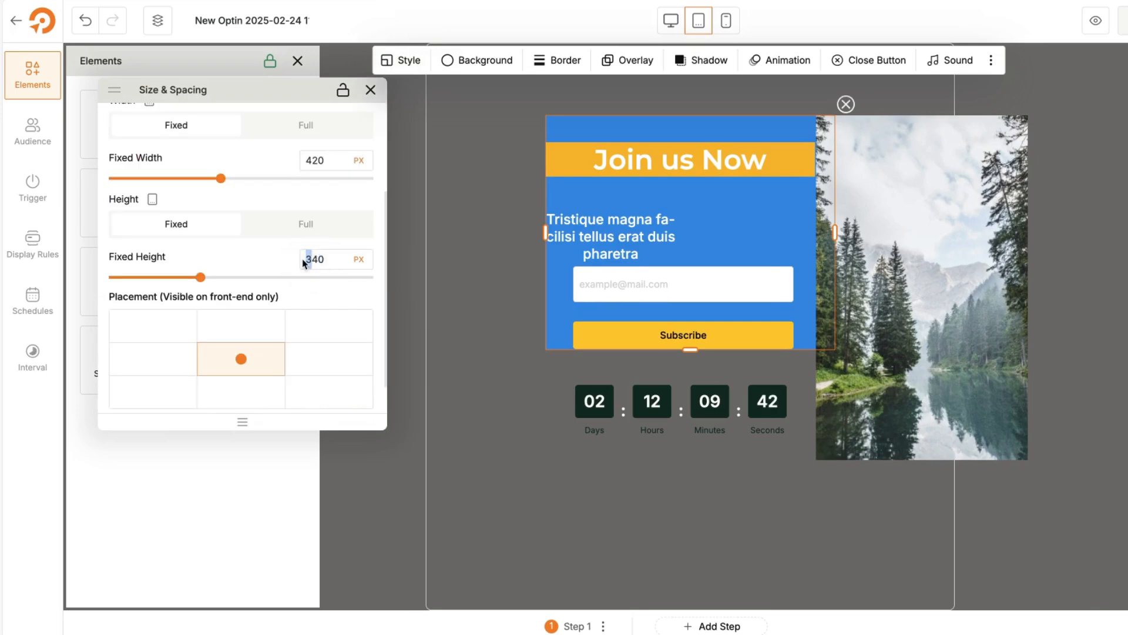
pyautogui.doubleClick(306, 259)
pyautogui.write('500')
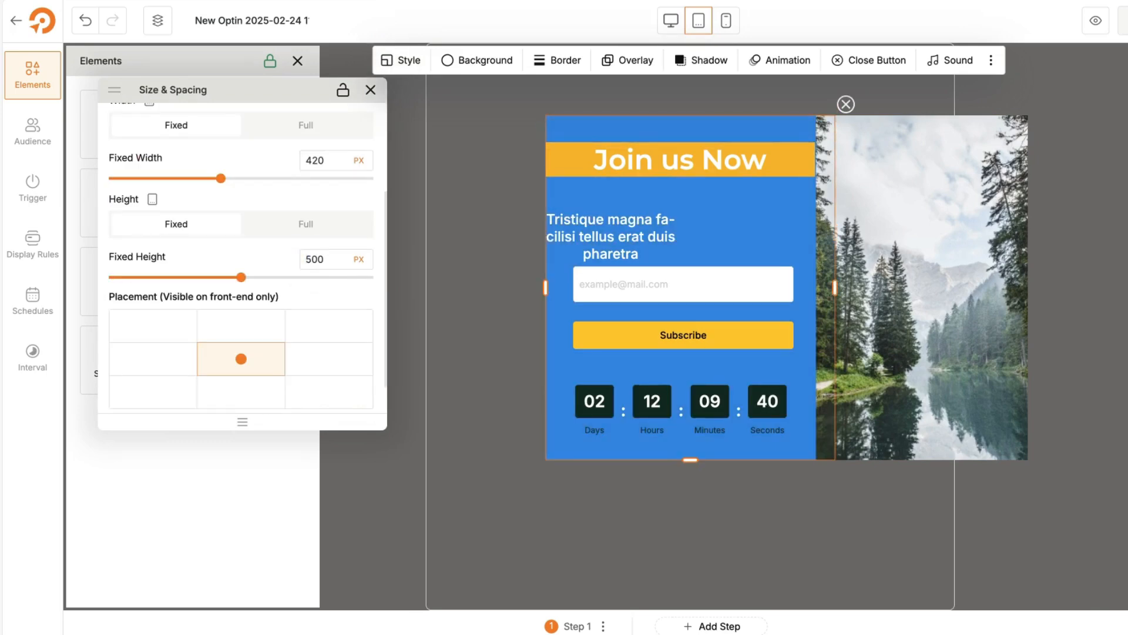
# Reposition the paragraph under the heading in the tablet layout and widen it to about 304 px
pyautogui.click(614, 229)
pyautogui.moveTo(617, 228); pyautogui.dragTo(561, 218)
pyautogui.moveTo(749, 216); pyautogui.dragTo(782, 222)
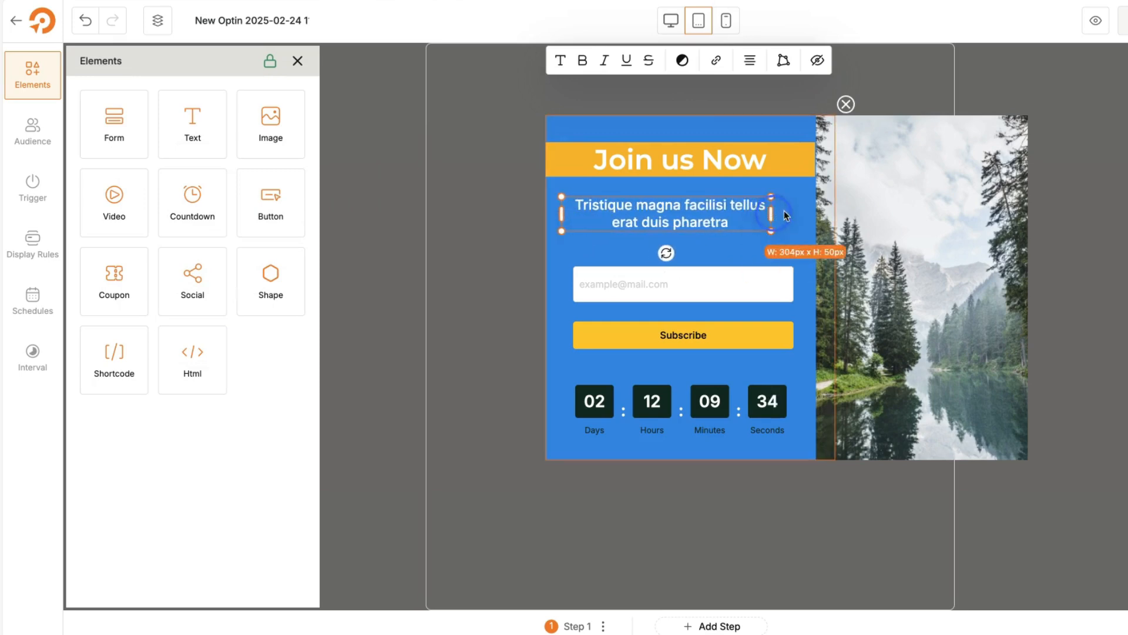
# In the mobile layout, move the landscape image behind the text and enlarge it to cover the whole popup
pyautogui.click(727, 21)
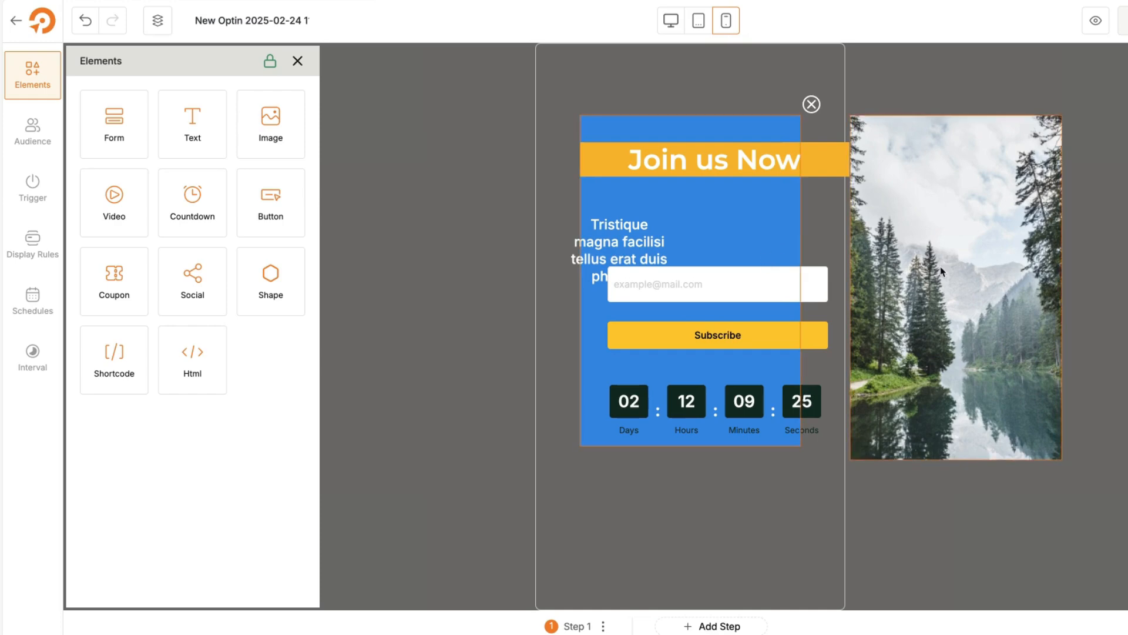
pyautogui.moveTo(934, 264); pyautogui.dragTo(671, 257)
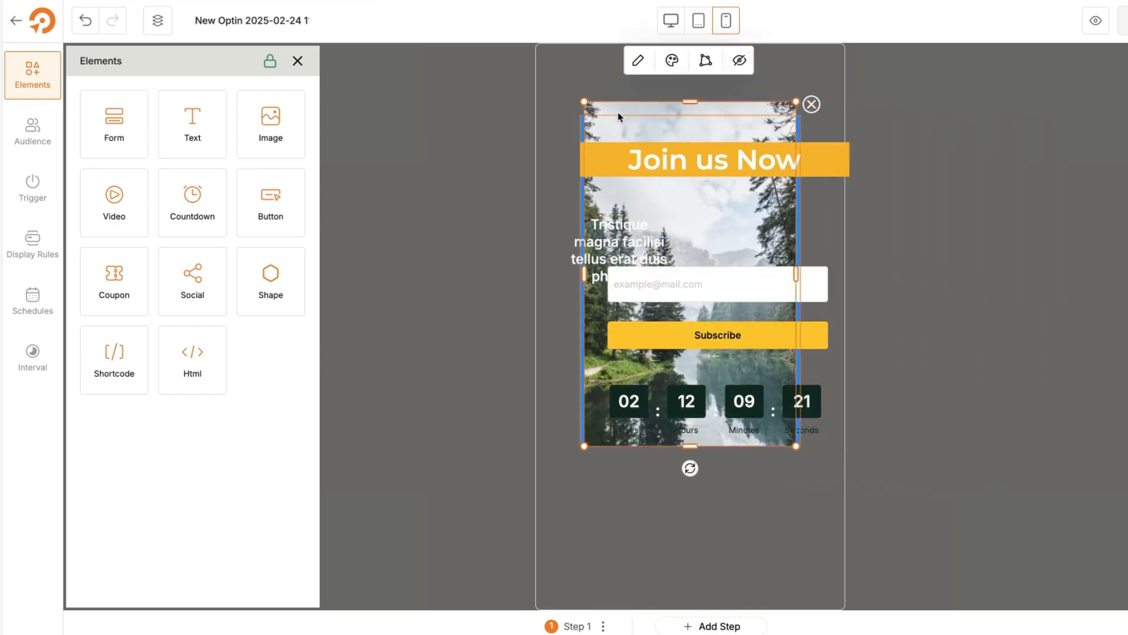
pyautogui.moveTo(619, 114); pyautogui.dragTo(614, 129)
pyautogui.moveTo(790, 463); pyautogui.dragTo(839, 464)
# Shrink the mobile countdown to about 237 by 57 px and center the form horizontally in the popup
pyautogui.moveTo(696, 412); pyautogui.dragTo(682, 413)
pyautogui.moveTo(807, 437); pyautogui.dragTo(758, 426)
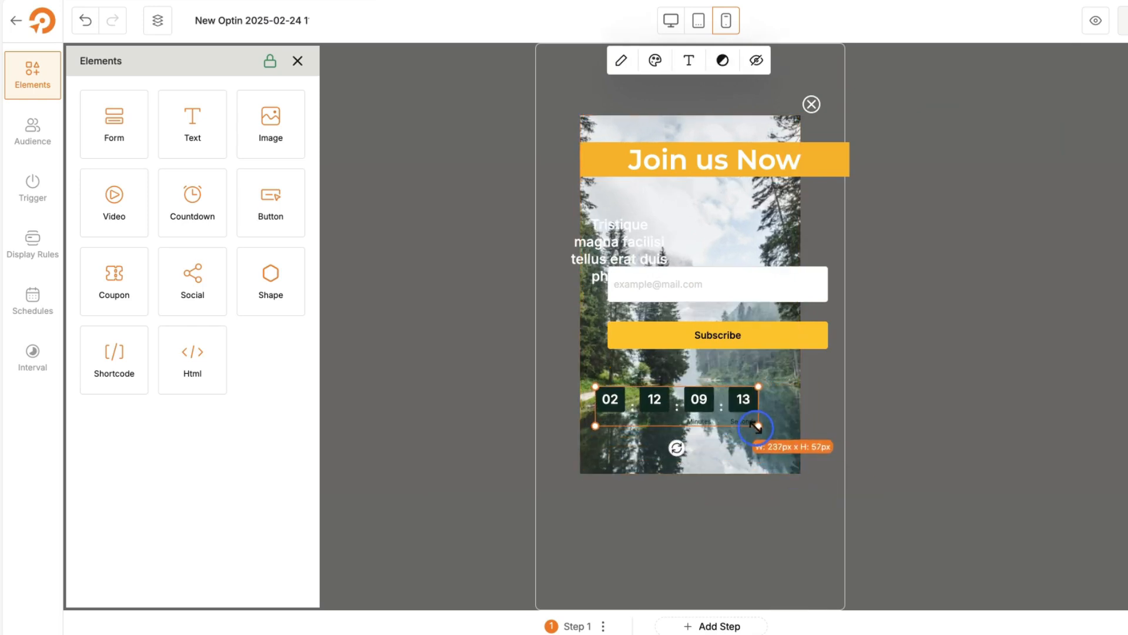
pyautogui.moveTo(720, 306); pyautogui.dragTo(693, 320)
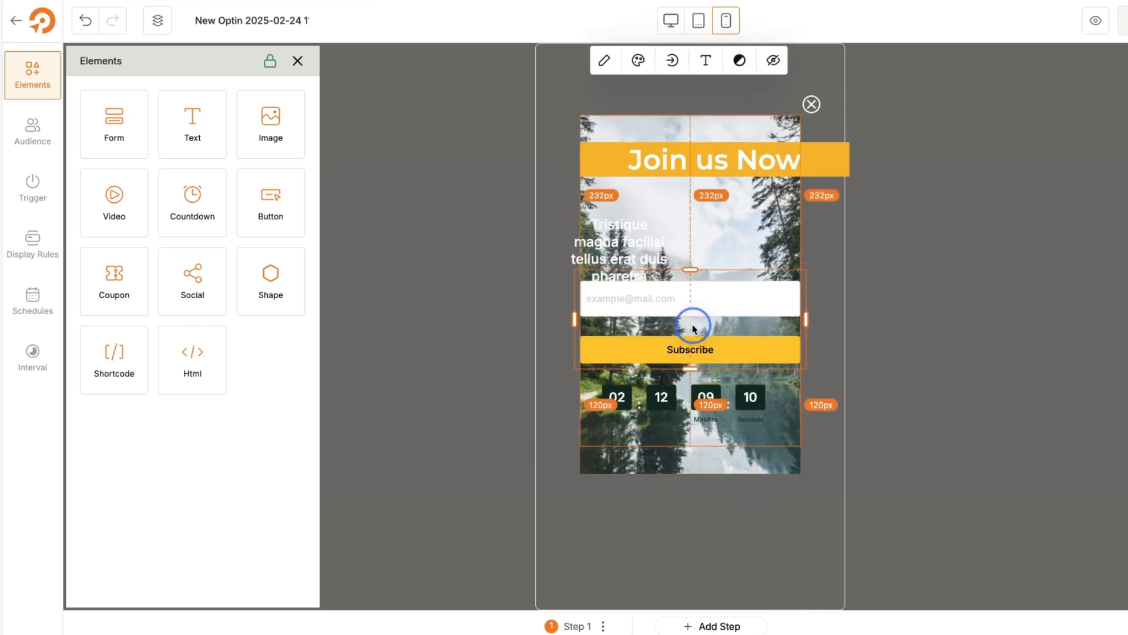
# Widen and reposition the paragraph above the form, and narrow the Join us Now heading to 320 px to fit the mobile popup
pyautogui.moveTo(645, 245); pyautogui.dragTo(793, 235)
pyautogui.moveTo(708, 222); pyautogui.dragTo(688, 245)
pyautogui.click(852, 164)
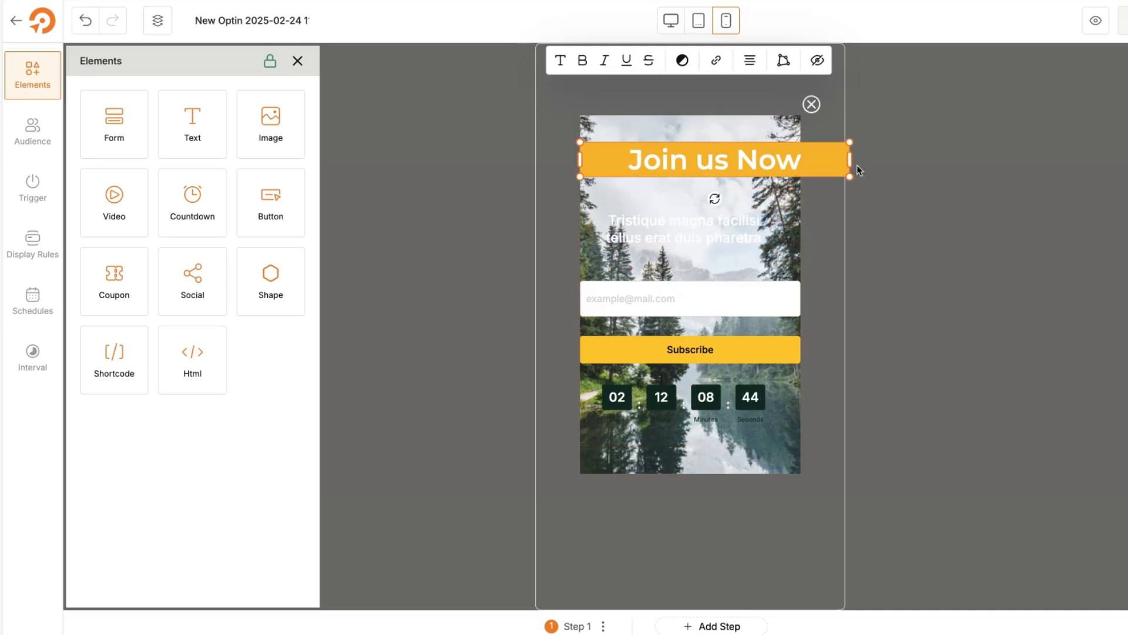
pyautogui.moveTo(852, 163); pyautogui.dragTo(789, 159)
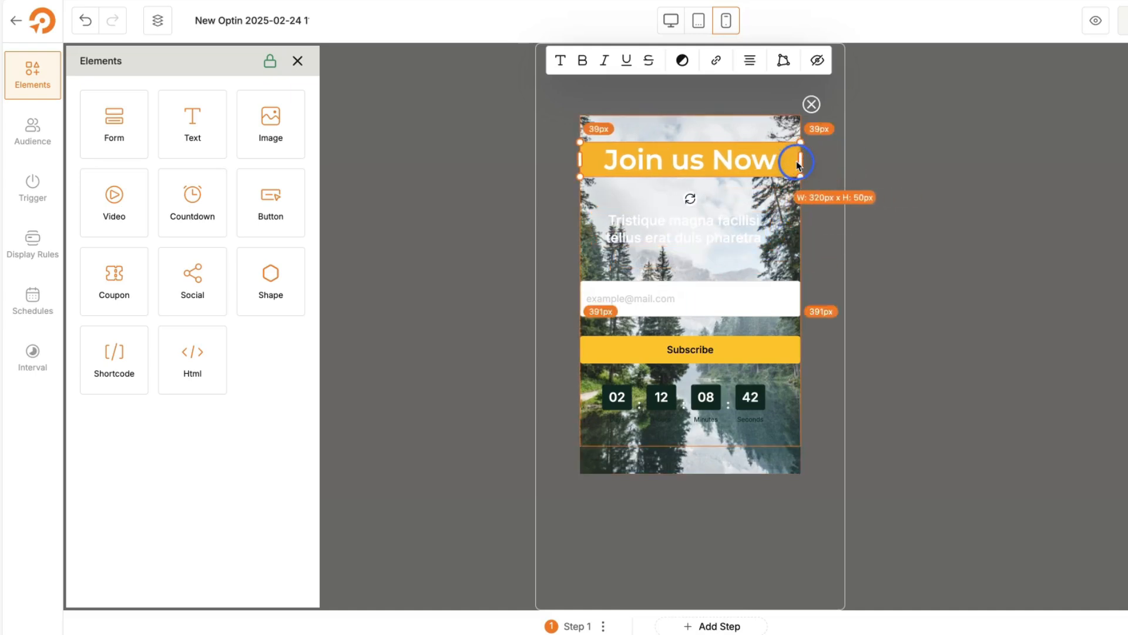
# Enable a color overlay on the landscape image and set its opacity to 70%
pyautogui.click(670, 125)
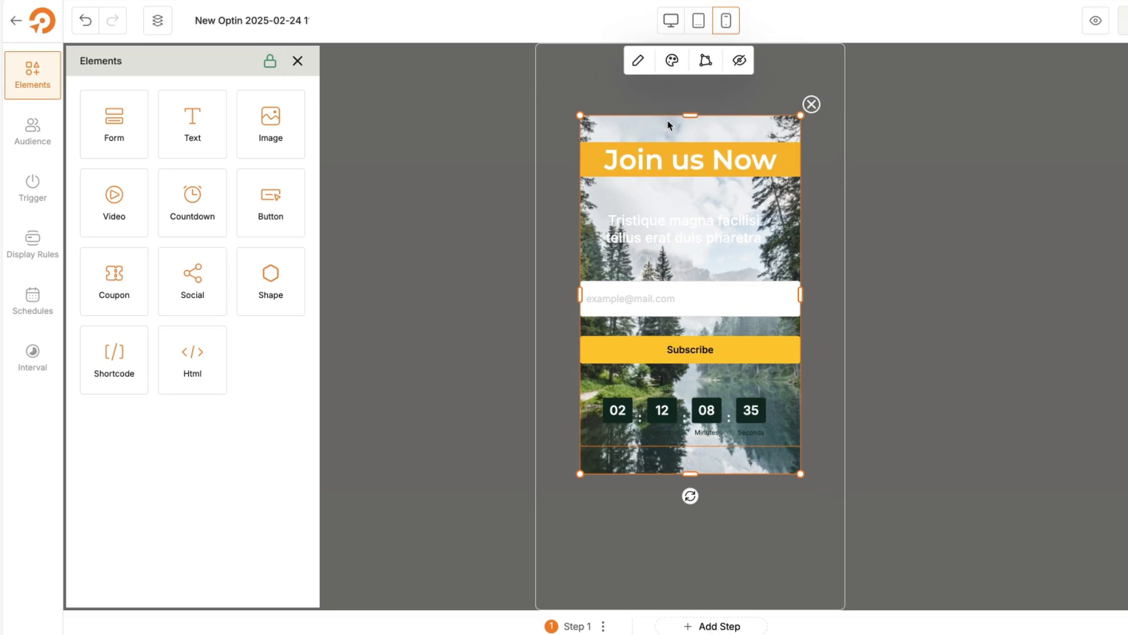
pyautogui.click(672, 60)
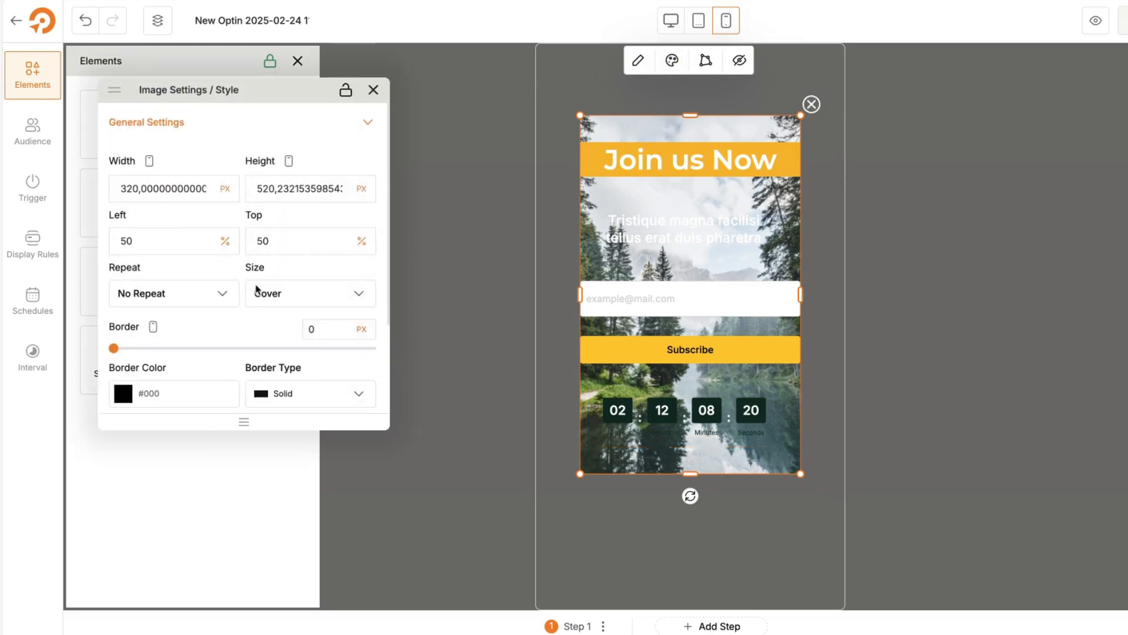
pyautogui.scroll(-2, 267, 297)
pyautogui.scroll(-1, 267, 300)
pyautogui.click(367, 345)
pyautogui.scroll(-2, 310, 312)
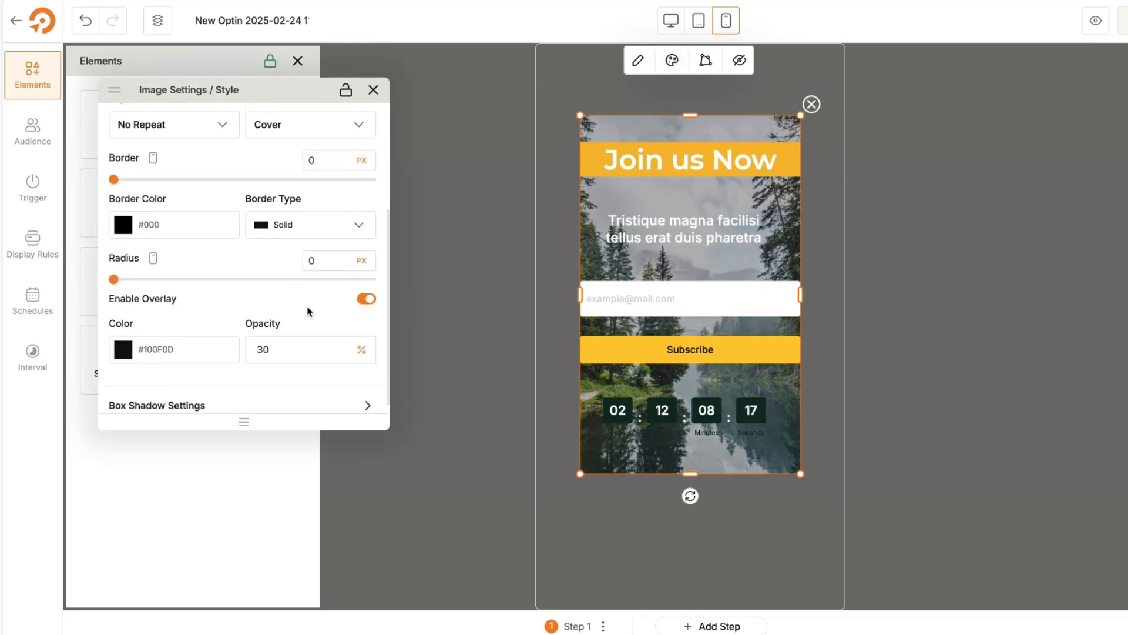
pyautogui.doubleClick(261, 338)
pyautogui.write('70')
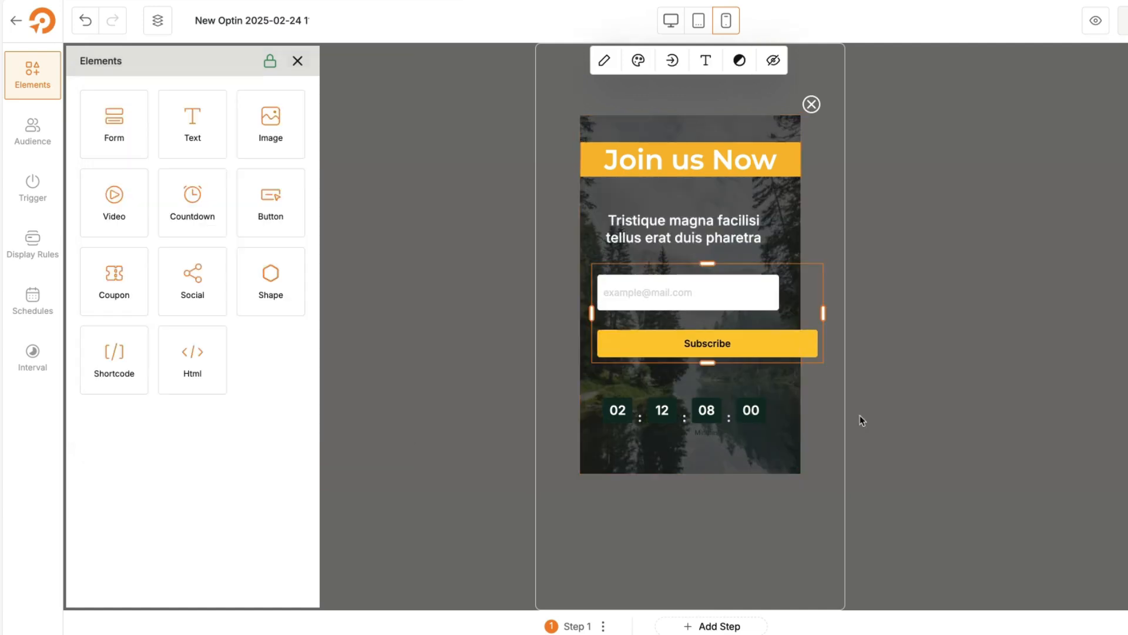
# Narrow the mobile Subscribe button to roughly match the email field's width and adjust the form's position slightly
pyautogui.click(758, 354)
pyautogui.moveTo(818, 346); pyautogui.dragTo(769, 347)
pyautogui.moveTo(717, 288); pyautogui.dragTo(718, 292)
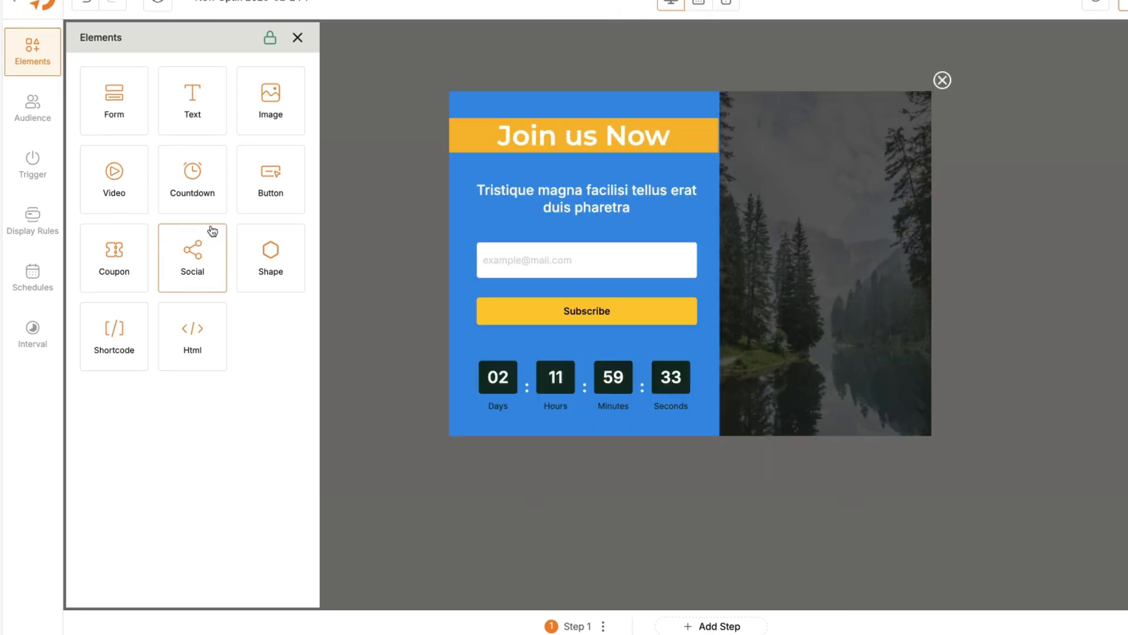
# Move the countdown layer beneath the image layer in the layer order and place the countdown over the image area
pyautogui.click(158, 4)
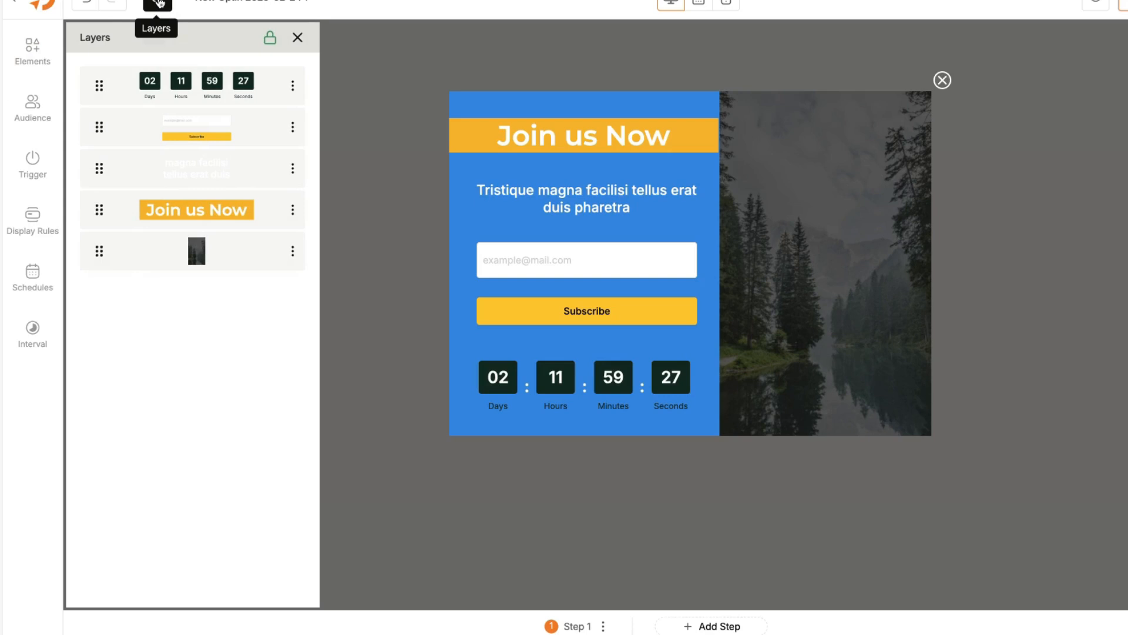
pyautogui.click(292, 86)
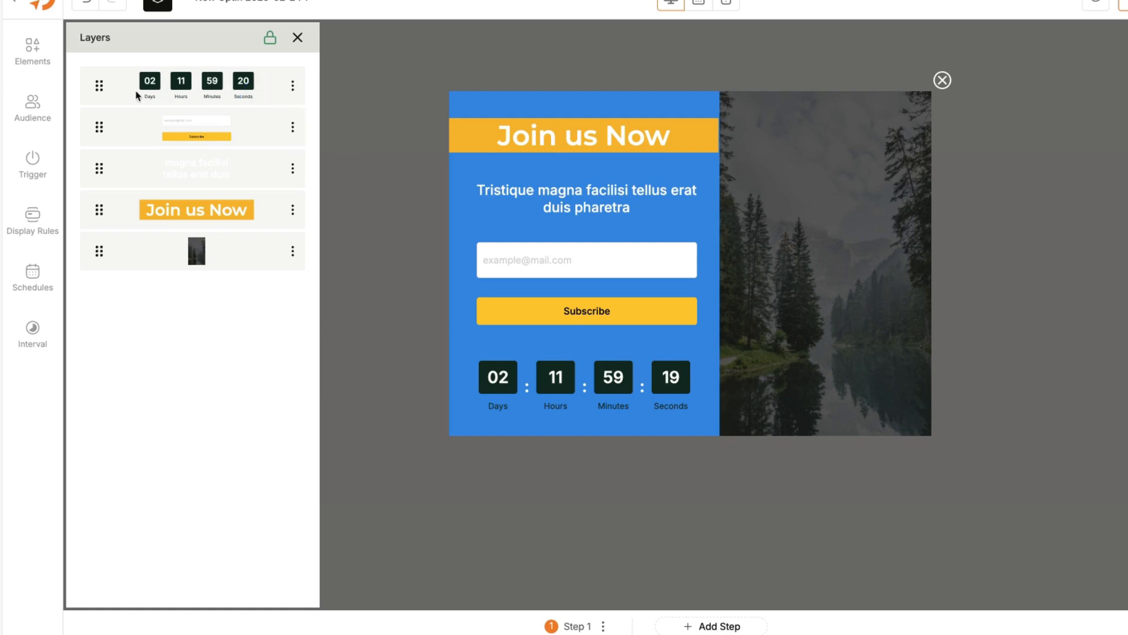
pyautogui.moveTo(99, 86); pyautogui.dragTo(186, 249)
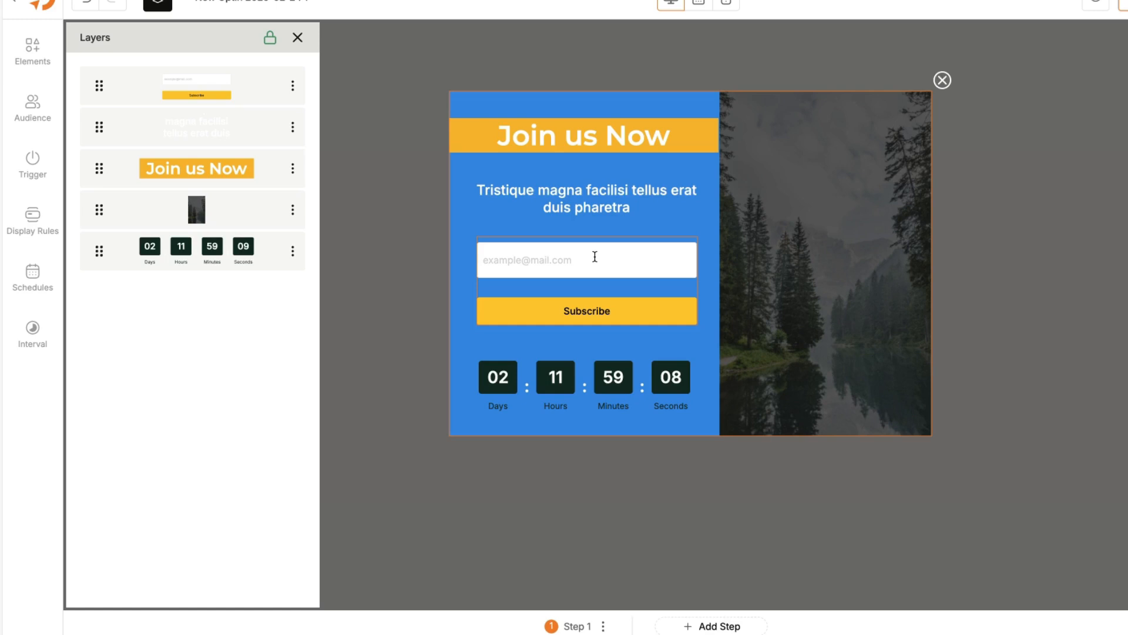
pyautogui.moveTo(561, 389); pyautogui.dragTo(803, 385)
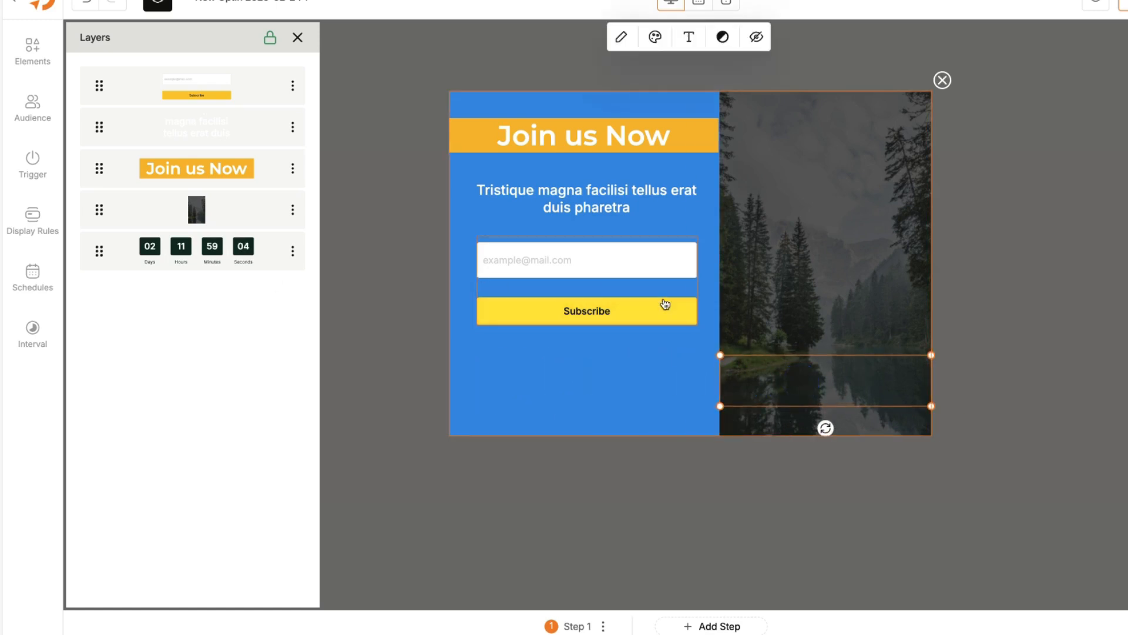
# Move the image layer to the bottom of the layer order and return the countdown below the Subscribe button
pyautogui.moveTo(95, 210); pyautogui.dragTo(95, 254)
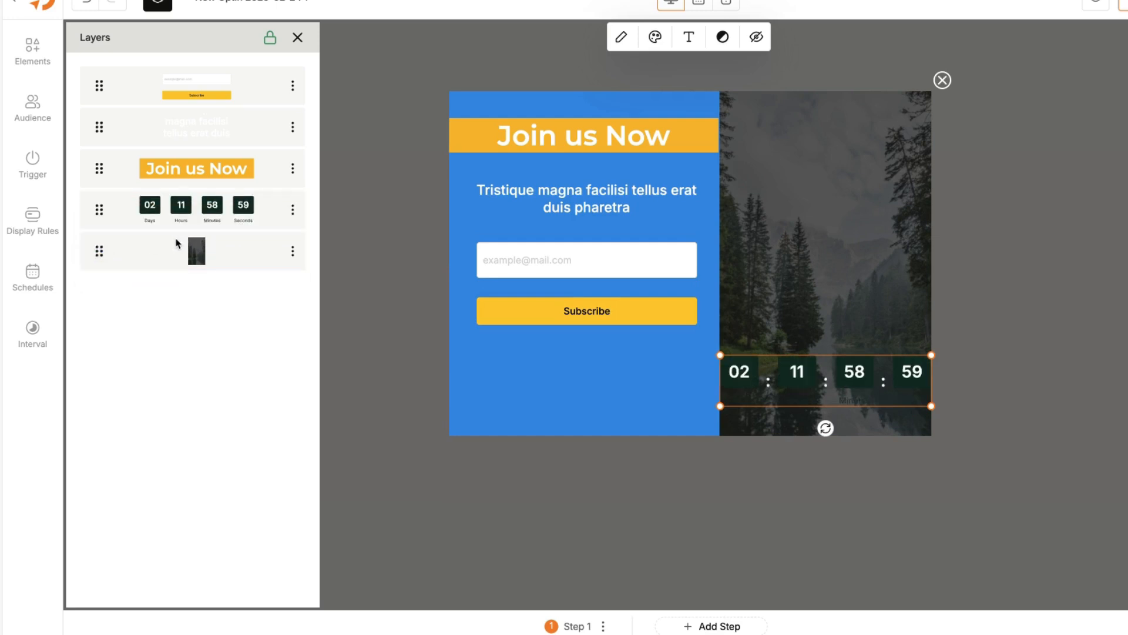
pyautogui.moveTo(806, 372); pyautogui.dragTo(567, 374)
# Review the context options of the heading, including Align to Canvas, and those of the countdown
pyautogui.rightClick(569, 140)
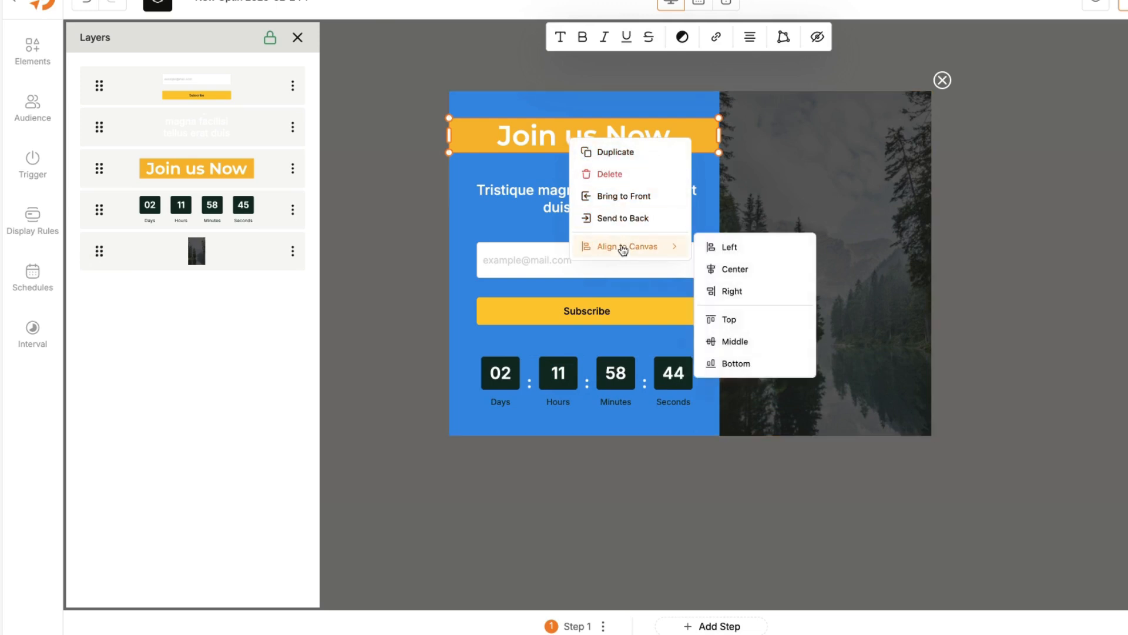
pyautogui.click(506, 251)
pyautogui.rightClick(536, 364)
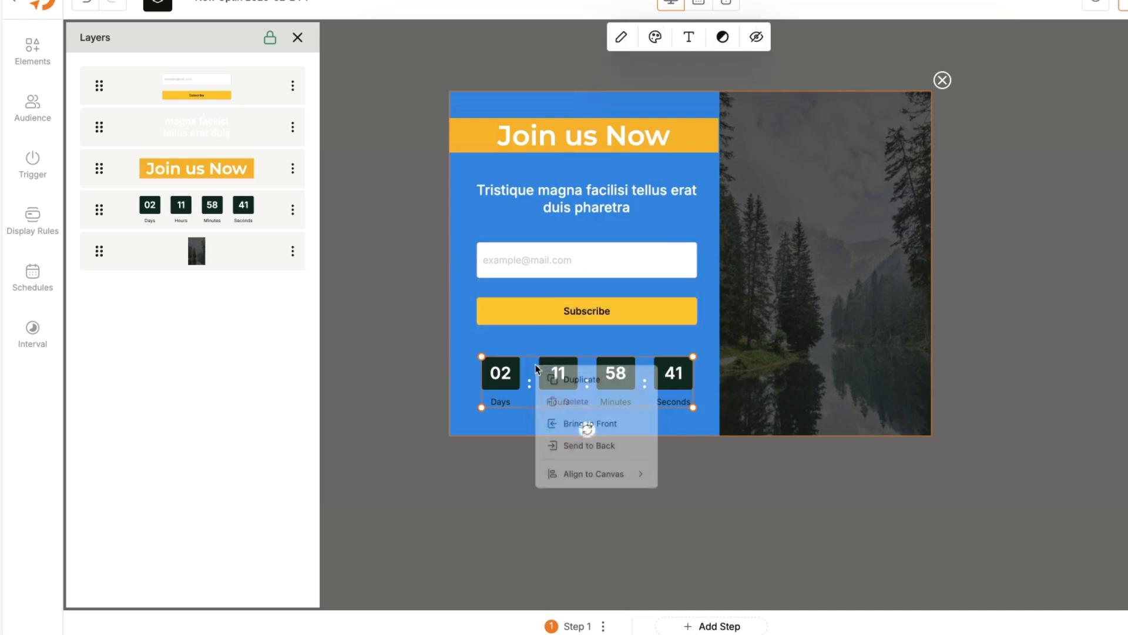
pyautogui.click(462, 341)
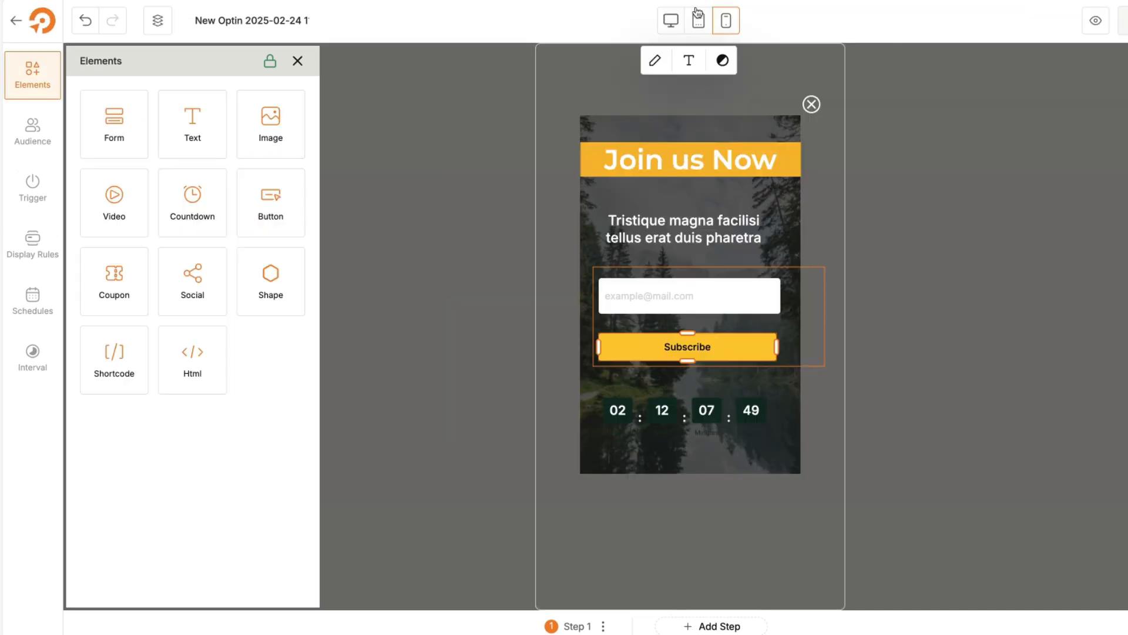
# Return to the desktop layout and review the Specific Devices option in the audience settings, leaving All Devices selected
pyautogui.click(670, 20)
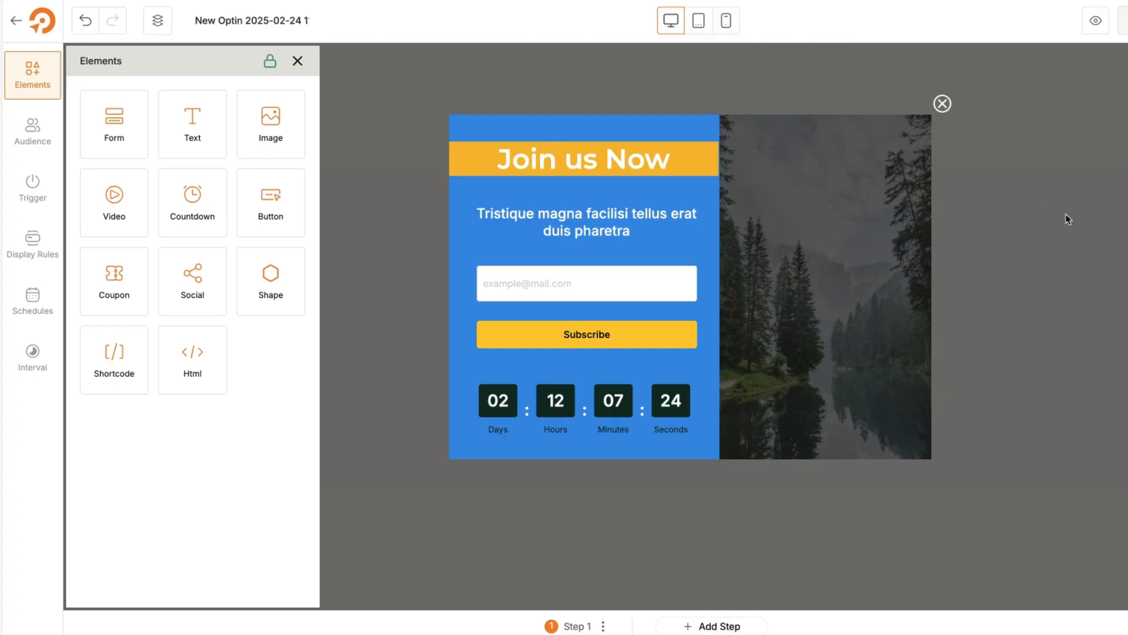
pyautogui.click(34, 131)
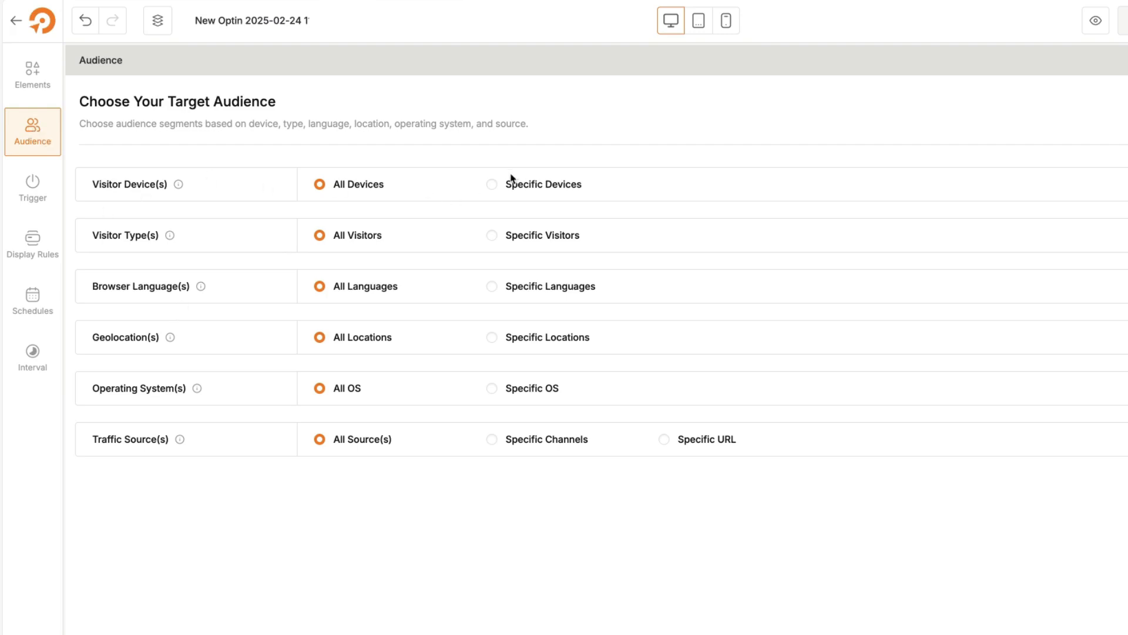
pyautogui.click(494, 184)
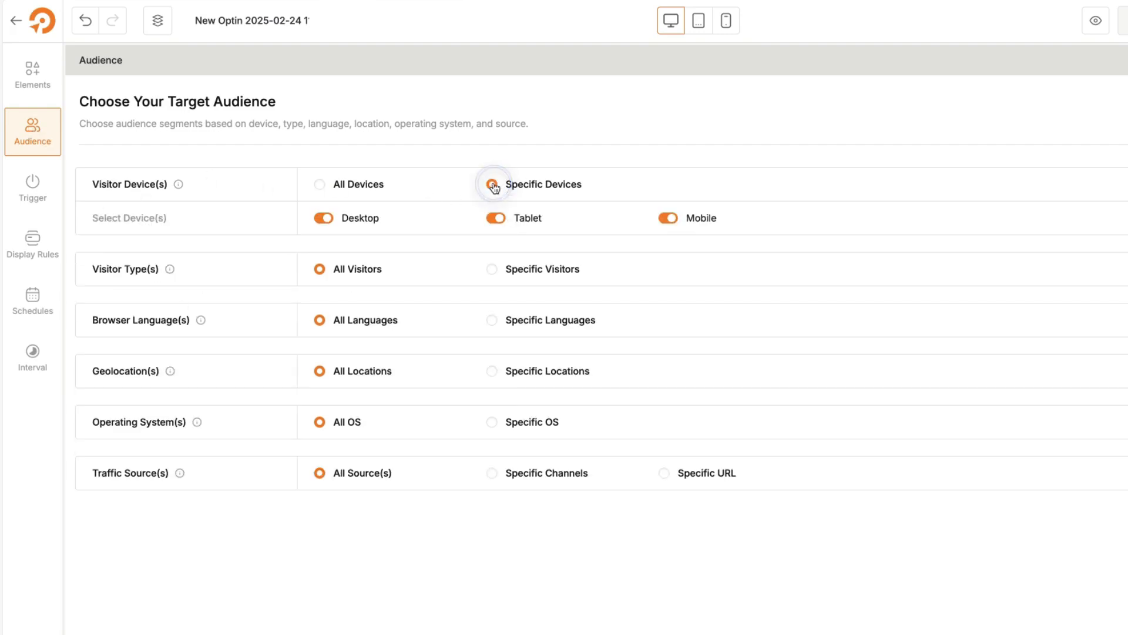
pyautogui.click(321, 184)
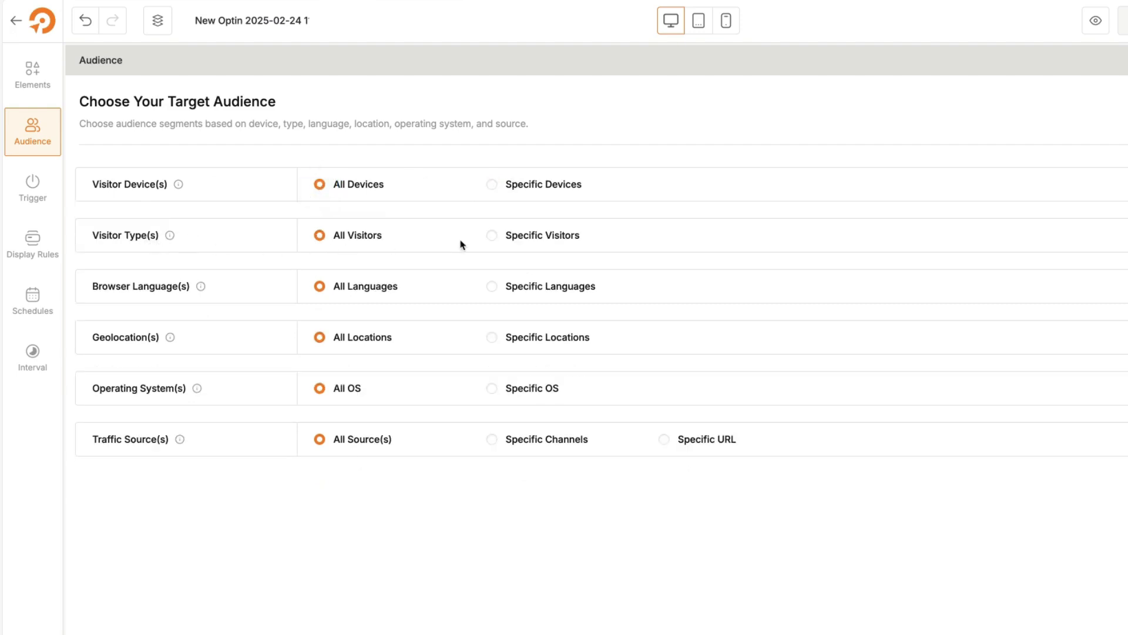
# Review the Specific Visitors and Specific Languages audience options, leaving All Visitors and All Languages selected
pyautogui.click(492, 235)
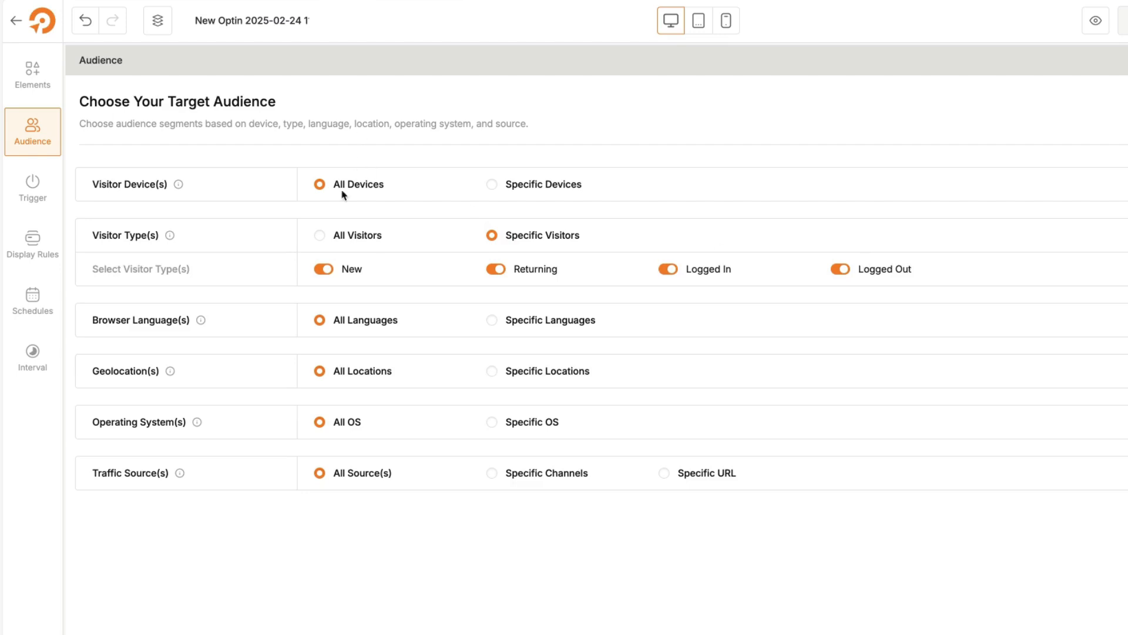
pyautogui.click(321, 235)
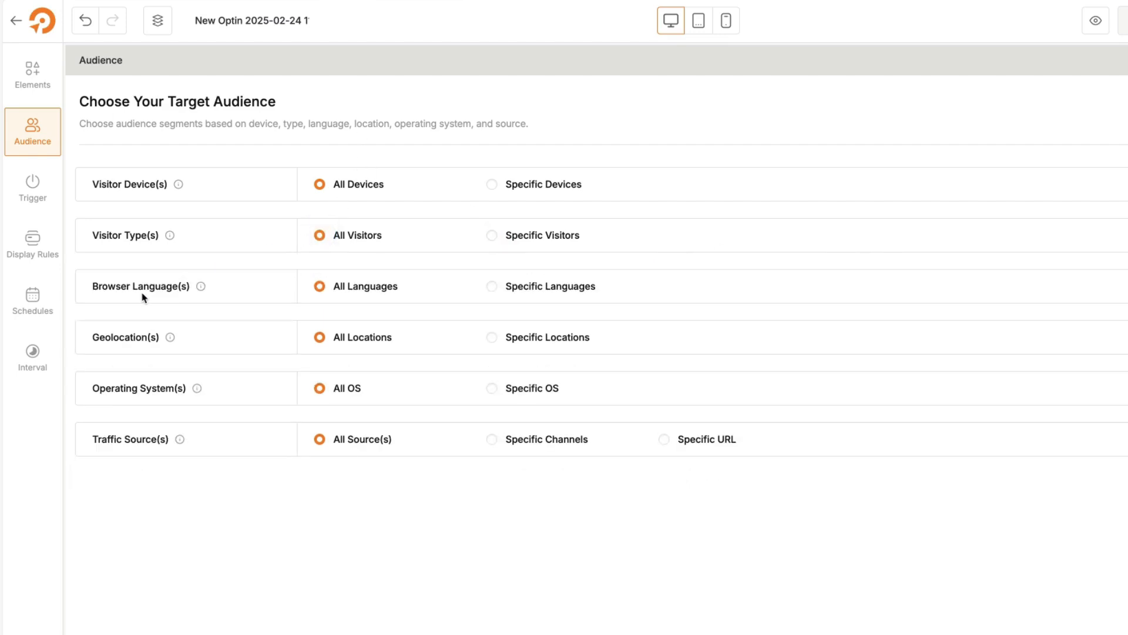
pyautogui.click(493, 287)
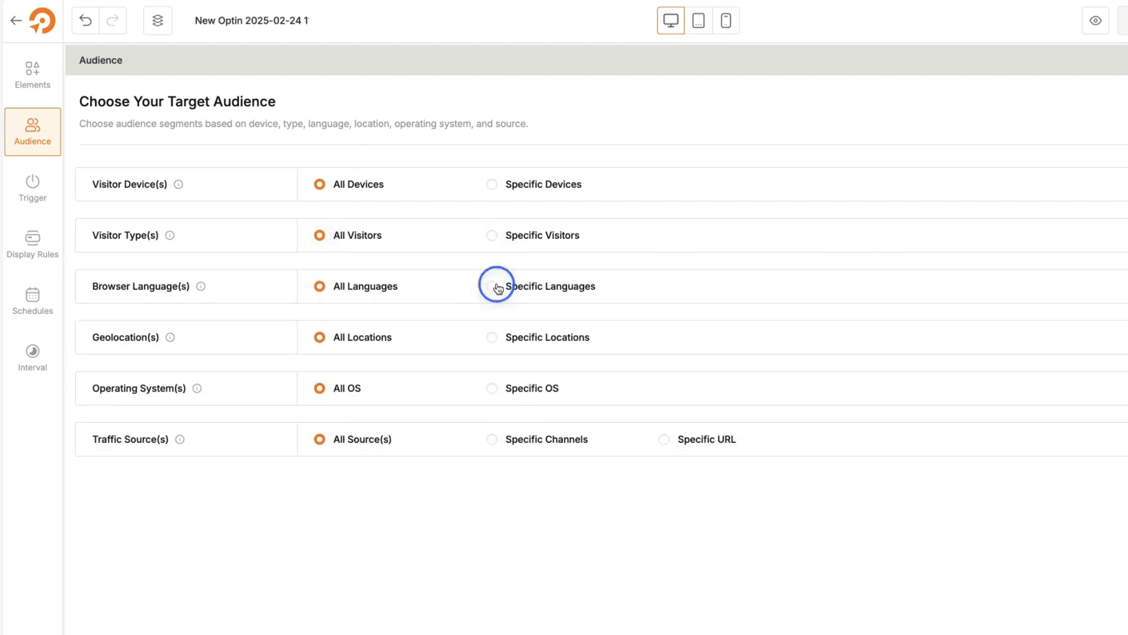
pyautogui.click(320, 288)
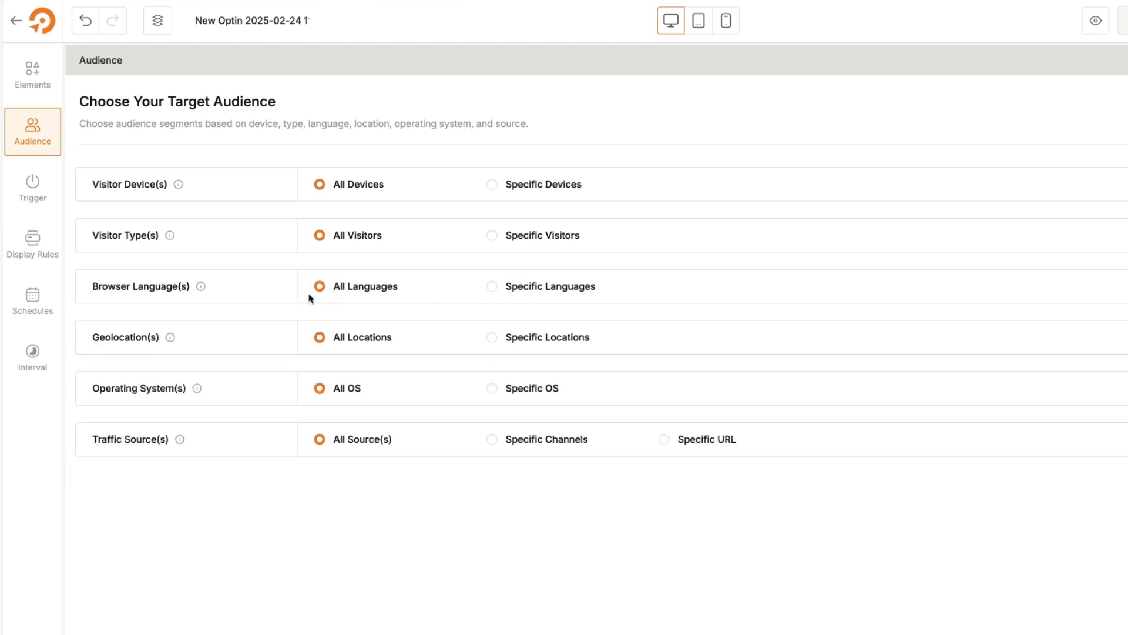
# Review the Specific Locations, Specific Channels and Specific URL audience options, leaving All Locations and All Source(s) selected
pyautogui.click(499, 338)
pyautogui.click(508, 372)
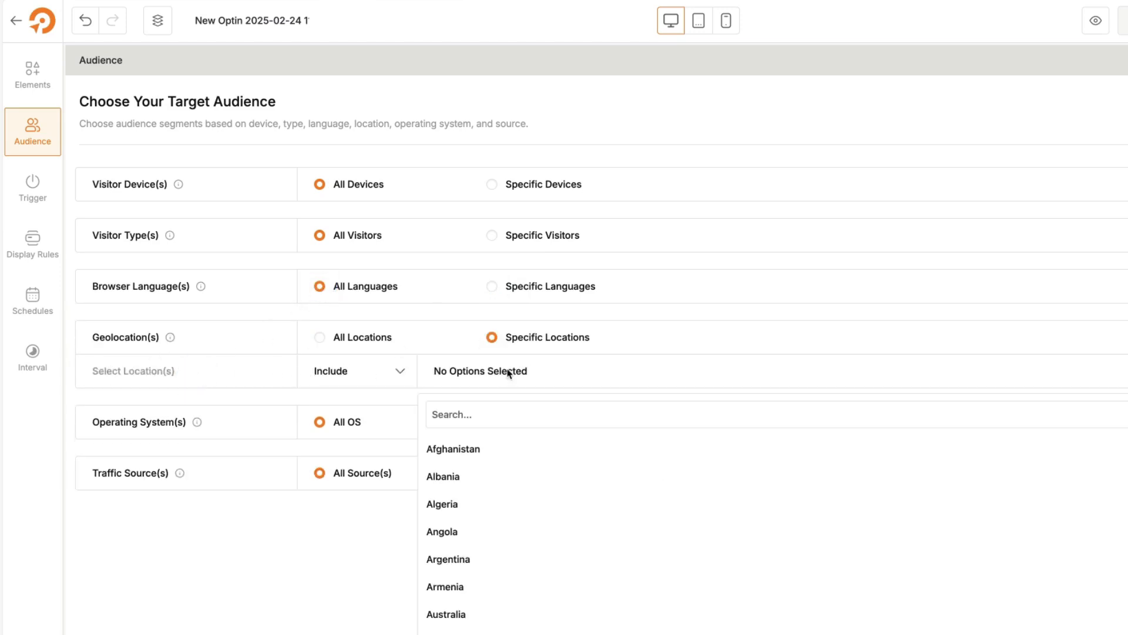
pyautogui.click(334, 340)
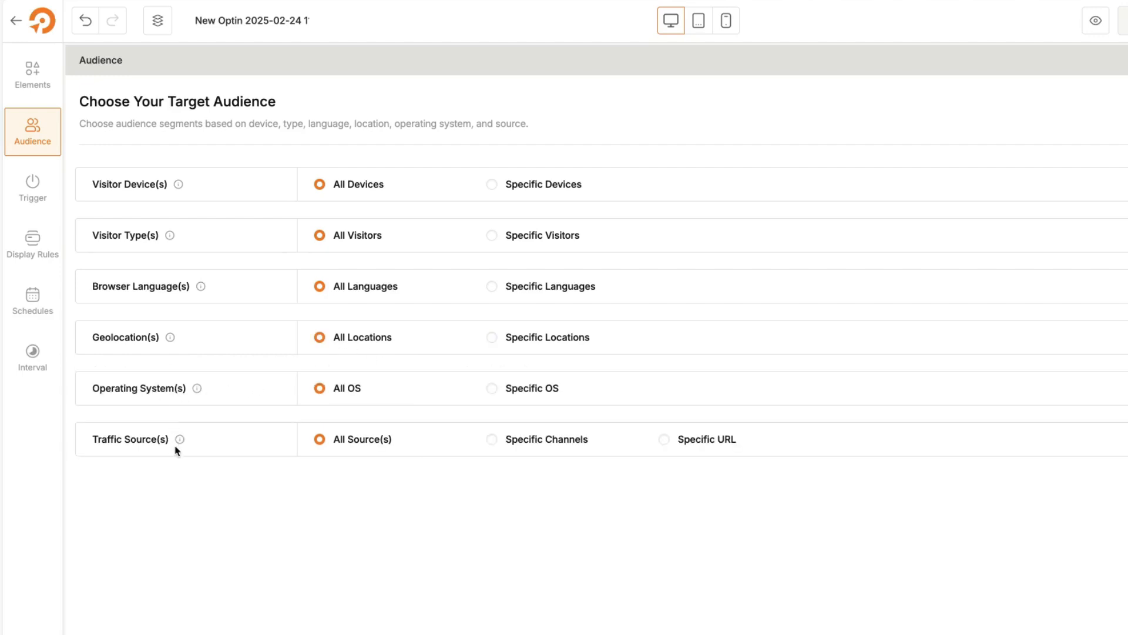
pyautogui.click(492, 441)
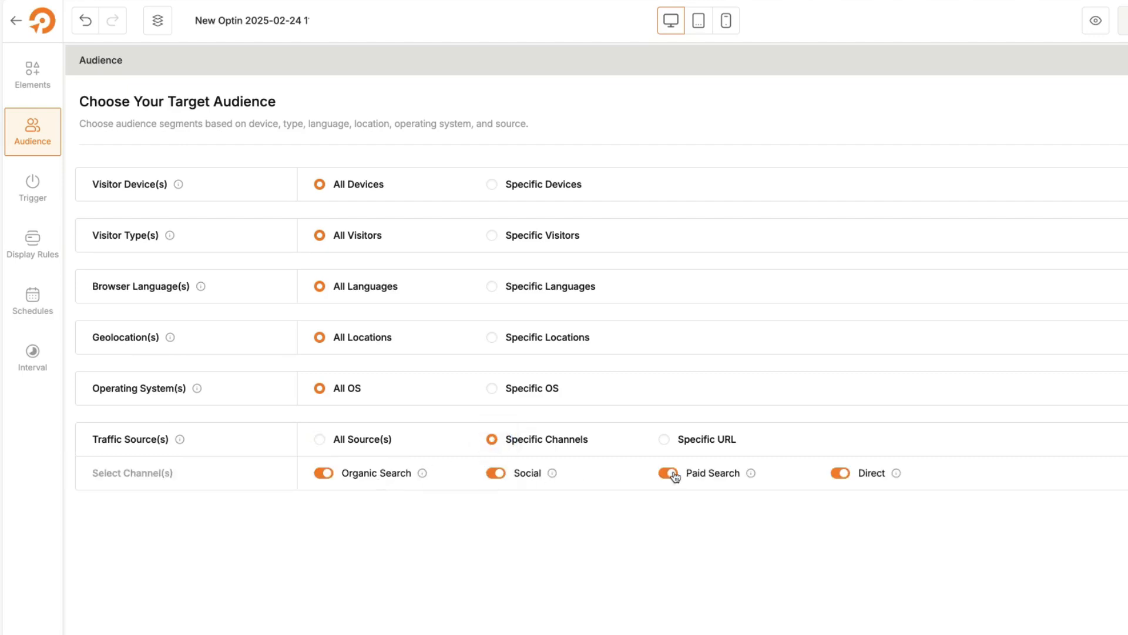
pyautogui.click(664, 441)
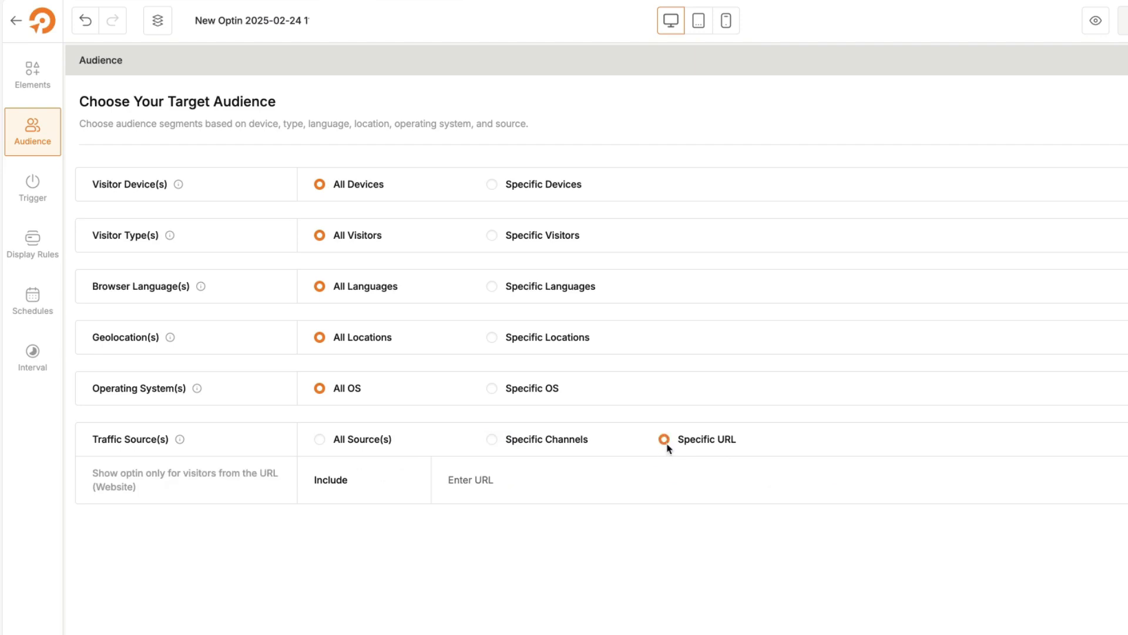
pyautogui.click(320, 439)
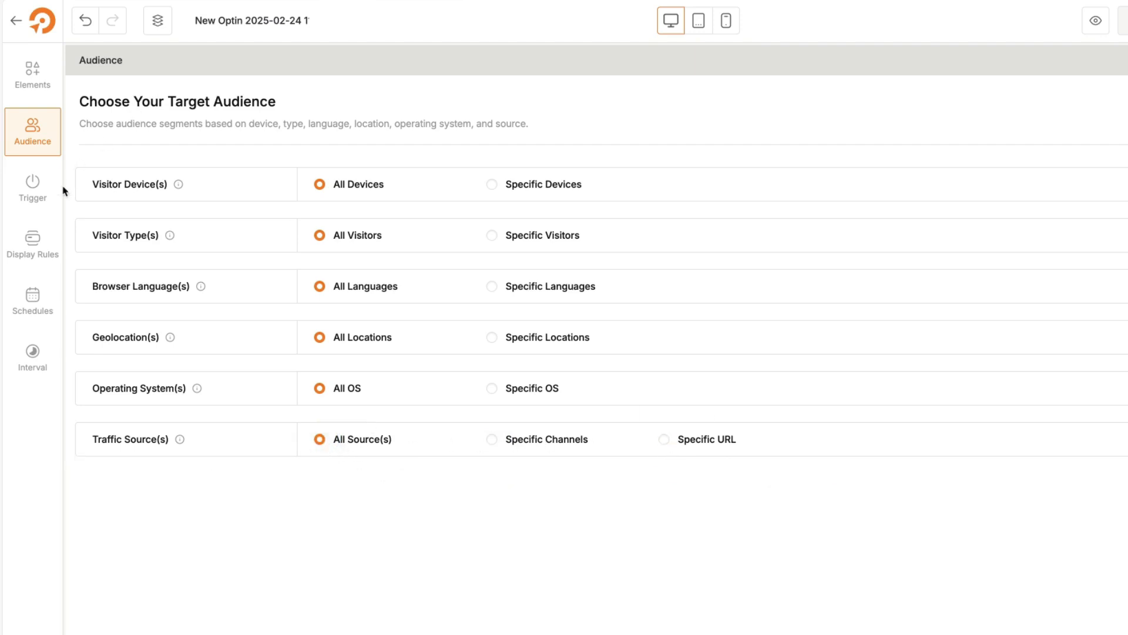
# Go to the optin's trigger settings, try 2 seconds for the After X Seconds trigger, and remove that trigger
pyautogui.click(32, 187)
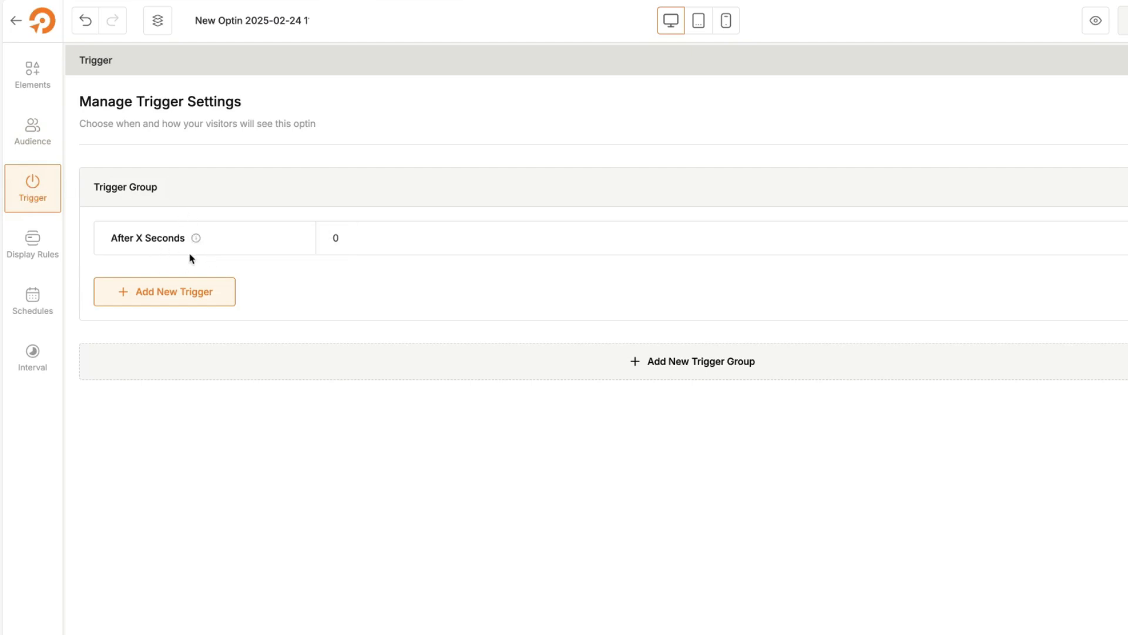
pyautogui.click(332, 238)
pyautogui.write('2')
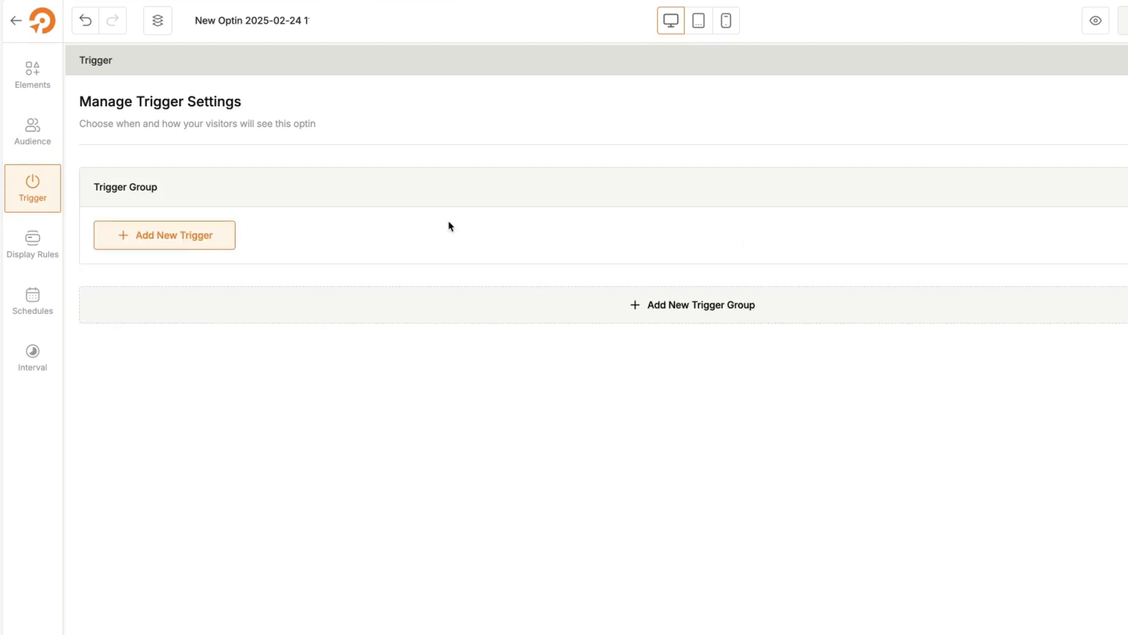
# Add an After Scrolling trigger at 50 percent of the page, shown after a delay of 5 seconds
pyautogui.click(177, 240)
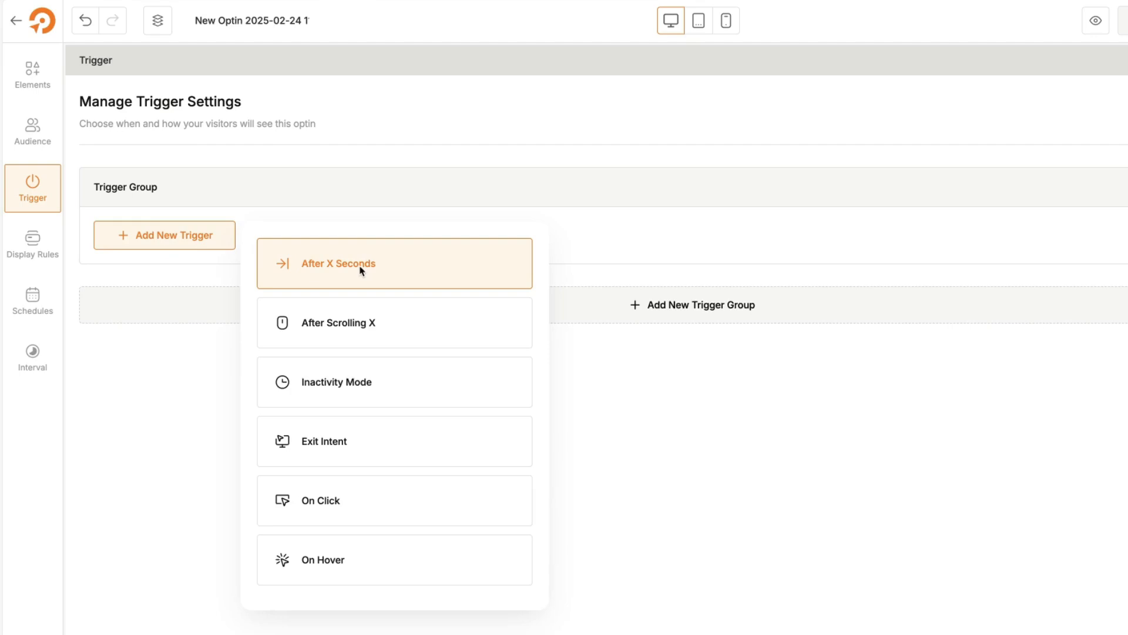
pyautogui.click(345, 325)
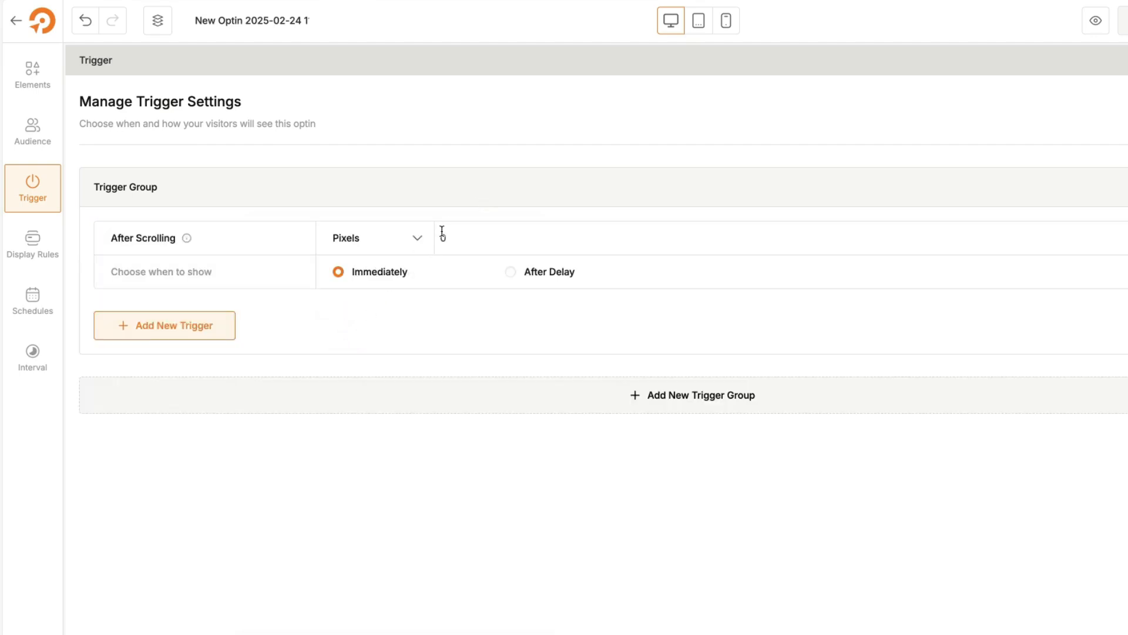
pyautogui.click(390, 244)
pyautogui.click(350, 311)
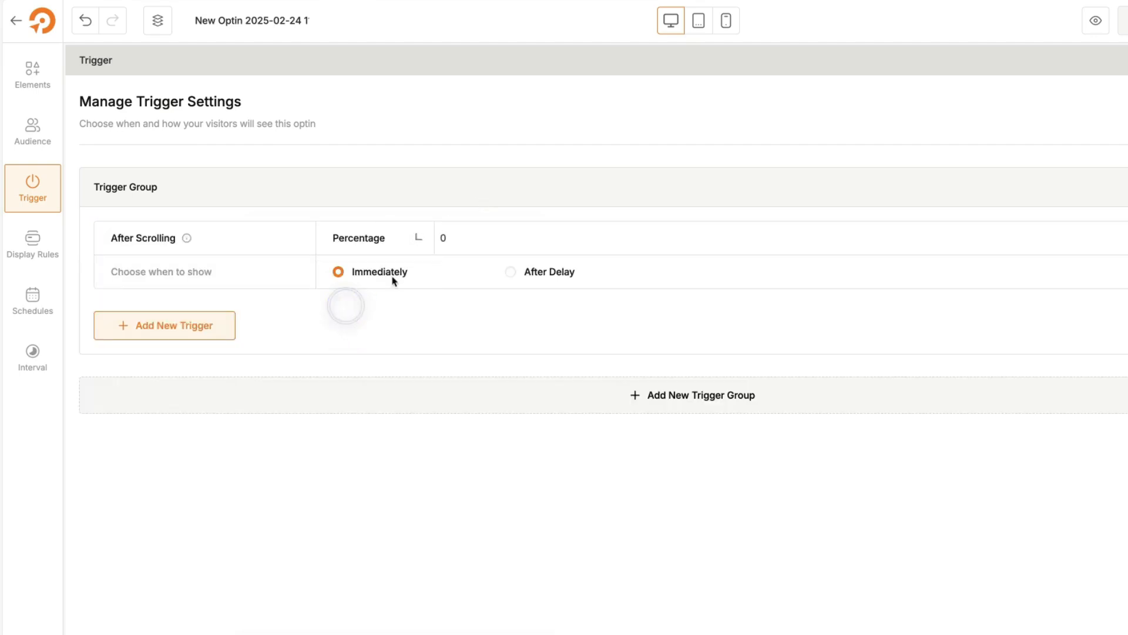
pyautogui.click(440, 237)
pyautogui.click(512, 272)
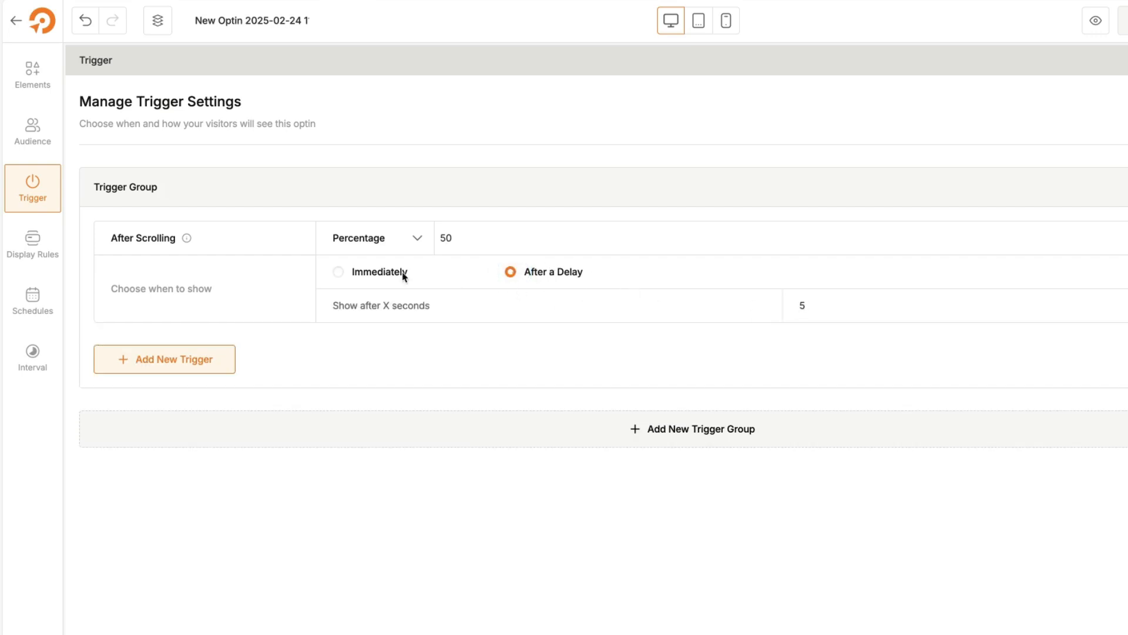
# Add an Exit Intent trigger to the same trigger group as the scrolling trigger
pyautogui.click(197, 359)
pyautogui.scroll(-2, 372, 428)
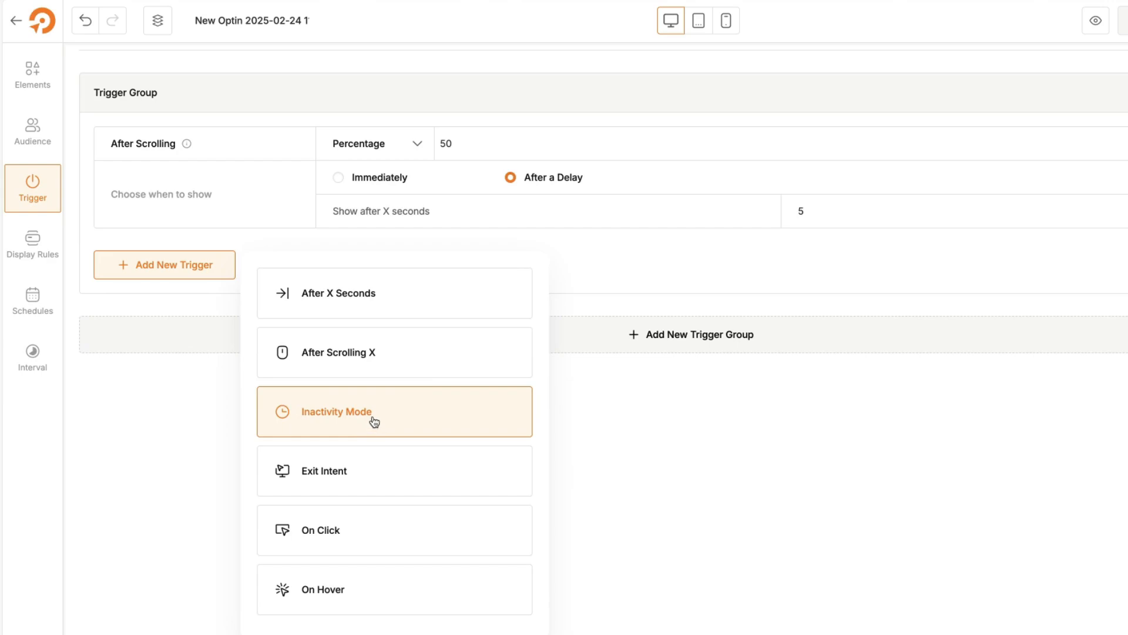
pyautogui.click(339, 473)
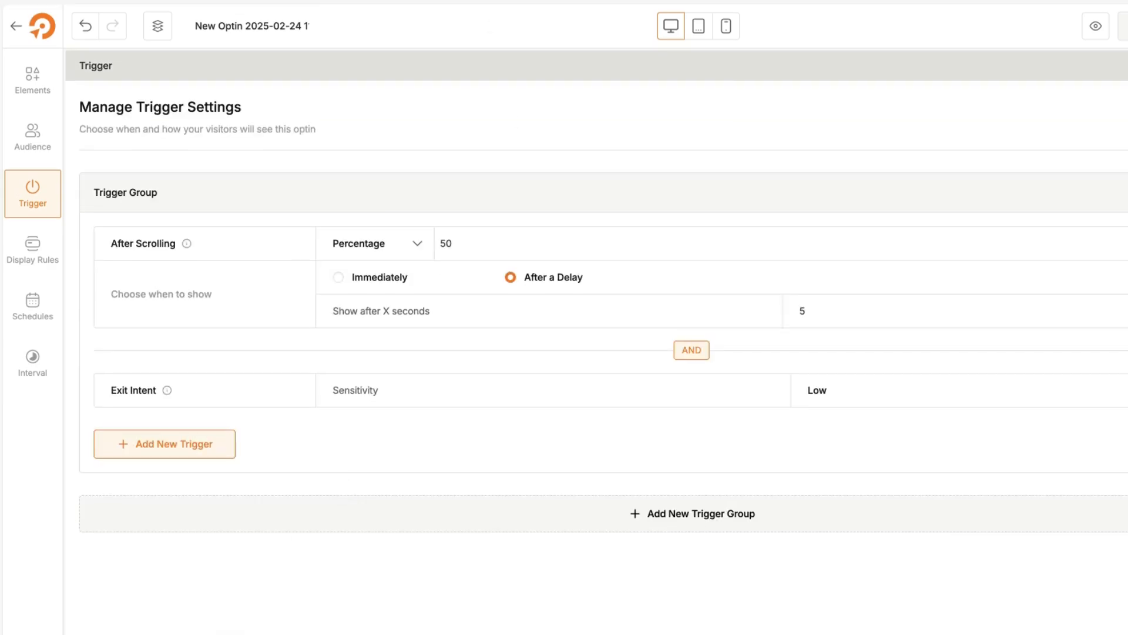
# Look at the top of the live test site's homepage, return to the optin builder, and examine the Exit Intent sensitivity levels
pyautogui.click(479, 32)
pyautogui.scroll(5, 614, 459)
pyautogui.scroll(5, 614, 458)
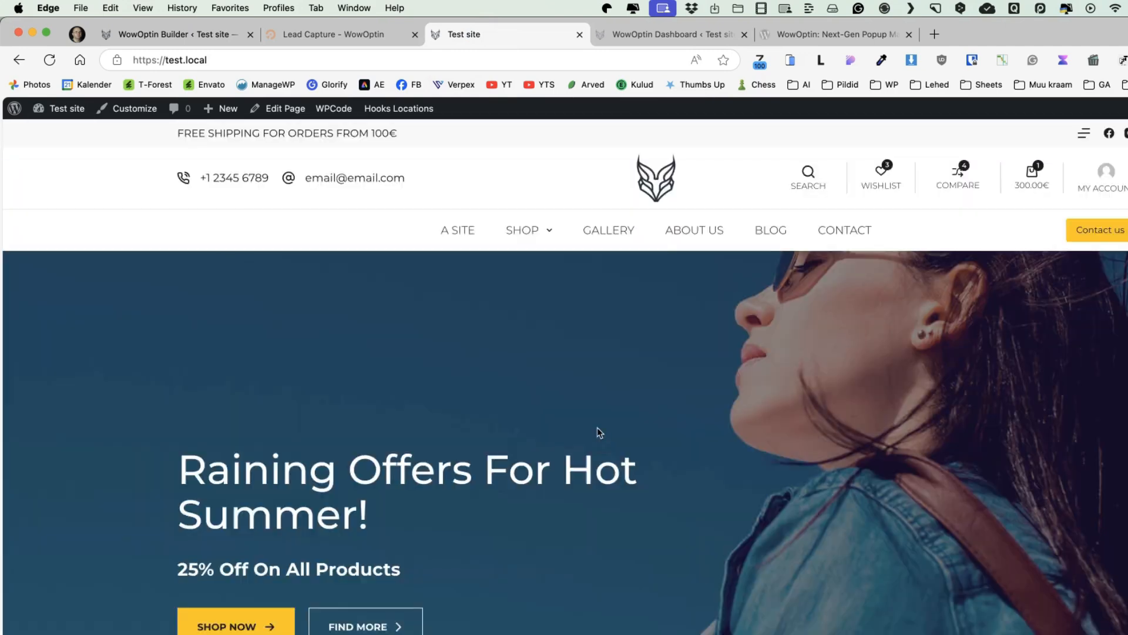
pyautogui.press('super+shift+b')
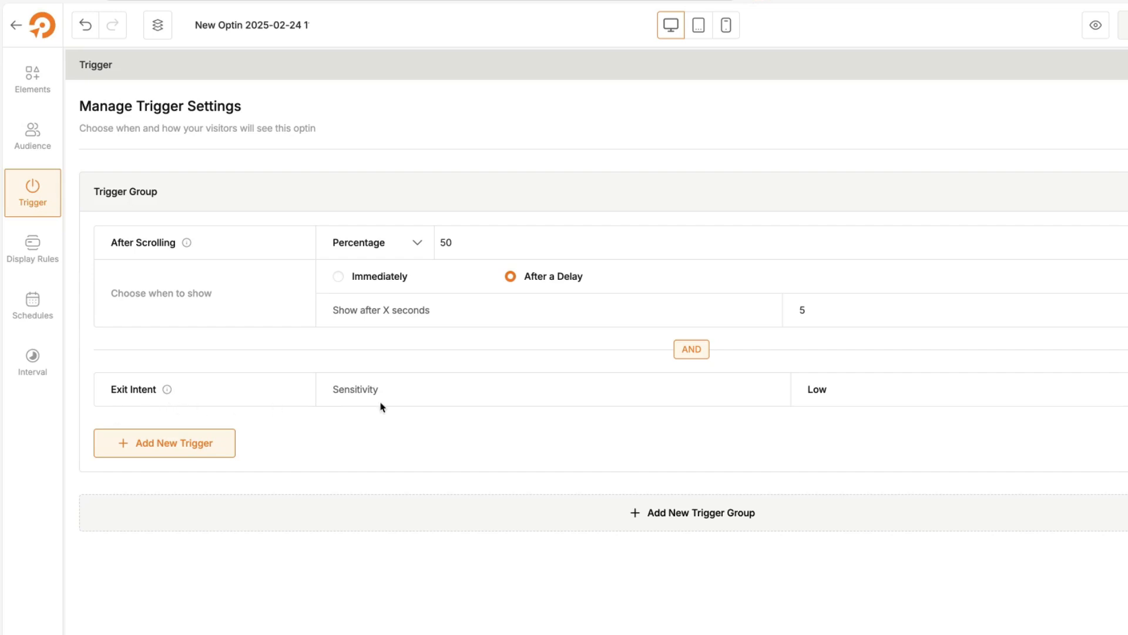
pyautogui.click(864, 393)
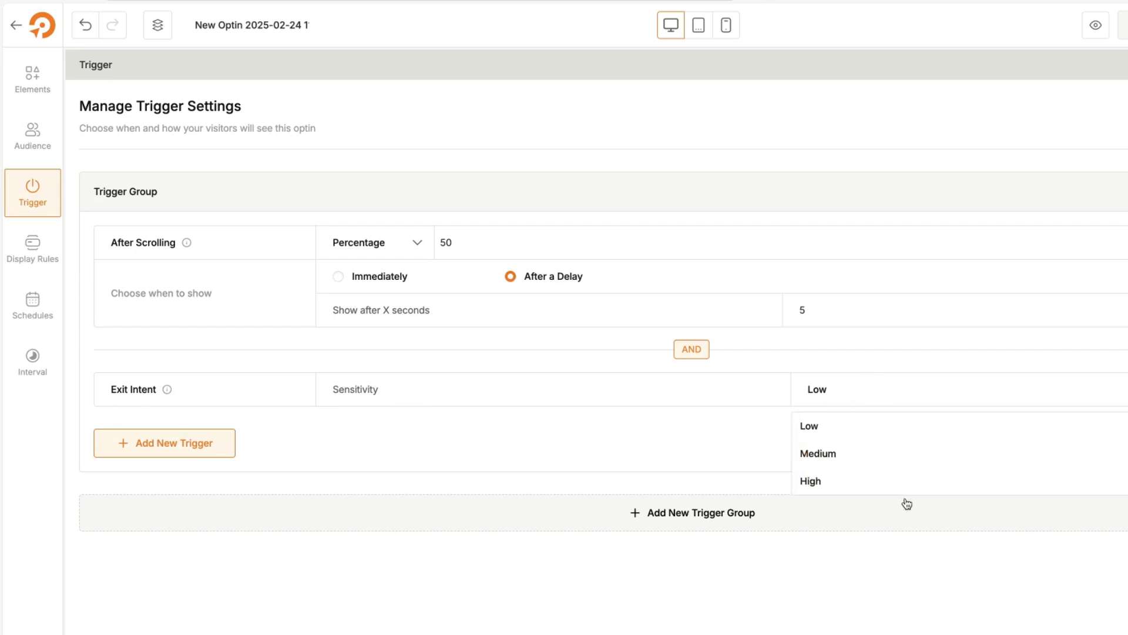
# Try the On Click and On Hover triggers in the trigger group, removing each after viewing its settings
pyautogui.click(183, 375)
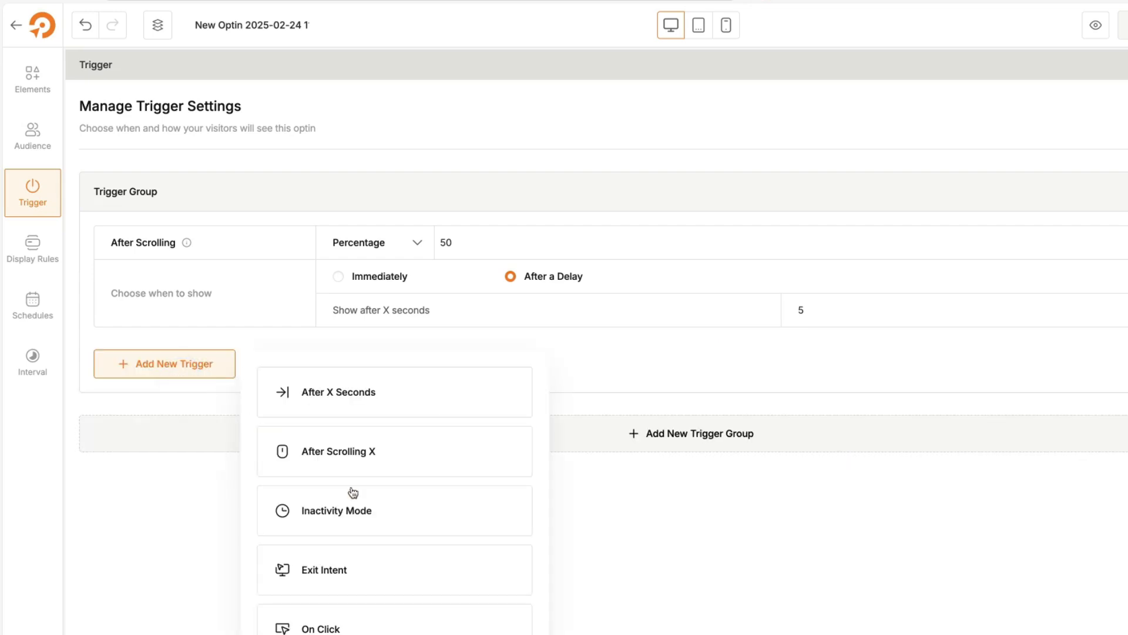
pyautogui.scroll(-2, 351, 491)
pyautogui.click(340, 568)
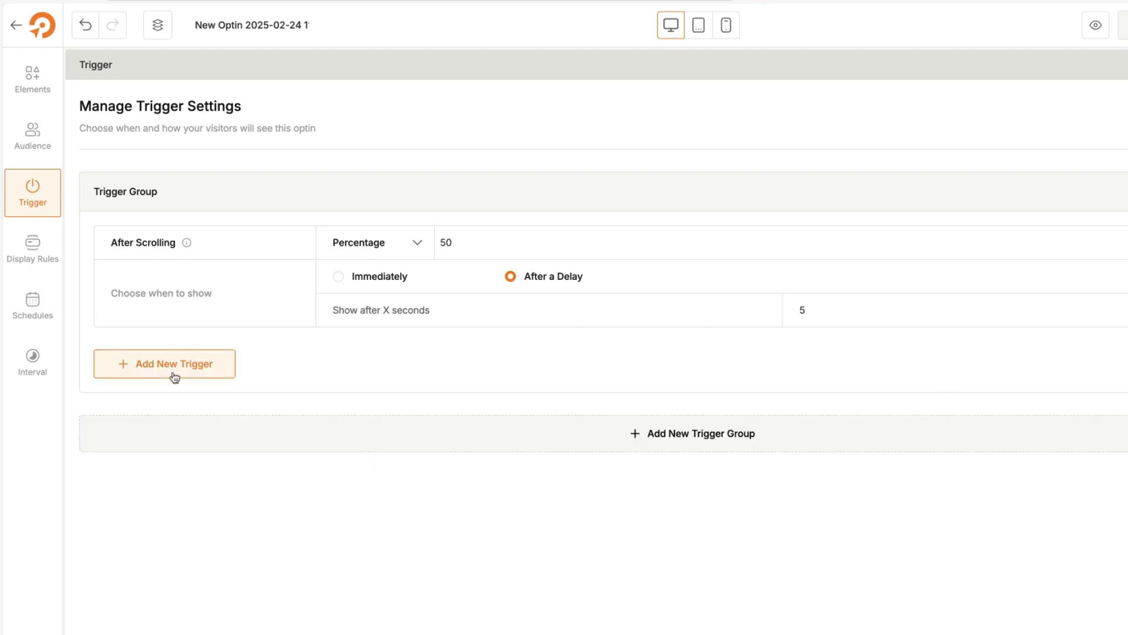
pyautogui.click(177, 361)
pyautogui.scroll(-1, 304, 448)
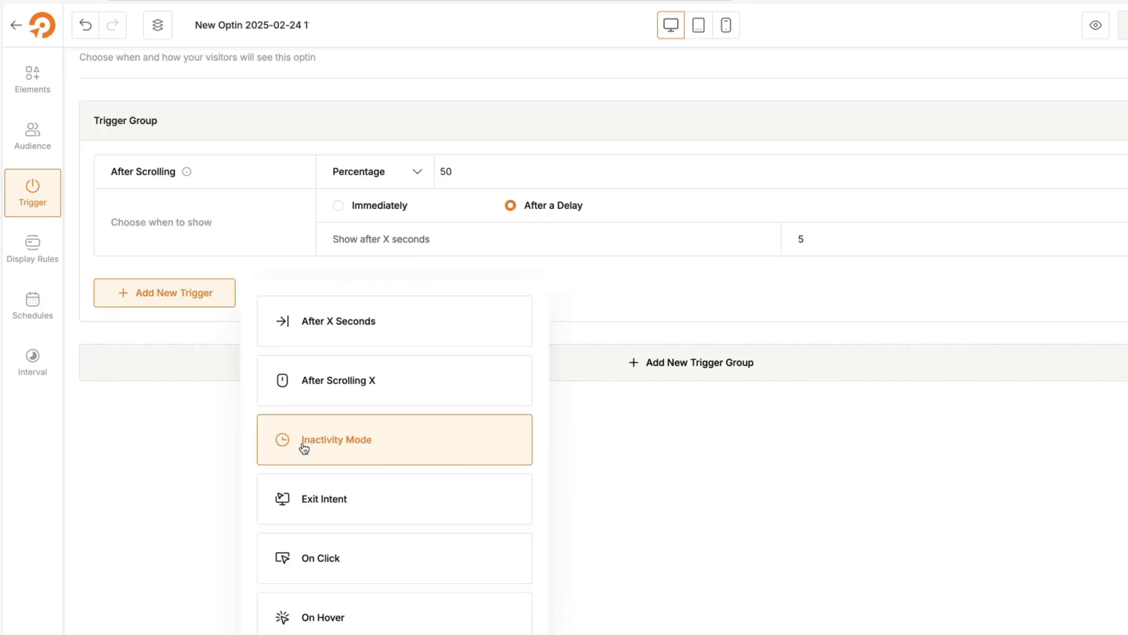
pyautogui.click(331, 624)
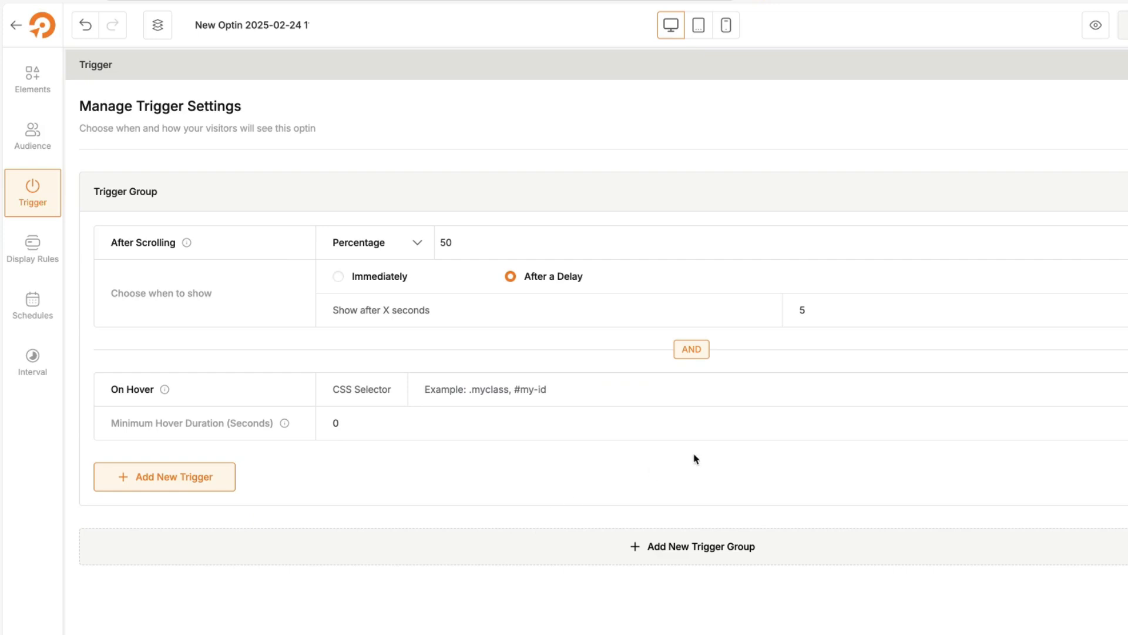
pyautogui.click(1124, 389)
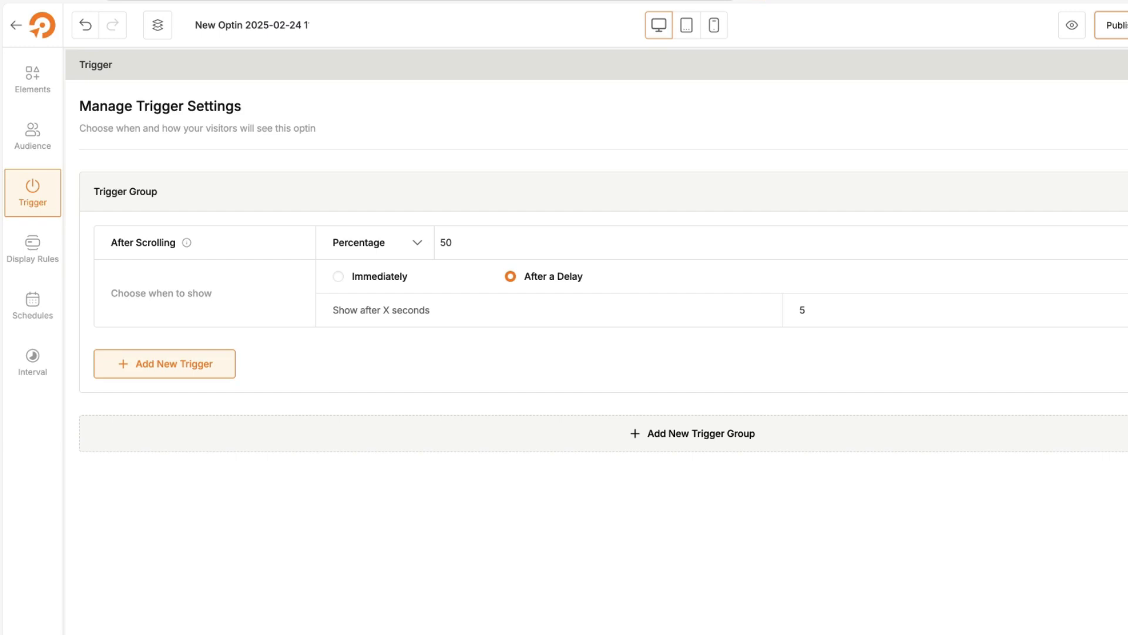
# Go to the display rules and restrict the Page rule to the specific page Terms & conditions
pyautogui.click(33, 248)
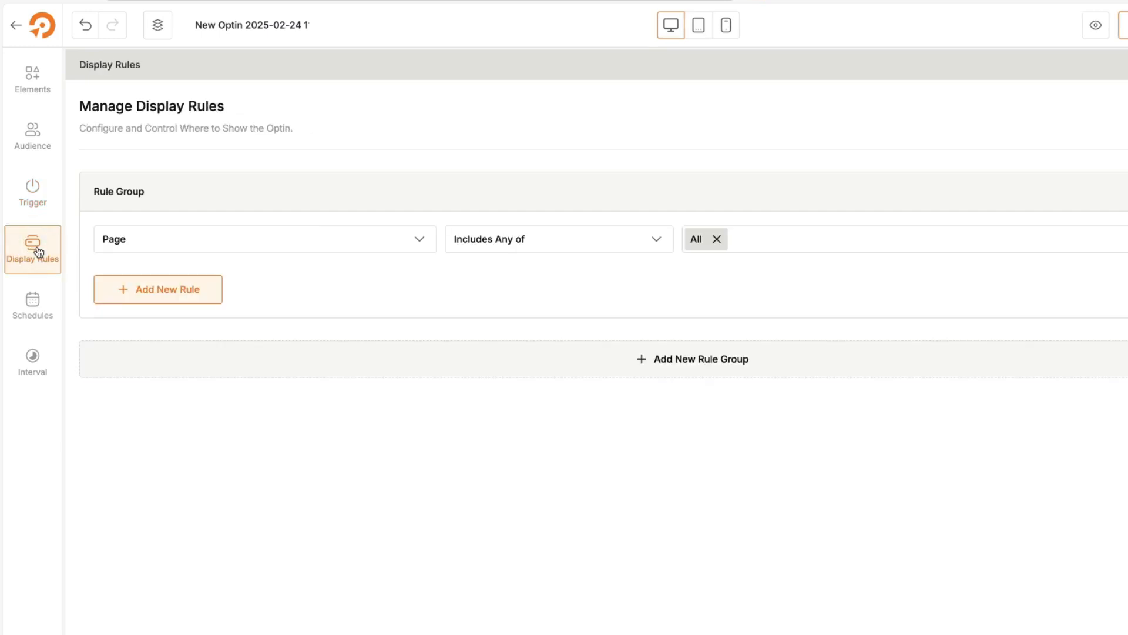
pyautogui.click(160, 240)
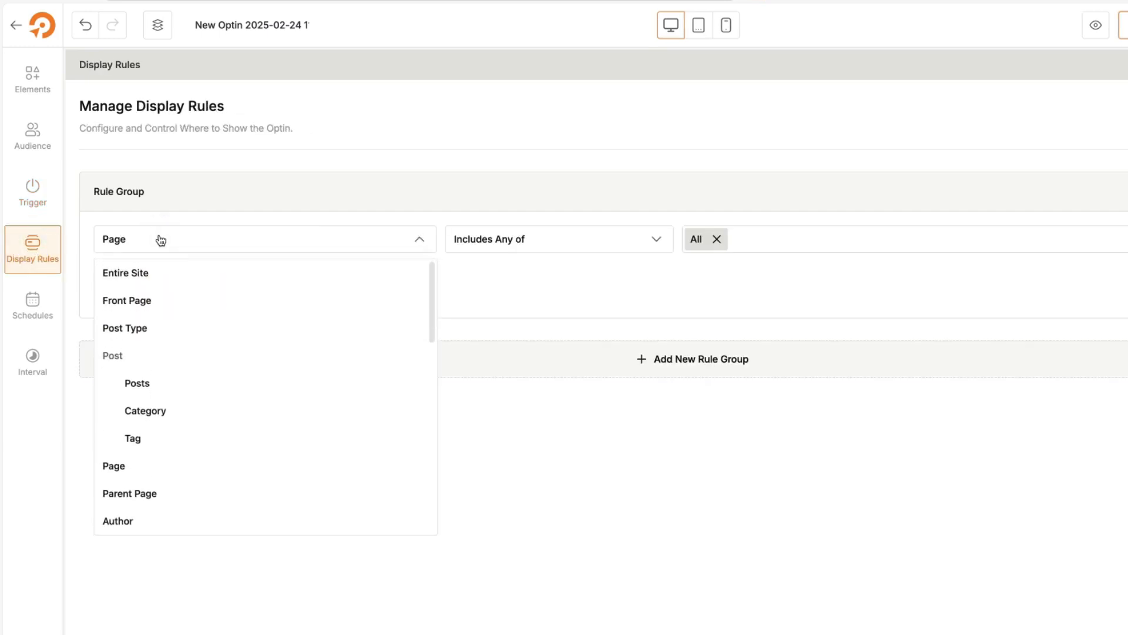
pyautogui.click(468, 189)
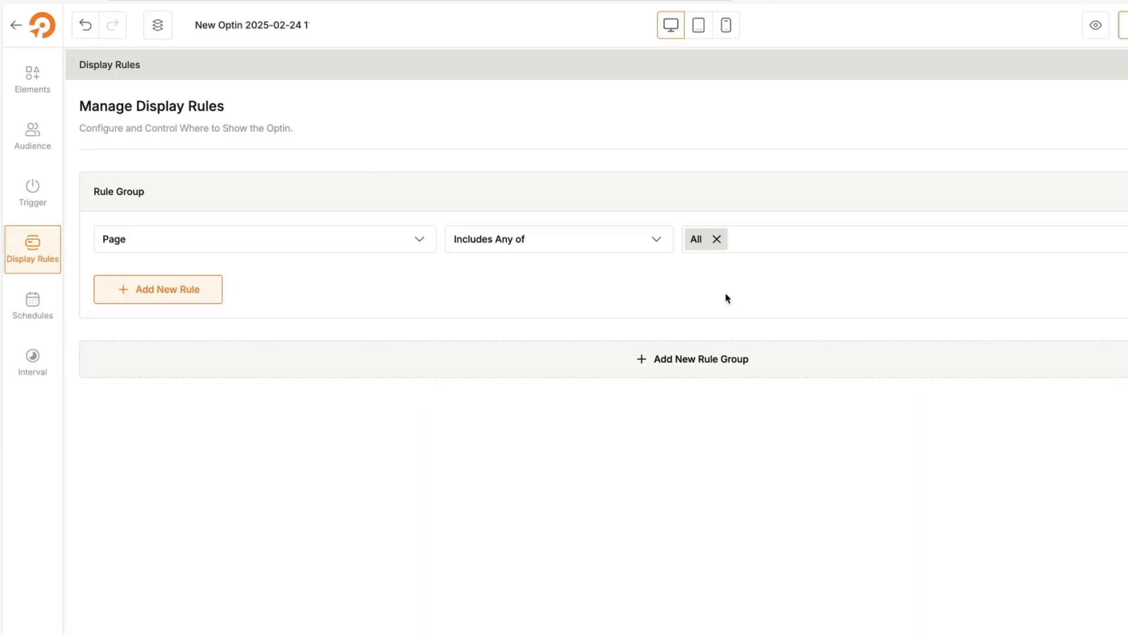
pyautogui.click(730, 237)
pyautogui.click(764, 268)
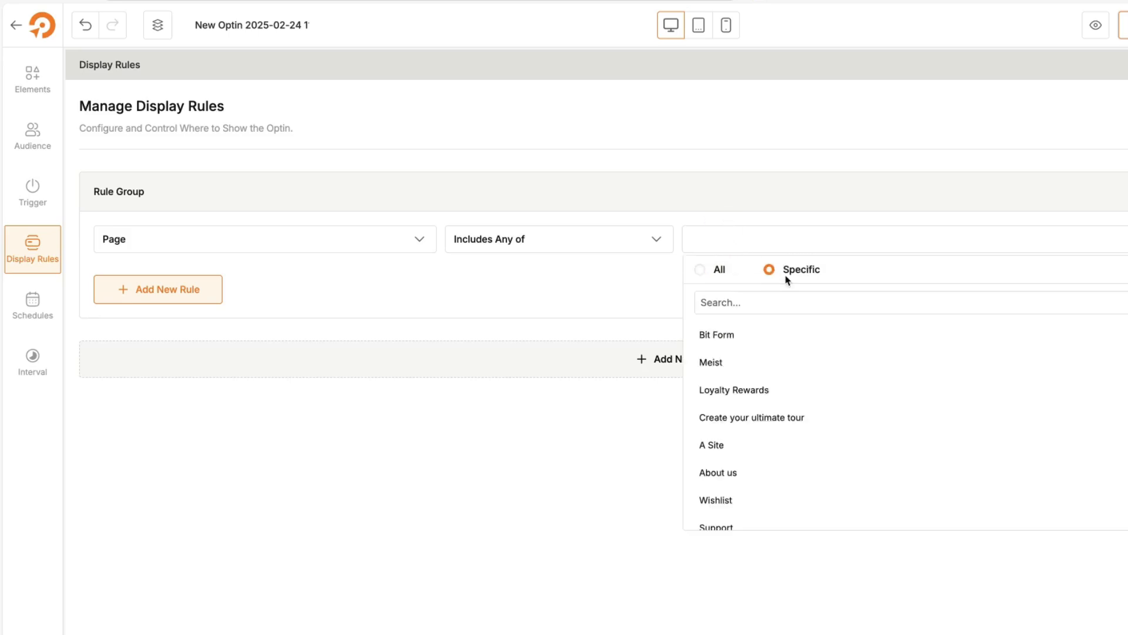
pyautogui.click(739, 303)
pyautogui.write('term')
pyautogui.click(738, 360)
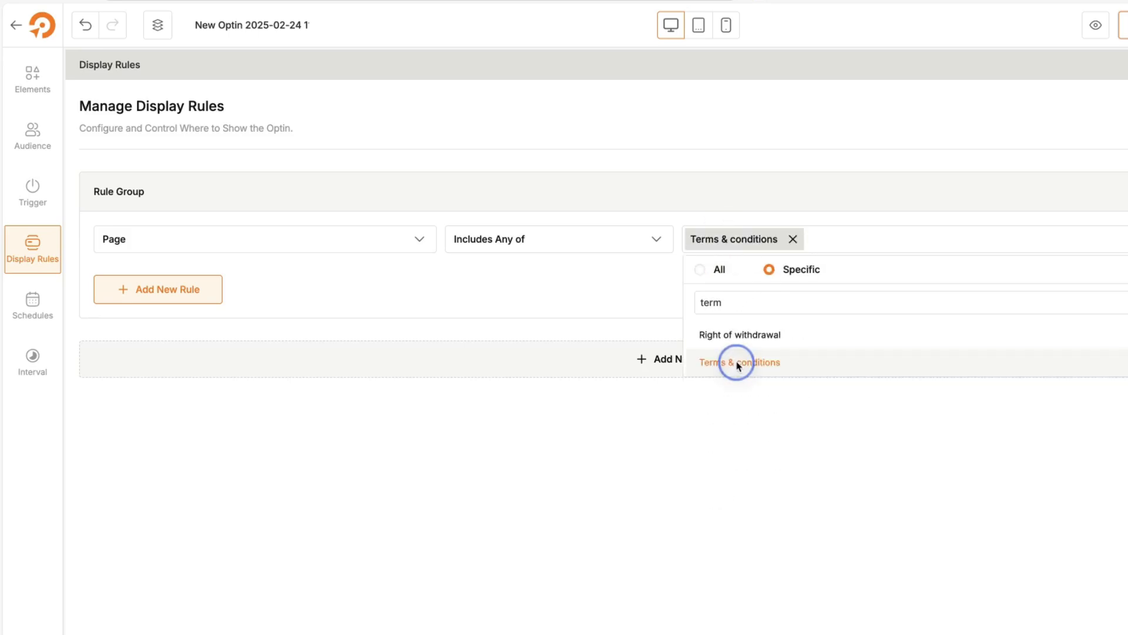
pyautogui.click(738, 505)
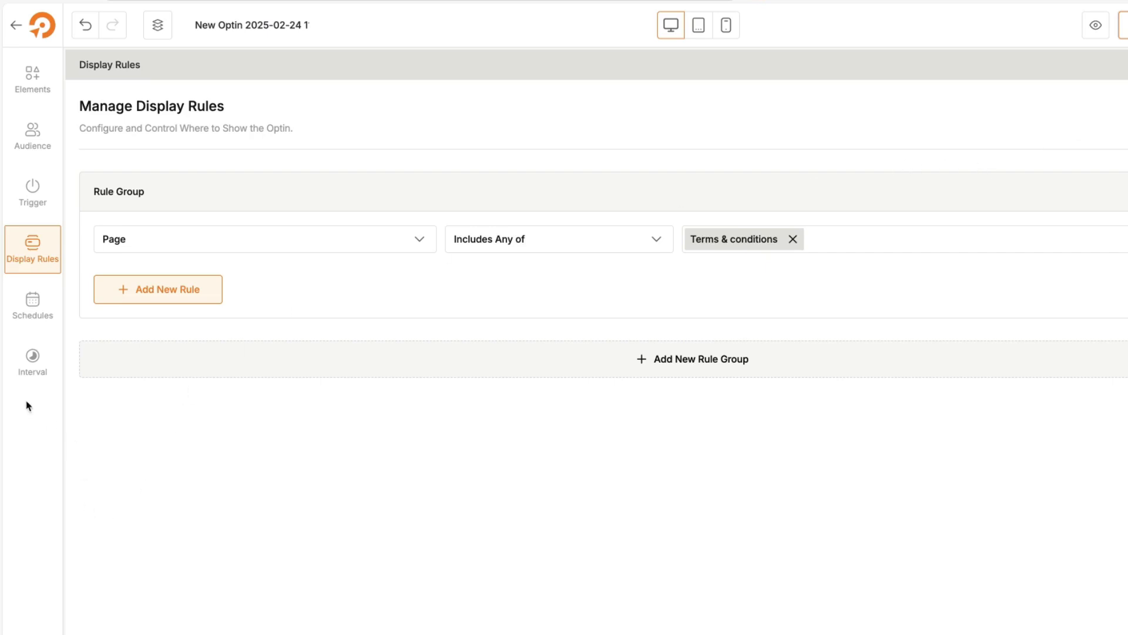
# Review the available display rule conditions, including the WooCommerce, EDD and Custom URL Parameter options, leaving Page selected
pyautogui.click(32, 305)
pyautogui.click(34, 246)
pyautogui.click(194, 237)
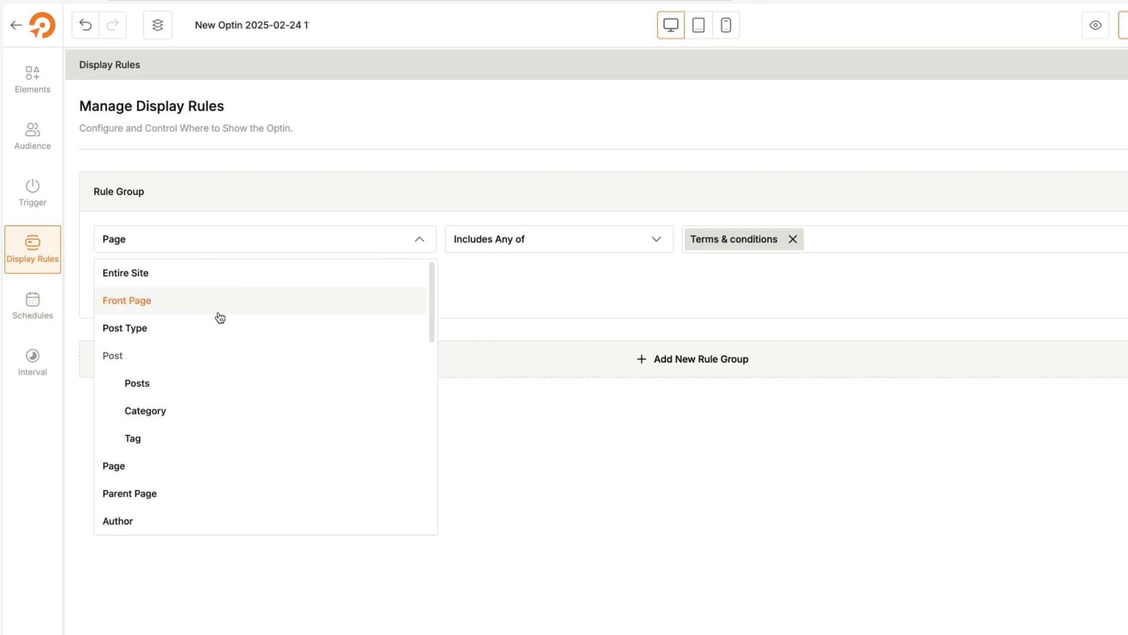
pyautogui.scroll(-1, 219, 318)
pyautogui.scroll(-4, 219, 317)
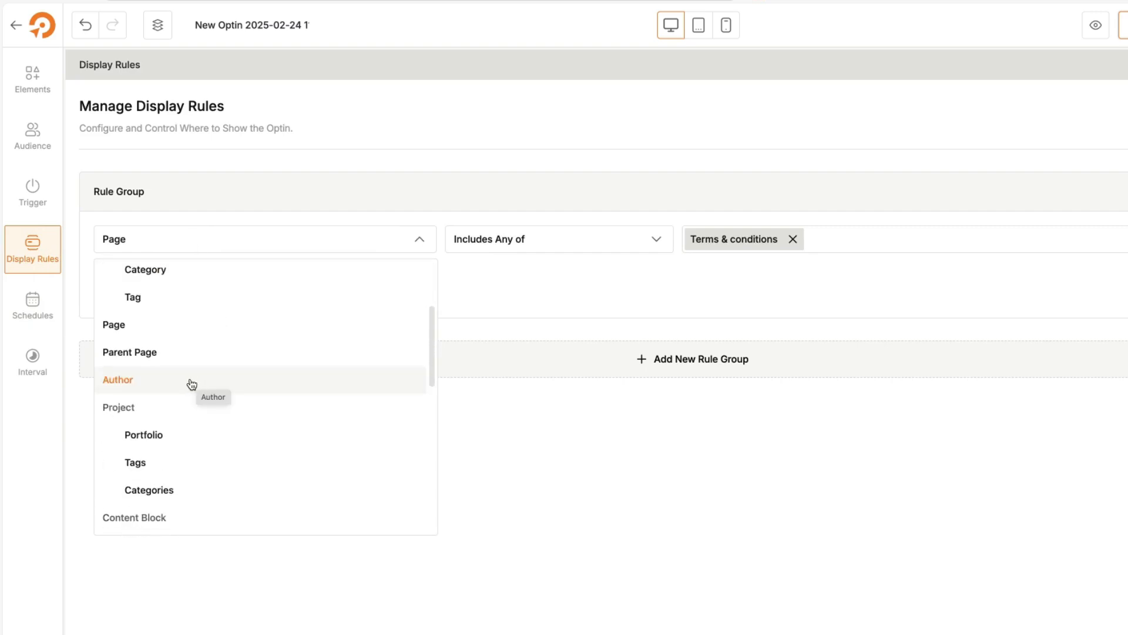
pyautogui.scroll(-3, 181, 389)
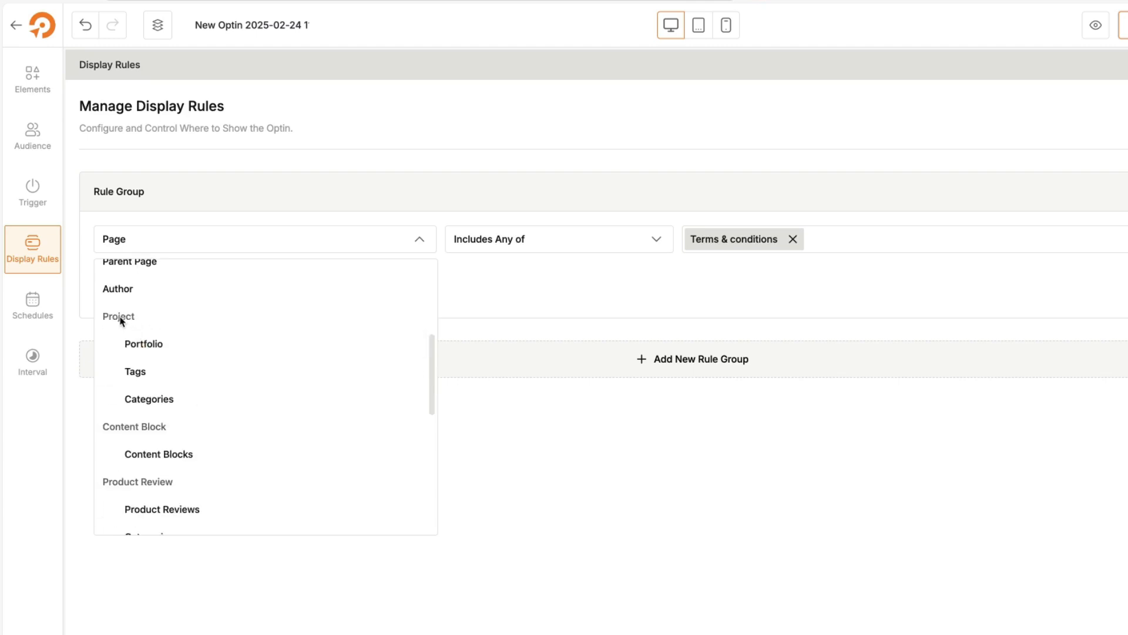
pyautogui.scroll(-2, 155, 406)
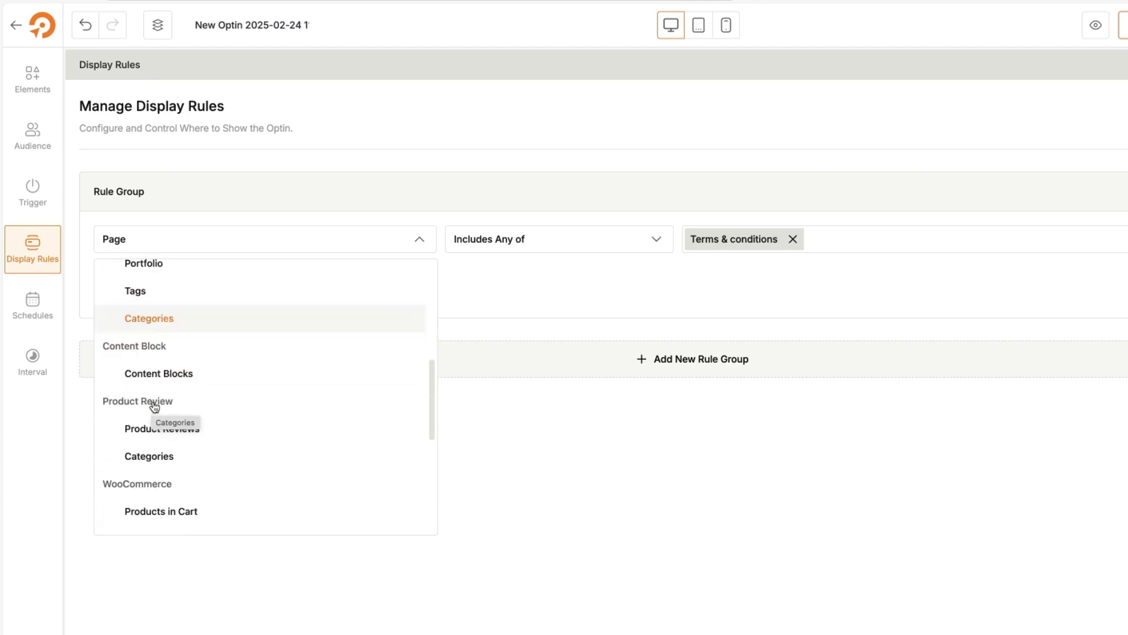
pyautogui.scroll(-3, 155, 405)
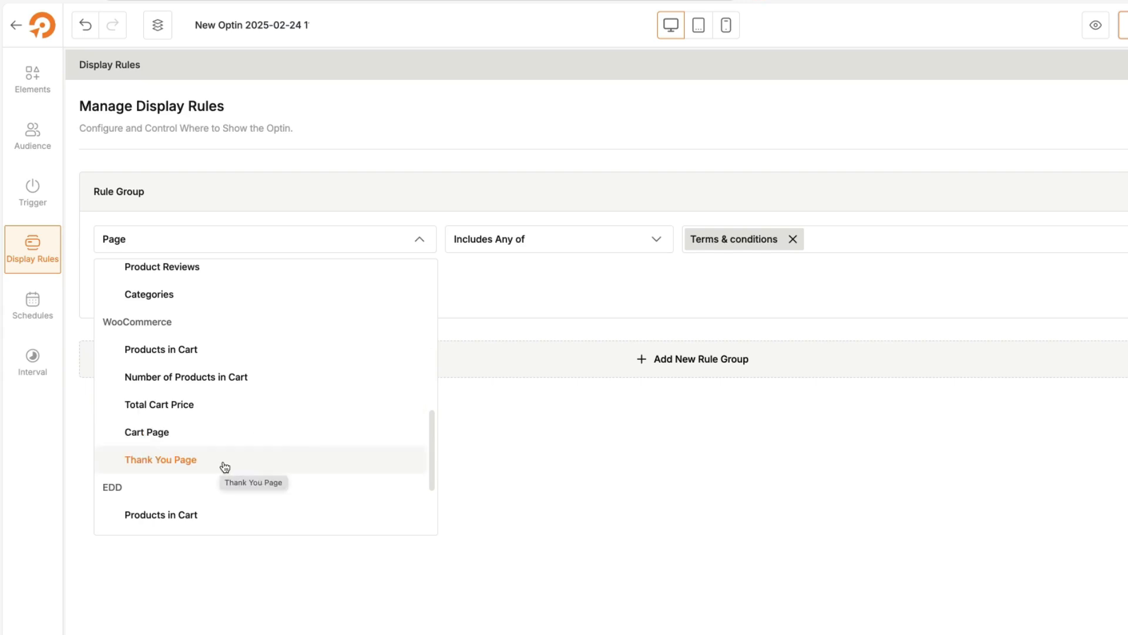
pyautogui.scroll(-3, 299, 456)
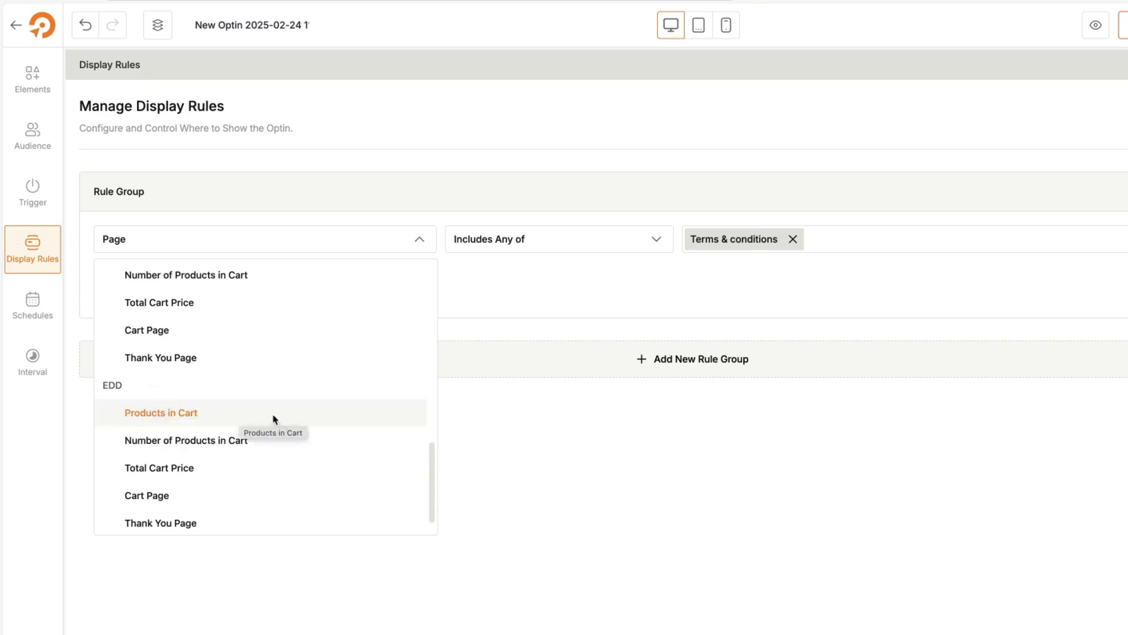
pyautogui.scroll(-1, 274, 421)
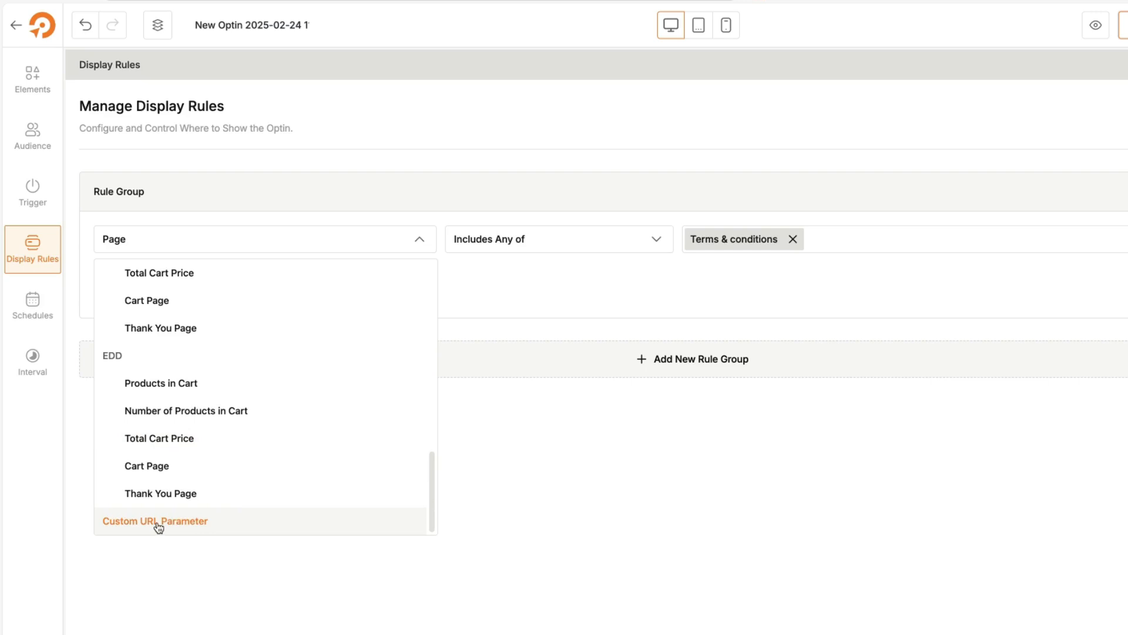
pyautogui.click(546, 504)
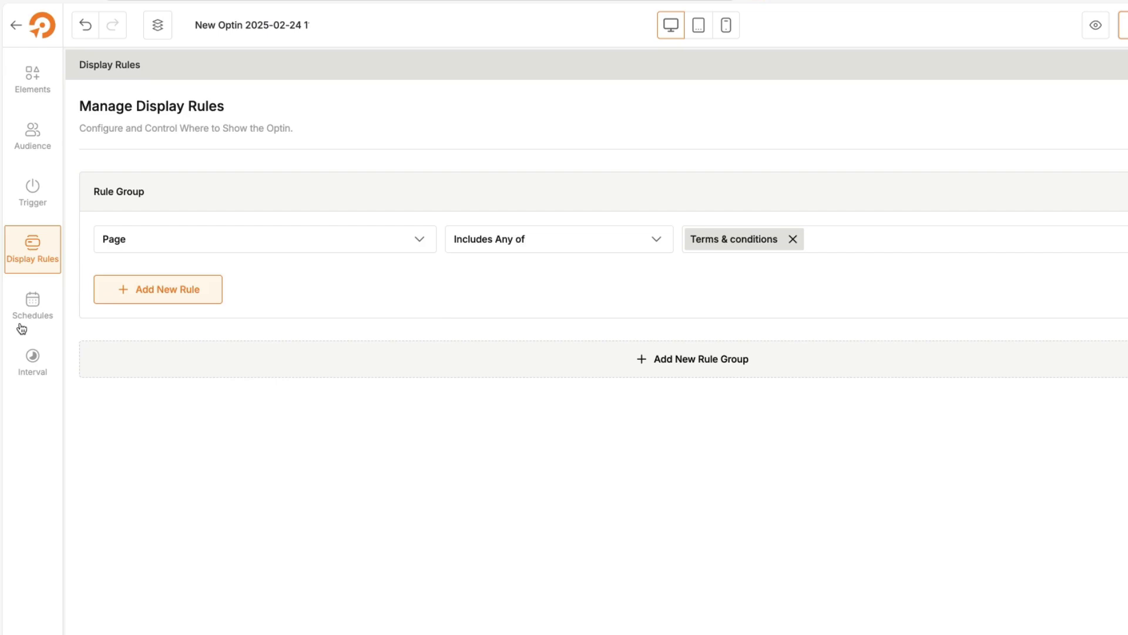
# Go to the schedule settings, try a custom launch date, and set the launch date back to Immediately
pyautogui.click(36, 301)
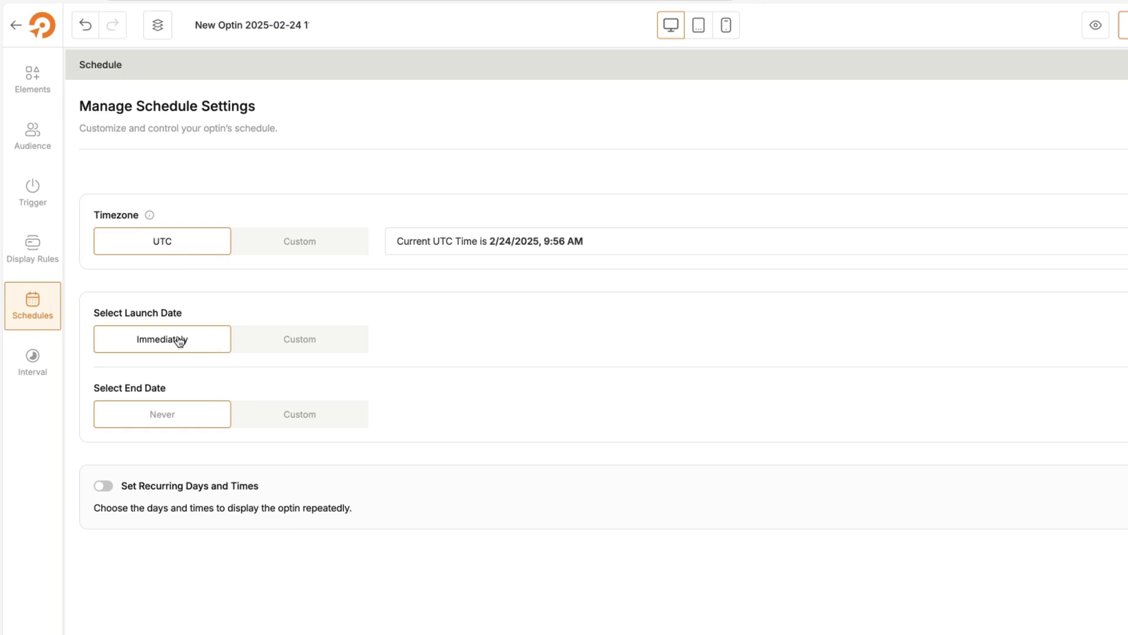
pyautogui.click(334, 339)
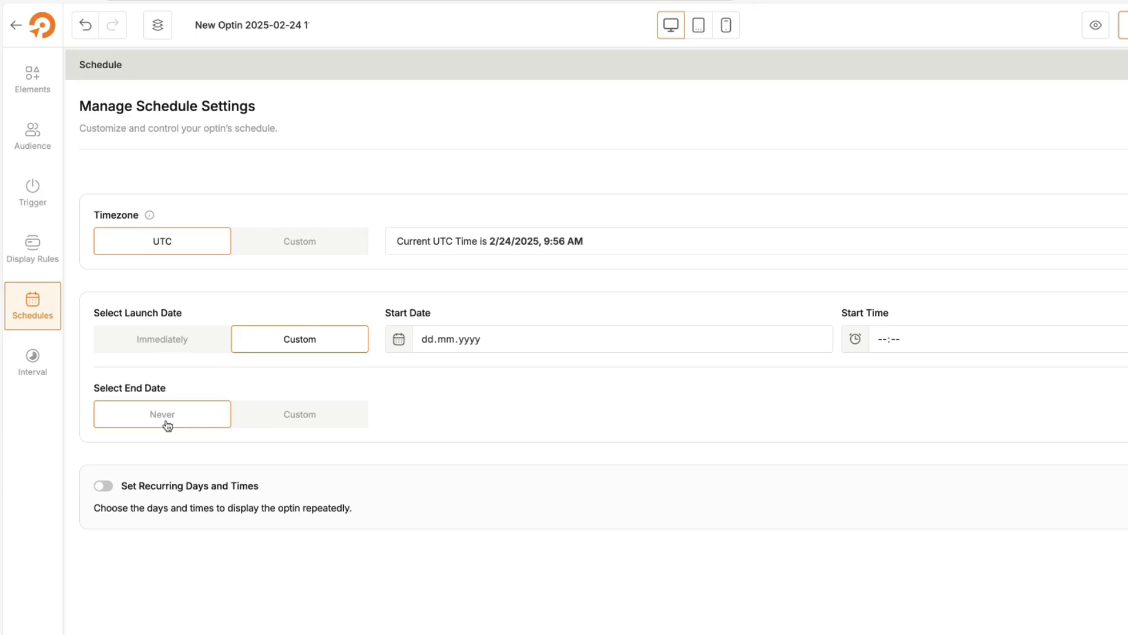
pyautogui.click(147, 345)
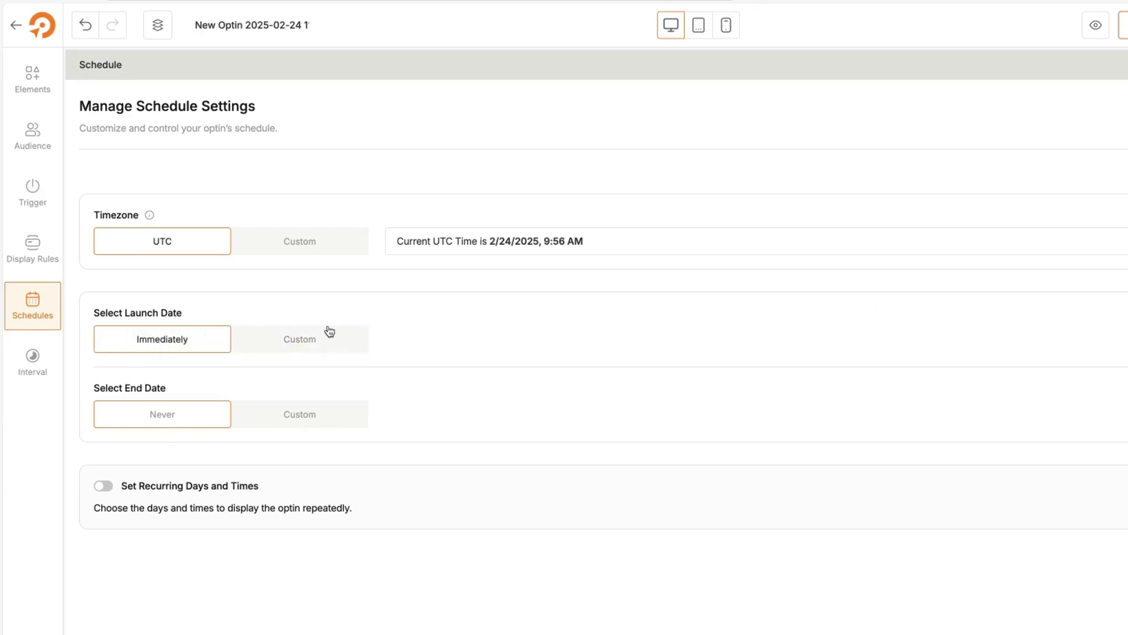
# In the interval settings, try displaying the optin once every 3 days, and set it back to Every Page Load
pyautogui.click(30, 364)
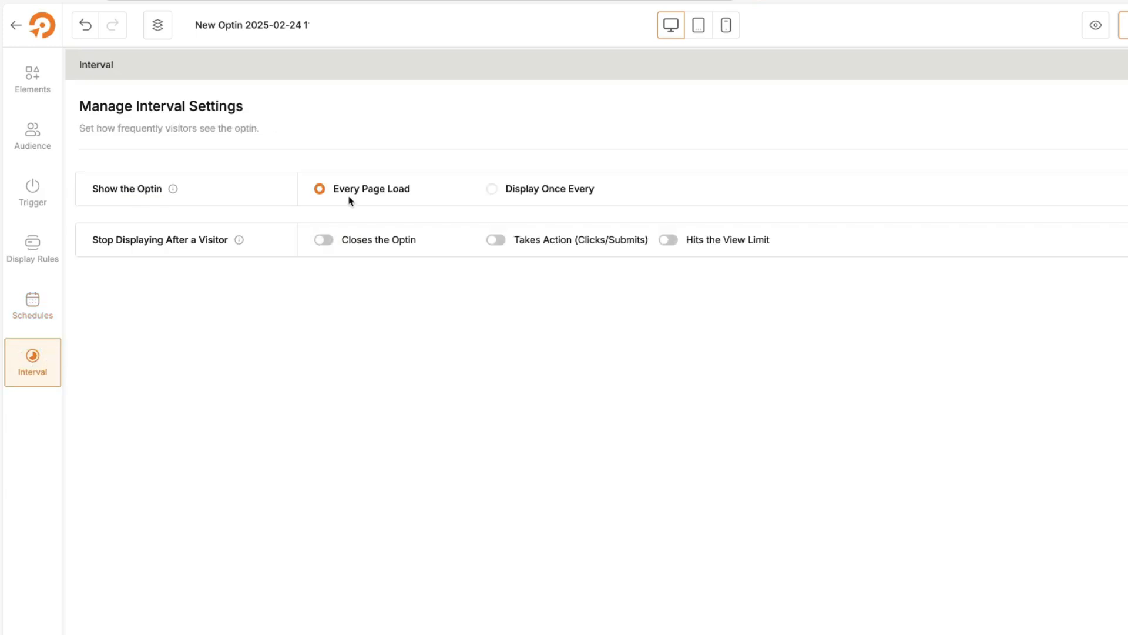
pyautogui.click(494, 189)
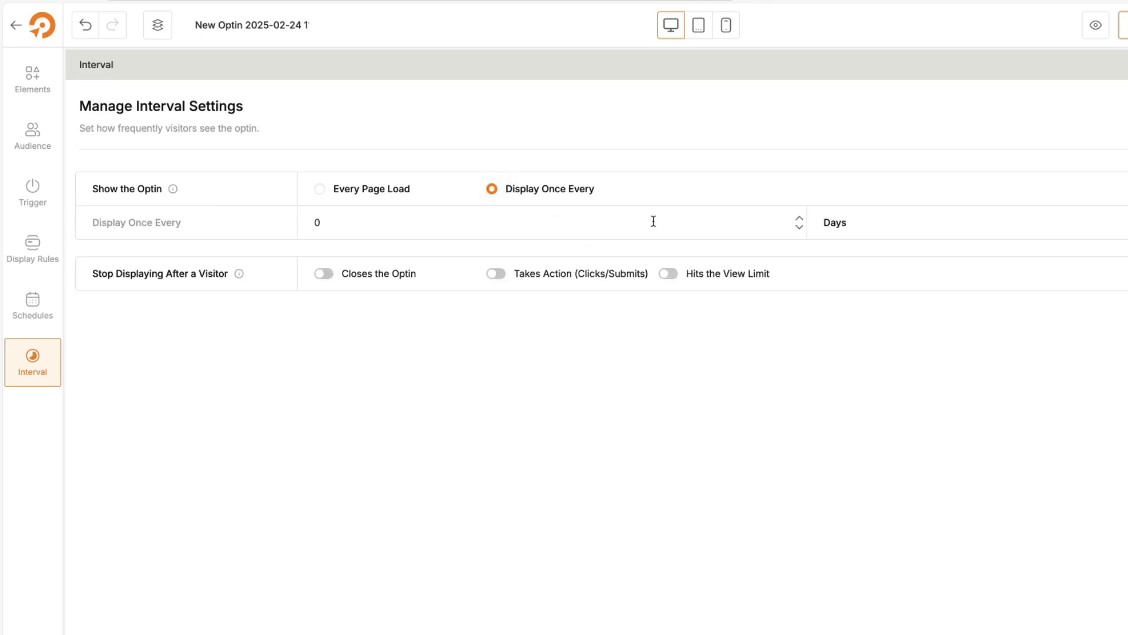
pyautogui.click(317, 222)
pyautogui.write('3')
pyautogui.click(319, 189)
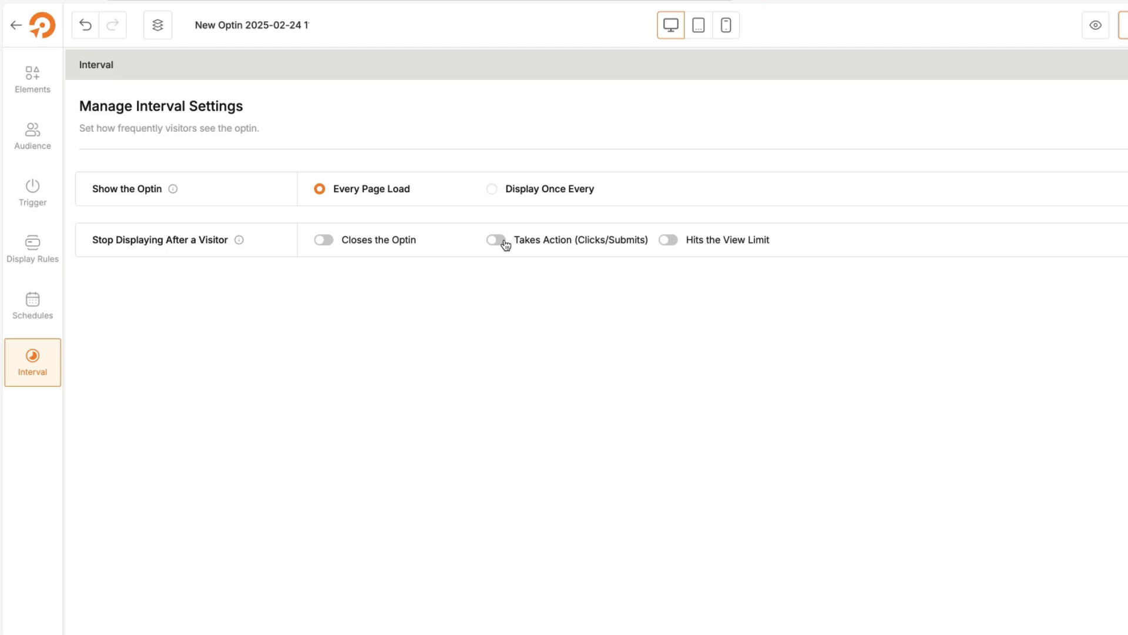
# Try a view limit of 20 times, and replace it with stopping the display after a visitor closes the optin
pyautogui.click(669, 240)
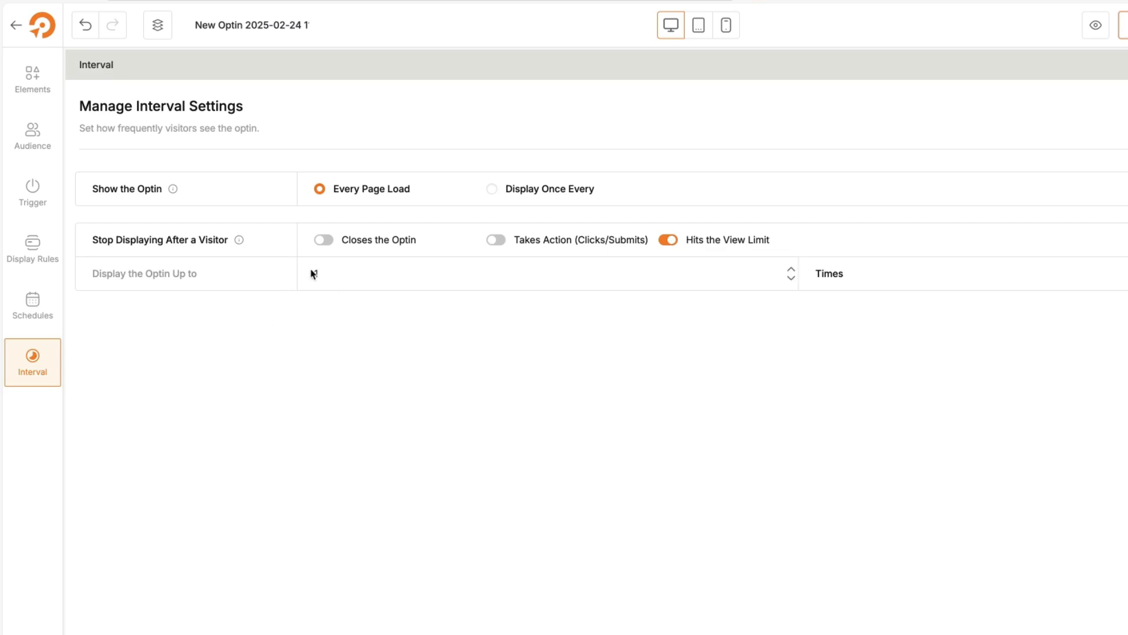
pyautogui.moveTo(322, 273); pyautogui.dragTo(295, 273)
pyautogui.write('20')
pyautogui.click(323, 240)
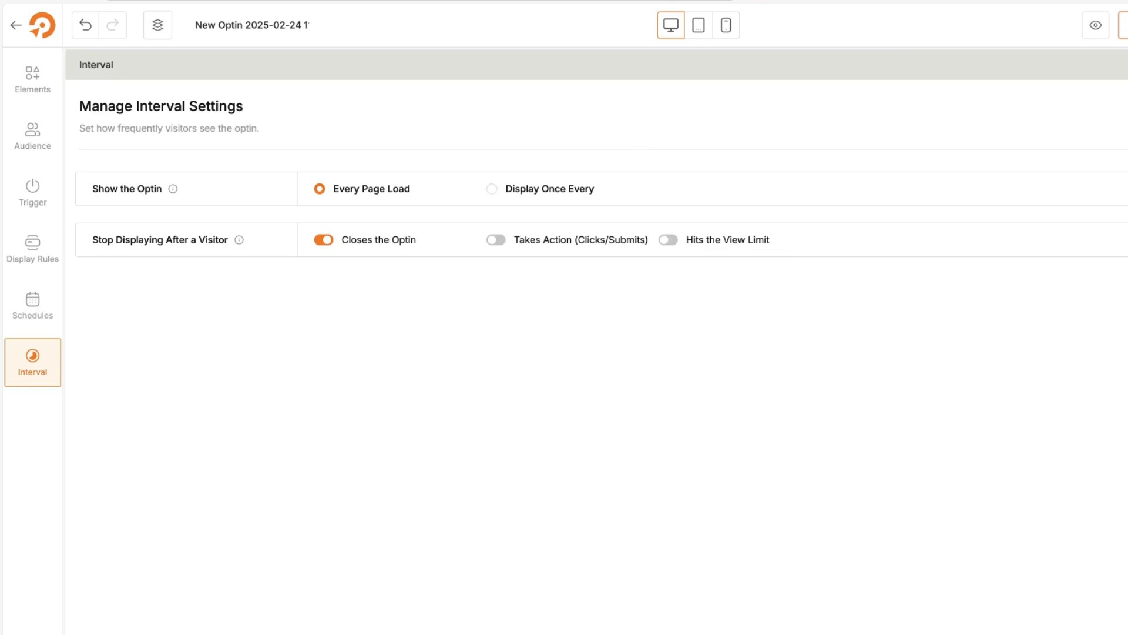
# Leave the builder for the list of optins and disable the older popup optin with ID 1
pyautogui.click(18, 33)
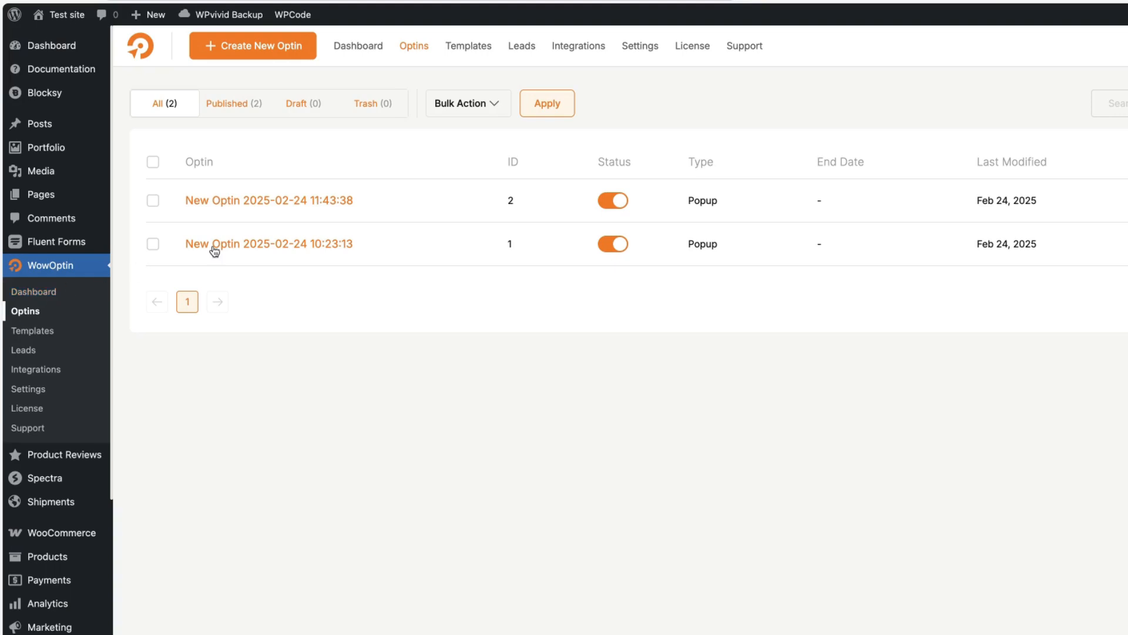
pyautogui.click(611, 247)
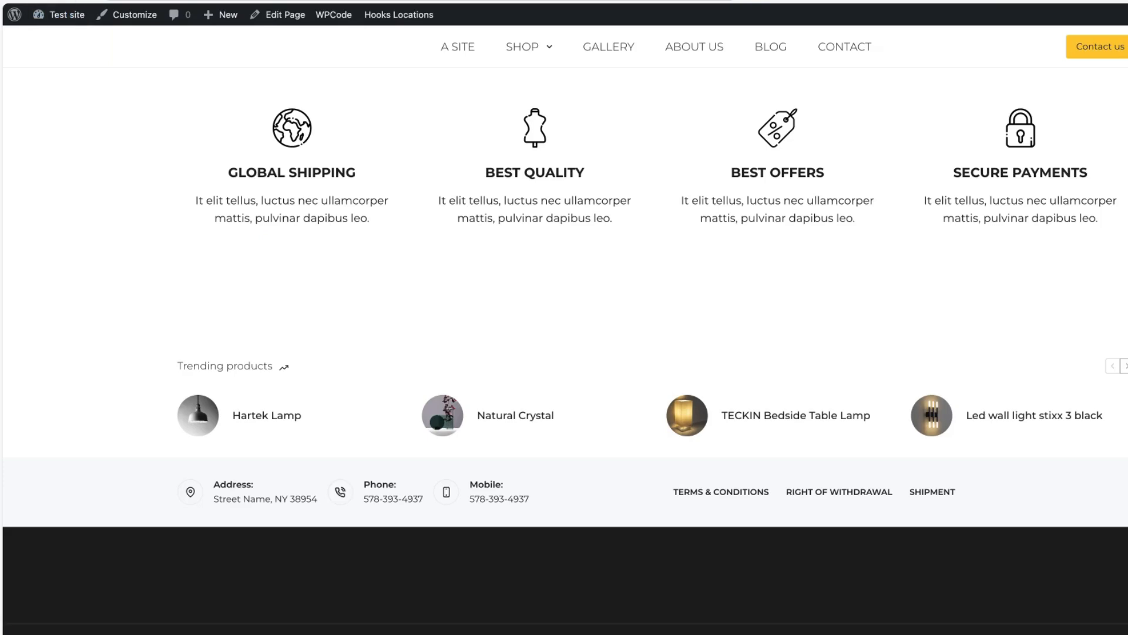
# Switch to the live test site, look over the homepage and a footer page, and go to the Terms & conditions page
pyautogui.scroll(20, 529, 151)
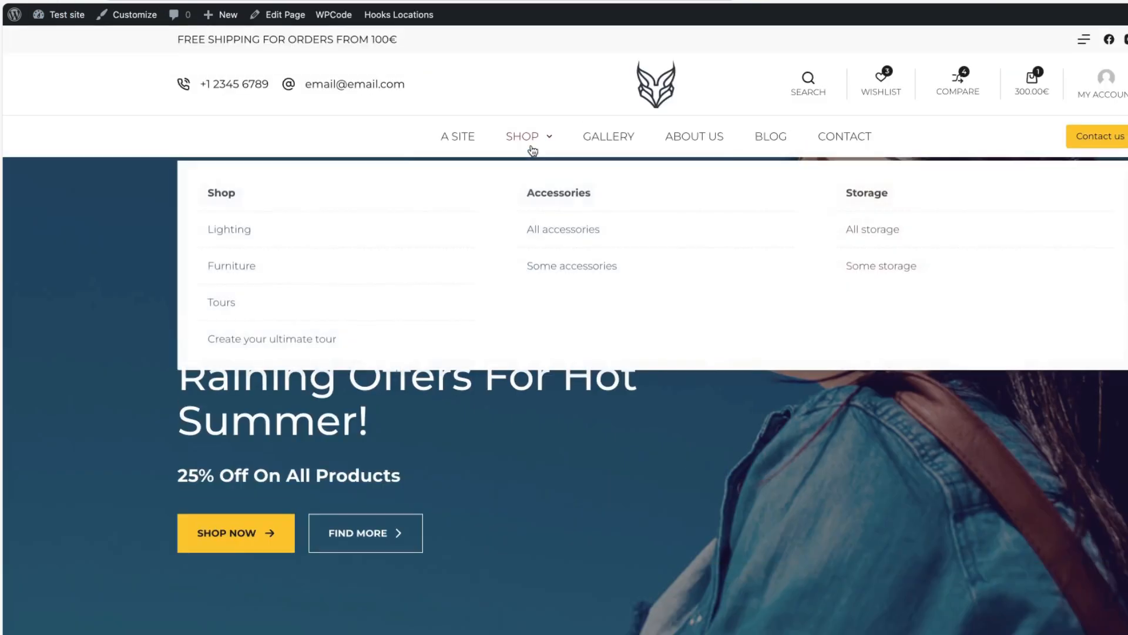
pyautogui.scroll(-3, 529, 151)
pyautogui.scroll(-15, 415, 359)
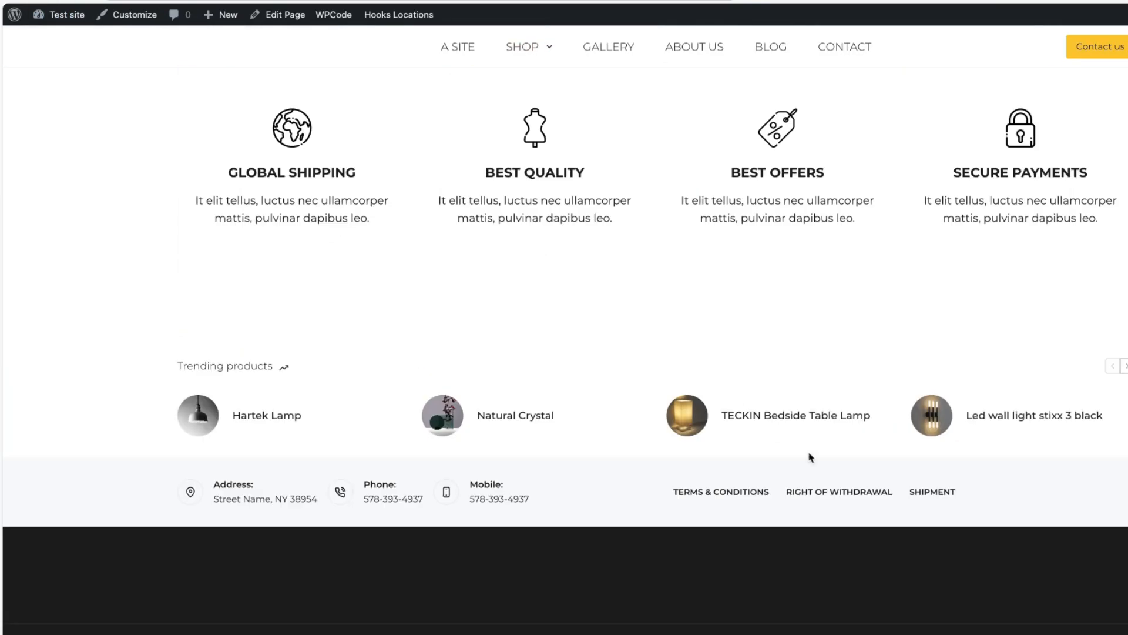
pyautogui.click(933, 492)
pyautogui.scroll(-7, 791, 227)
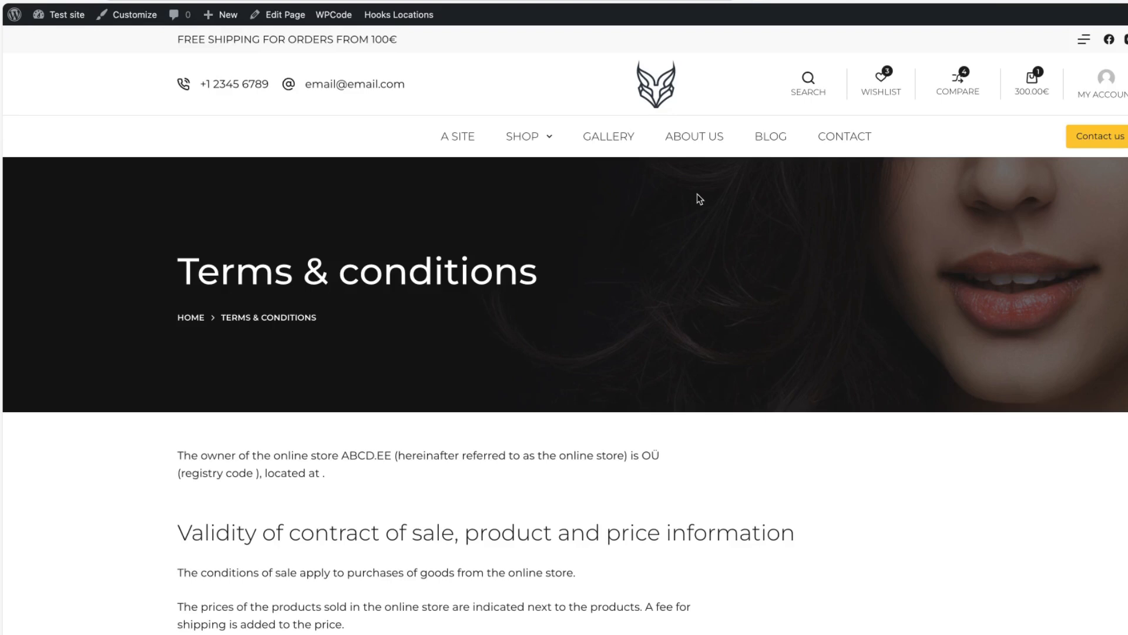
# Read down the Terms & conditions page on desktop and in the phone simulator to check the popup's display
pyautogui.scroll(-6, 699, 198)
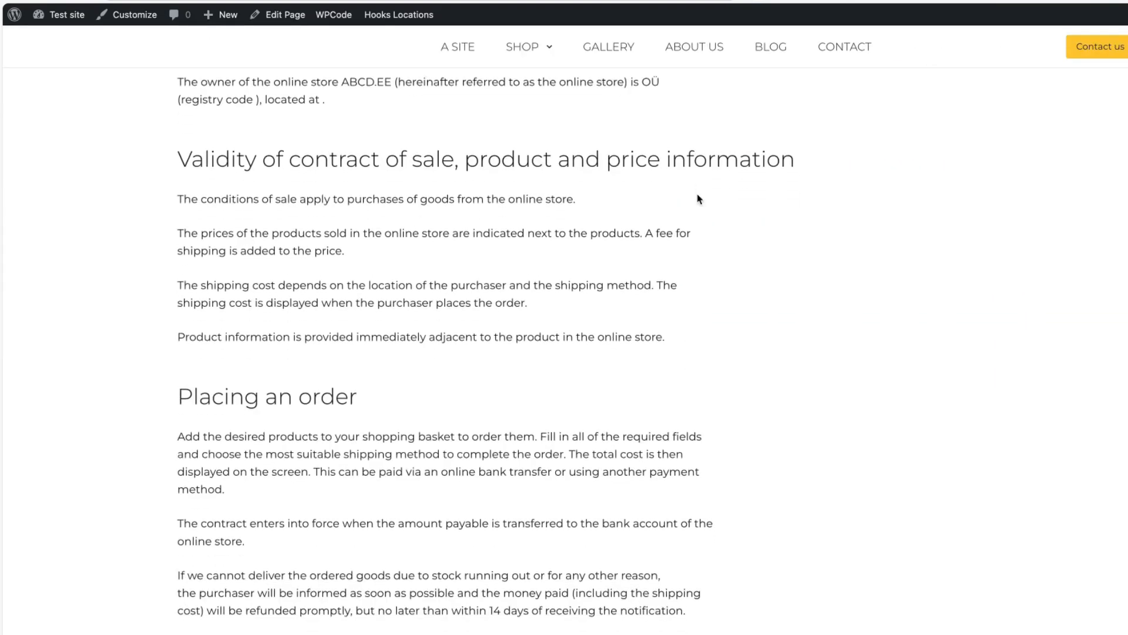
pyautogui.scroll(-3, 698, 198)
pyautogui.scroll(3, 683, 239)
pyautogui.scroll(-2, 685, 241)
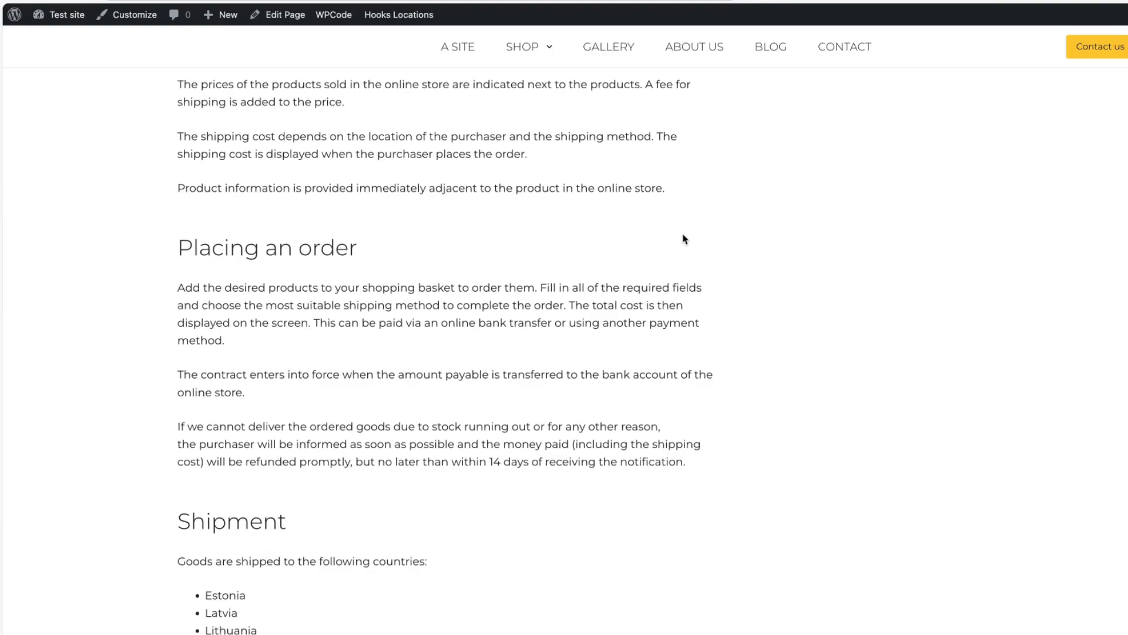
pyautogui.scroll(-4, 684, 239)
pyautogui.scroll(-15, 685, 238)
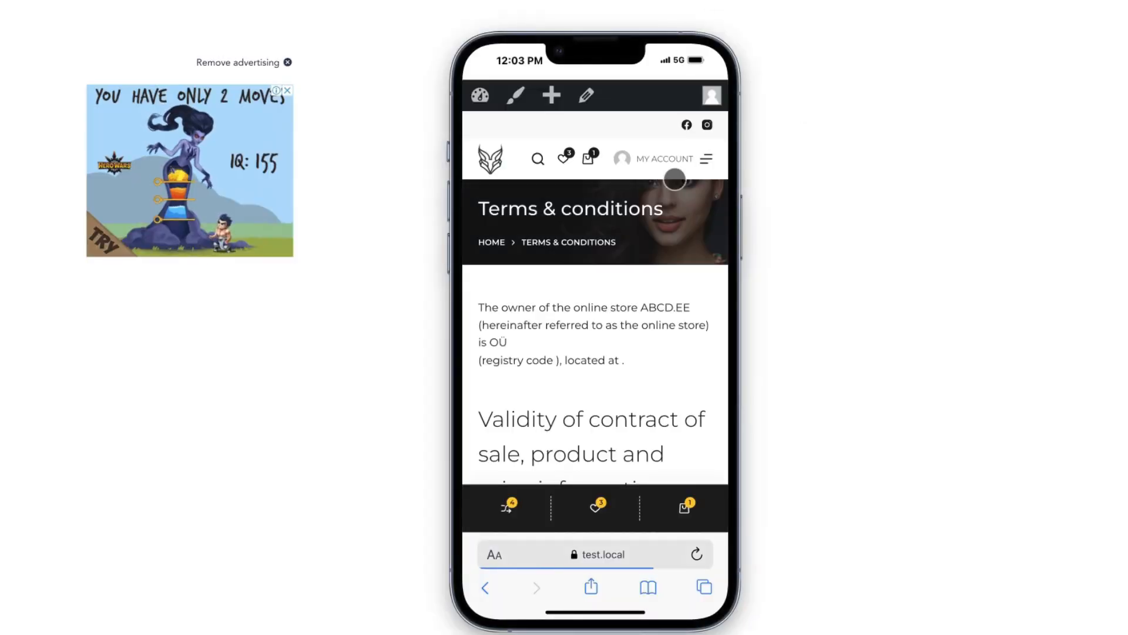
pyautogui.scroll(-10, 632, 277)
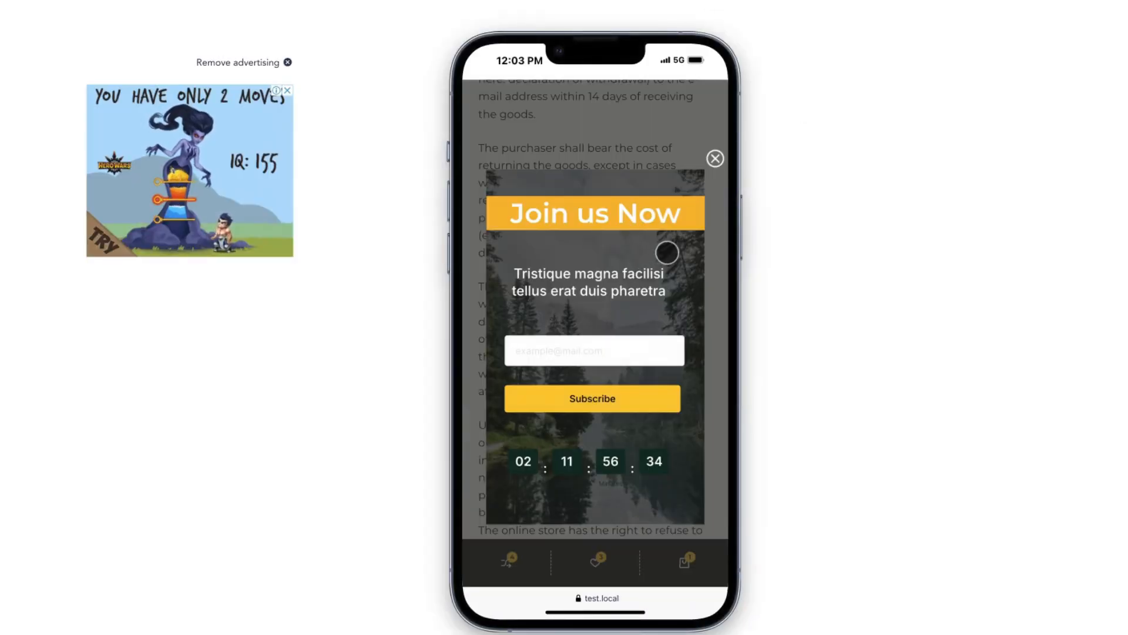